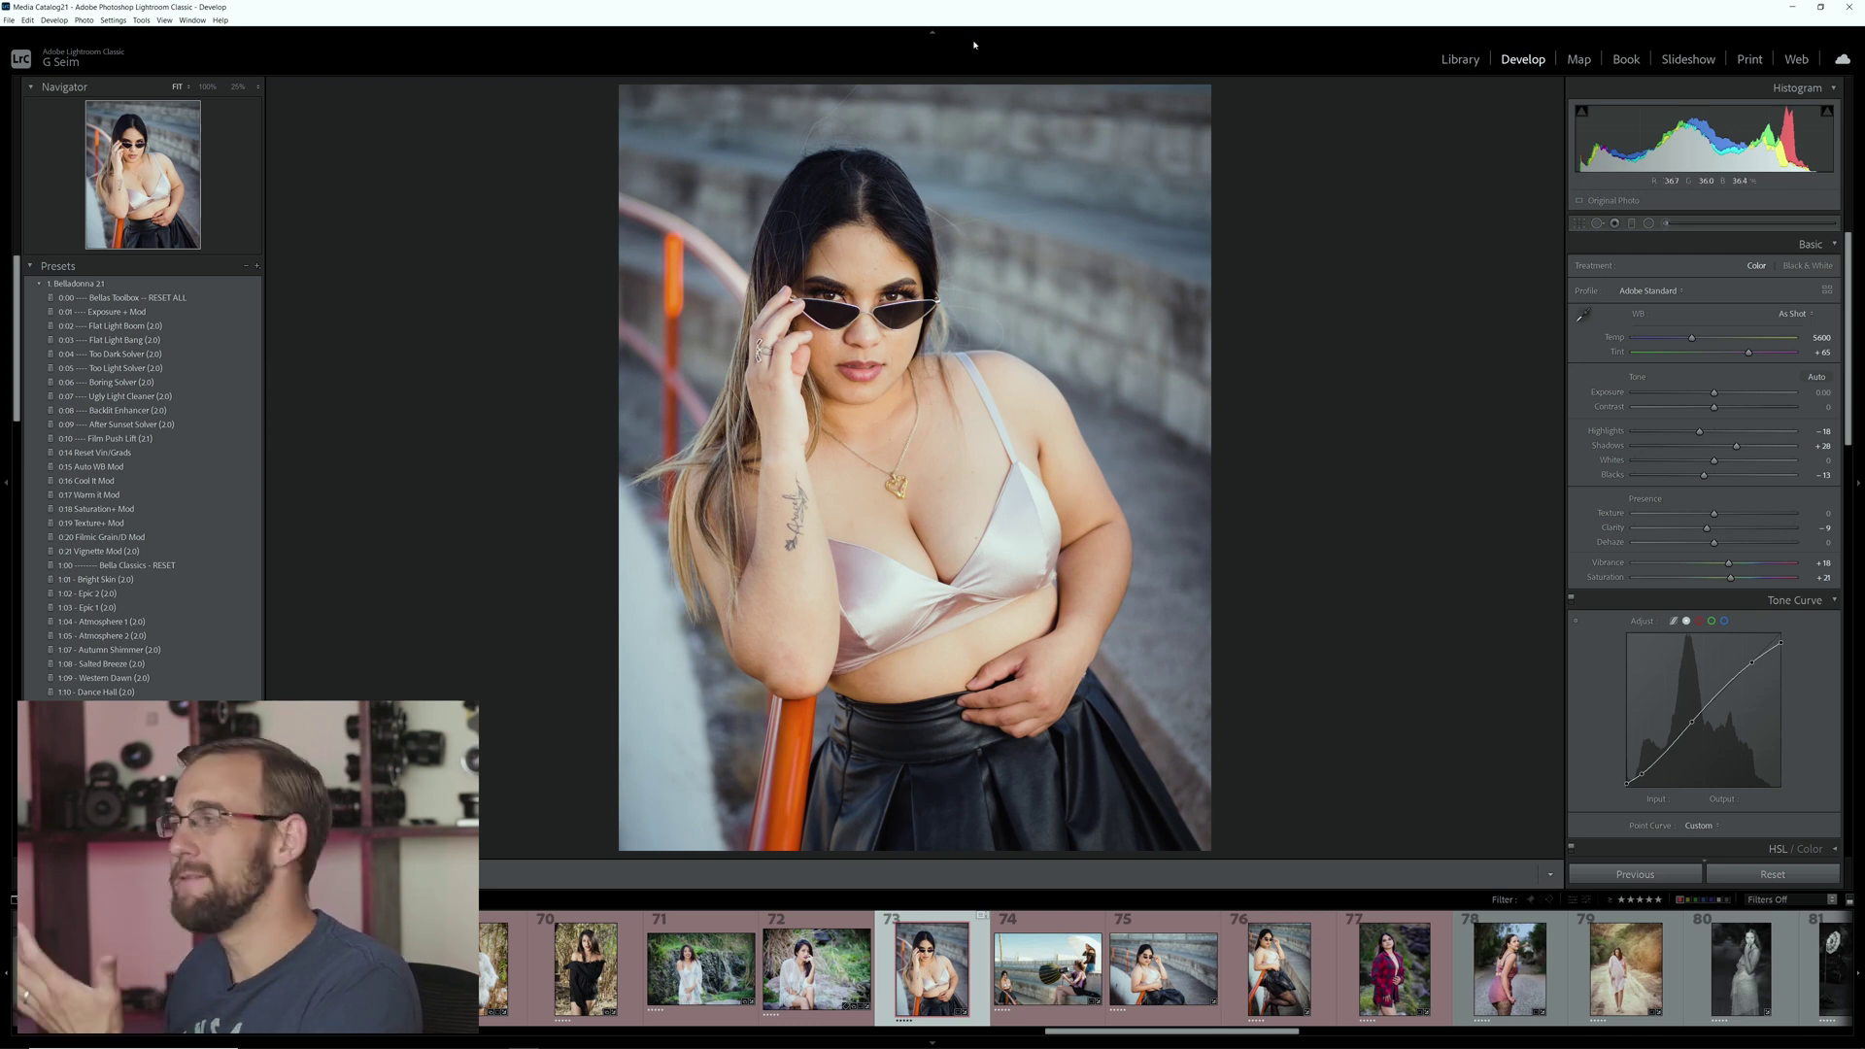
# Step: Minimize Lightroom Classic and switch to Photoshop with the DSCF5741.RAF photo
pyautogui.click(1790, 5)
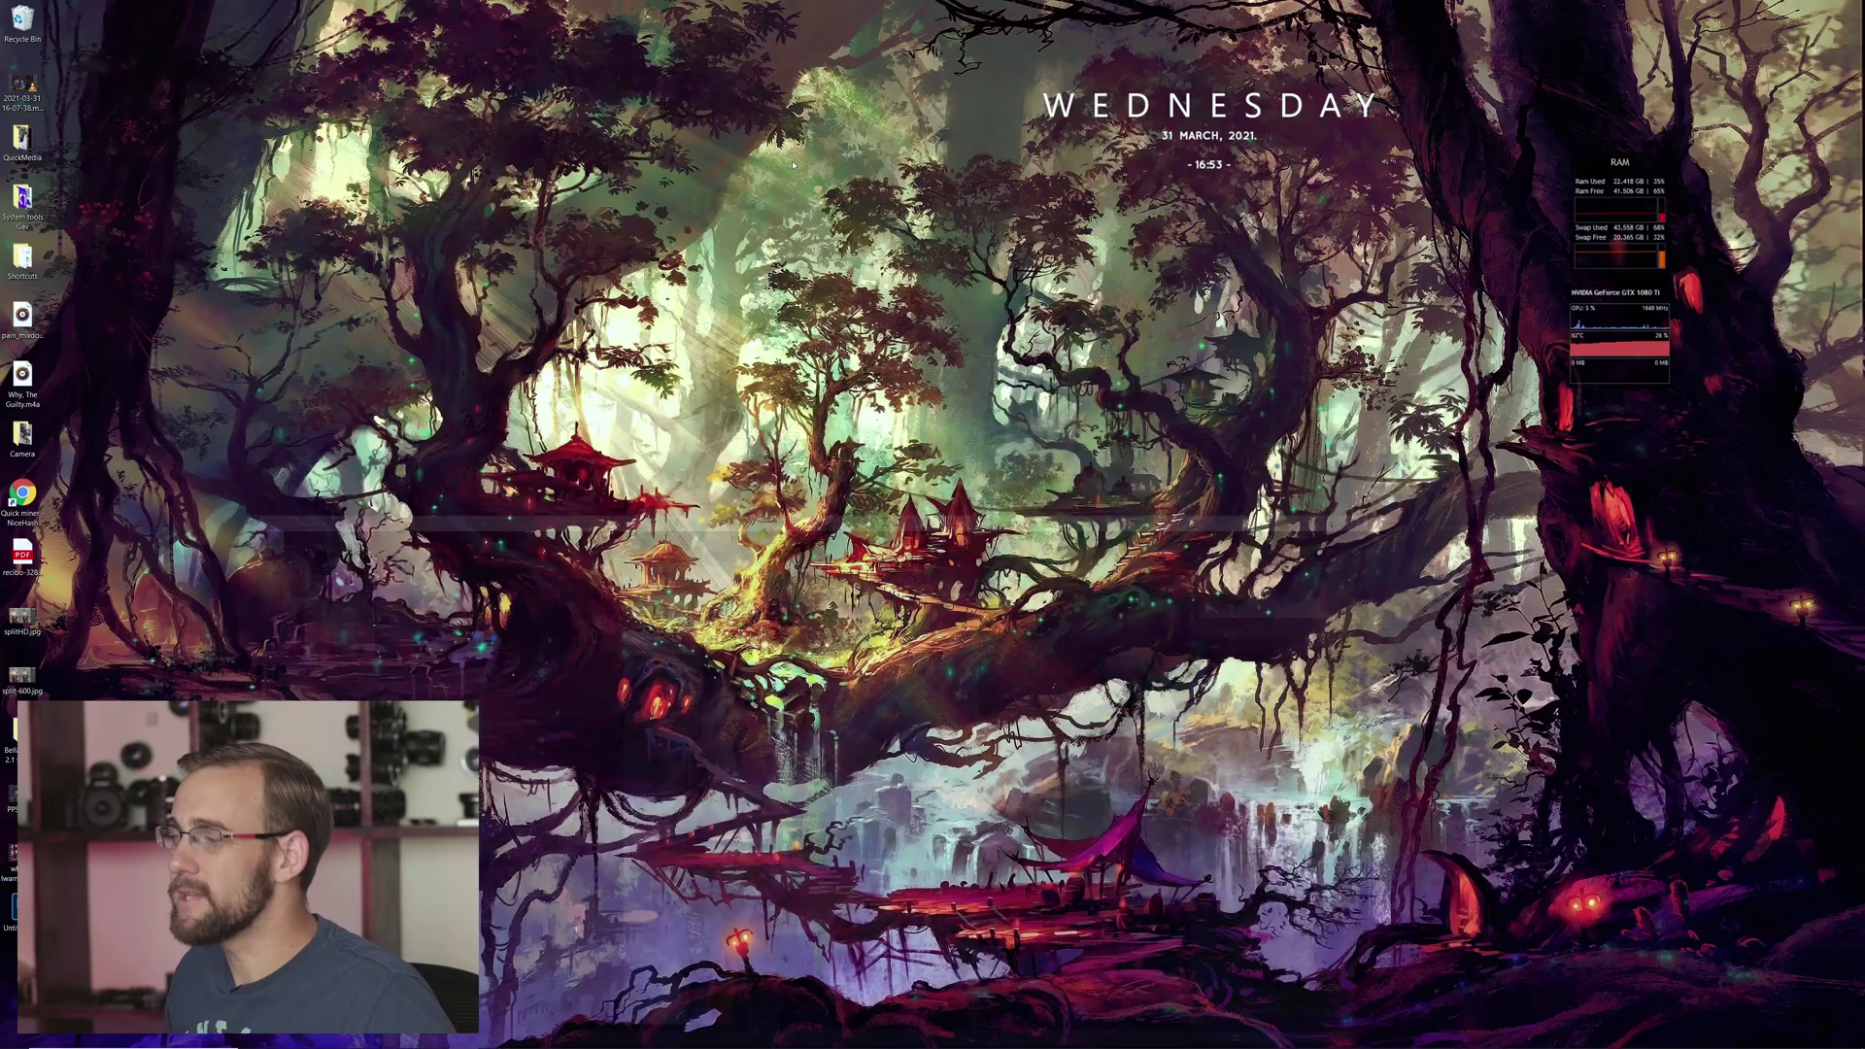
pyautogui.click(553, 1037)
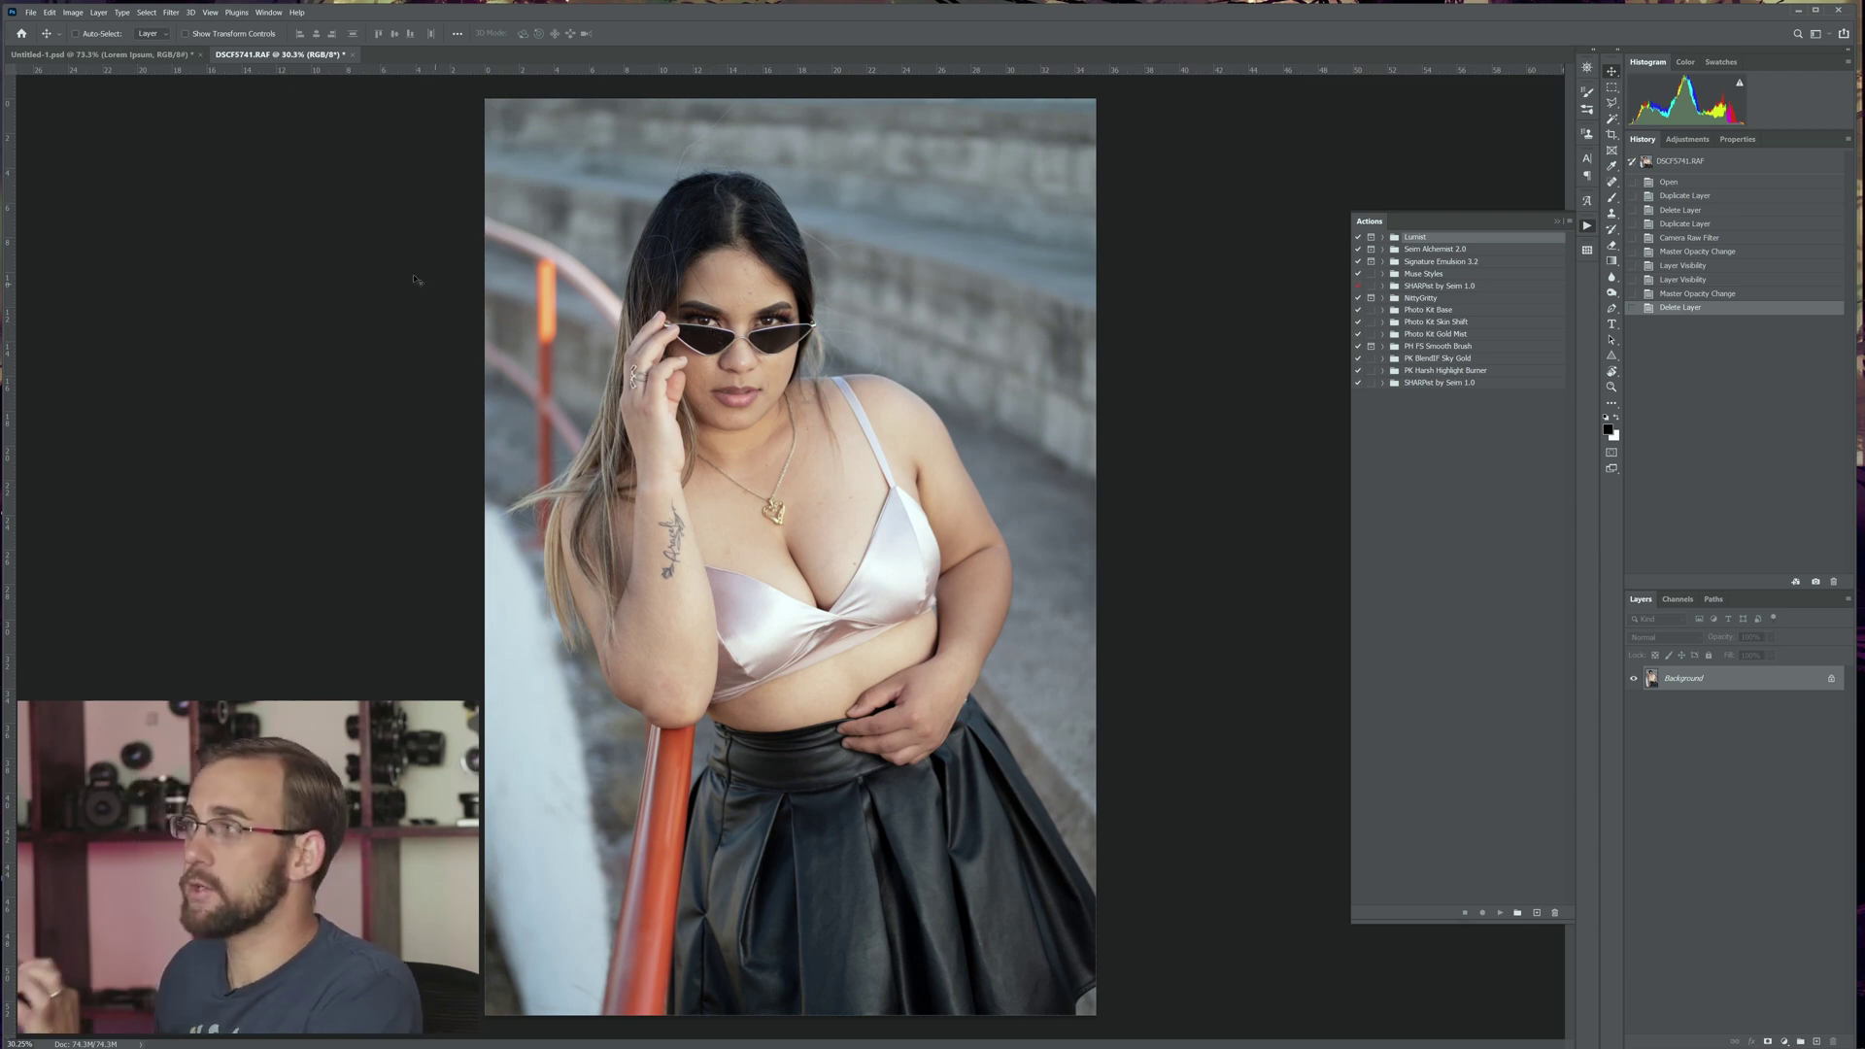
pyautogui.click(171, 12)
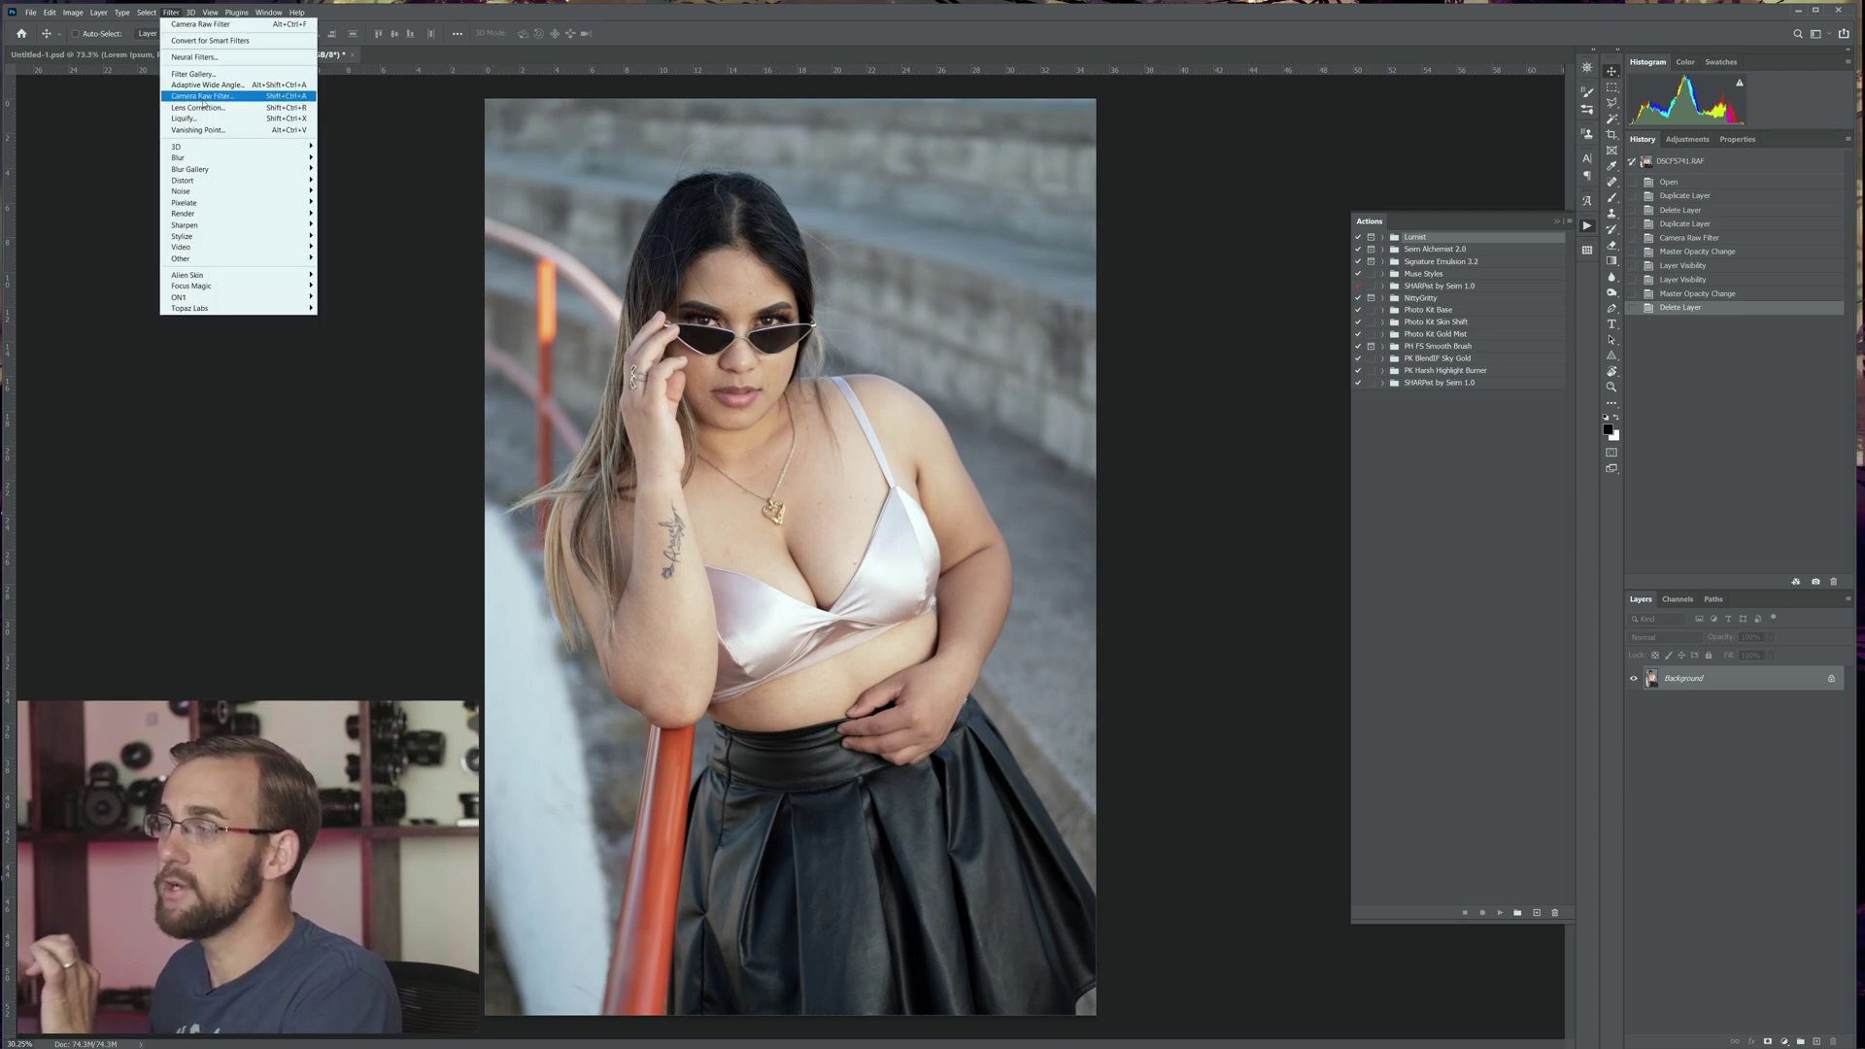
pyautogui.click(251, 651)
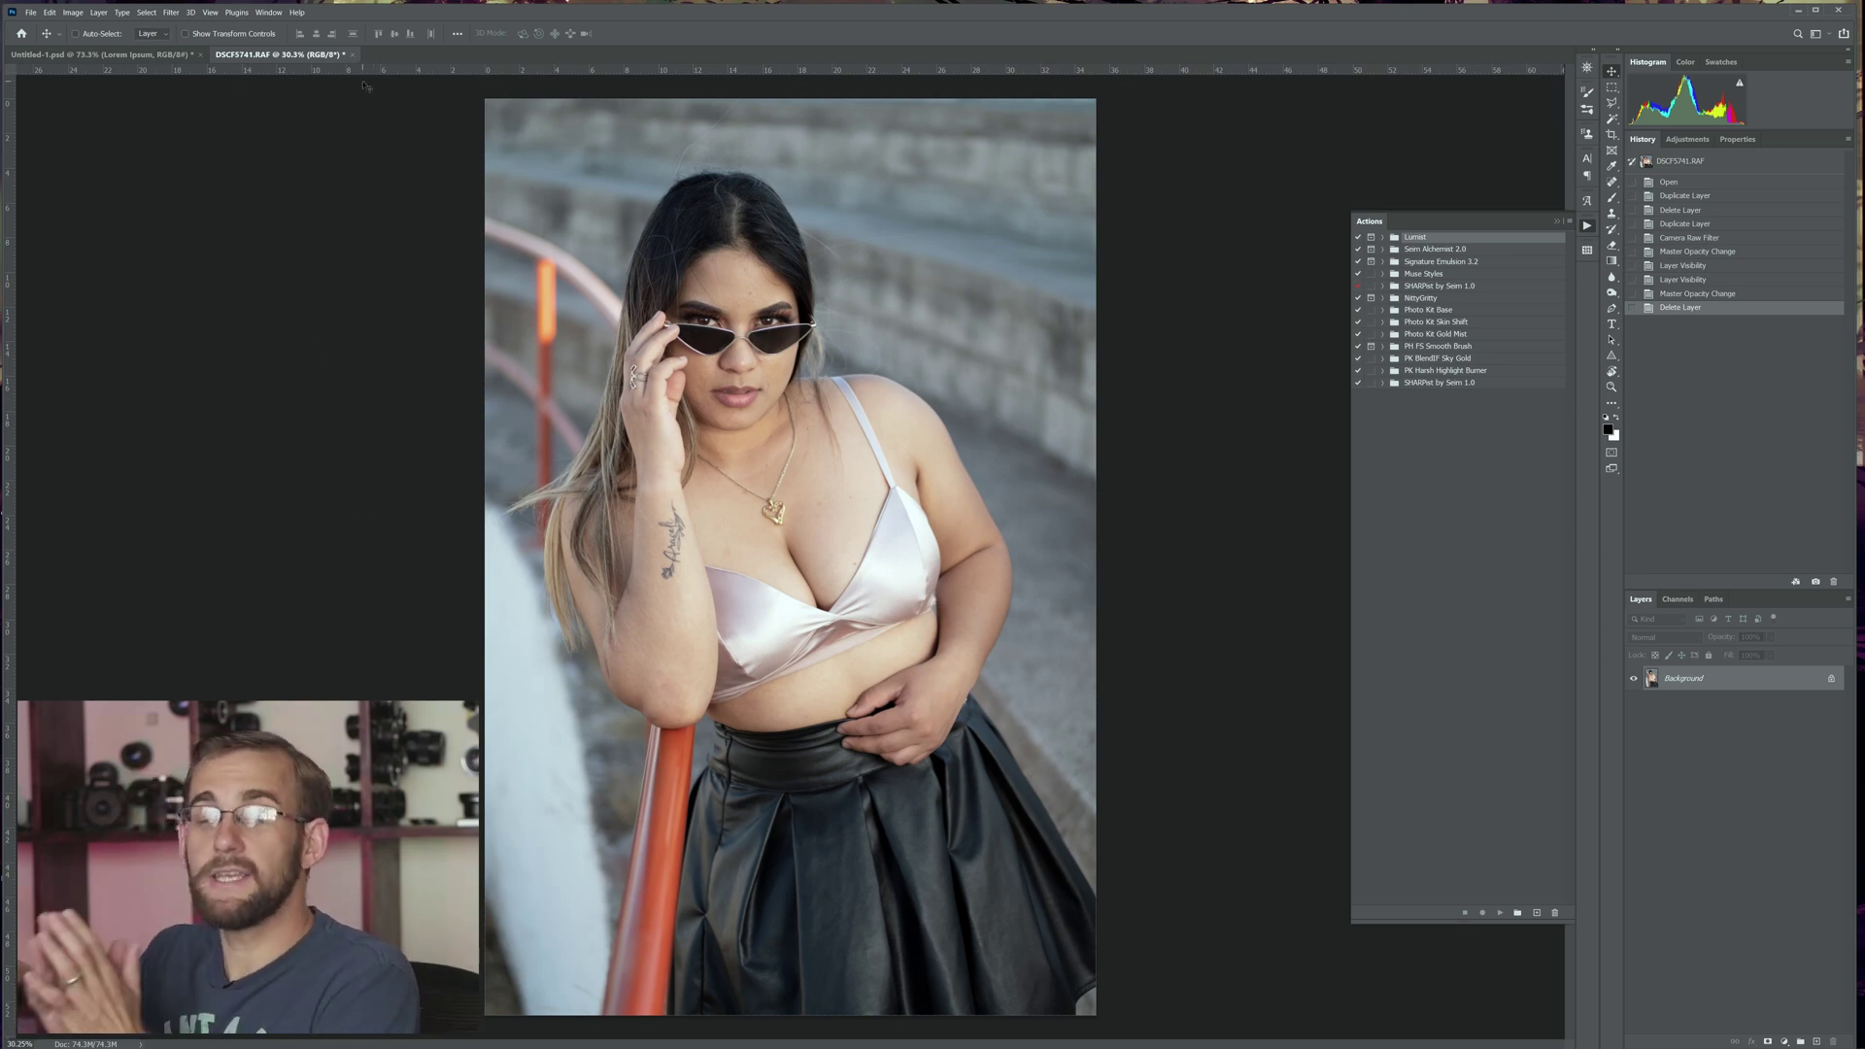
pyautogui.click(171, 12)
pyautogui.moveTo(34, 11)
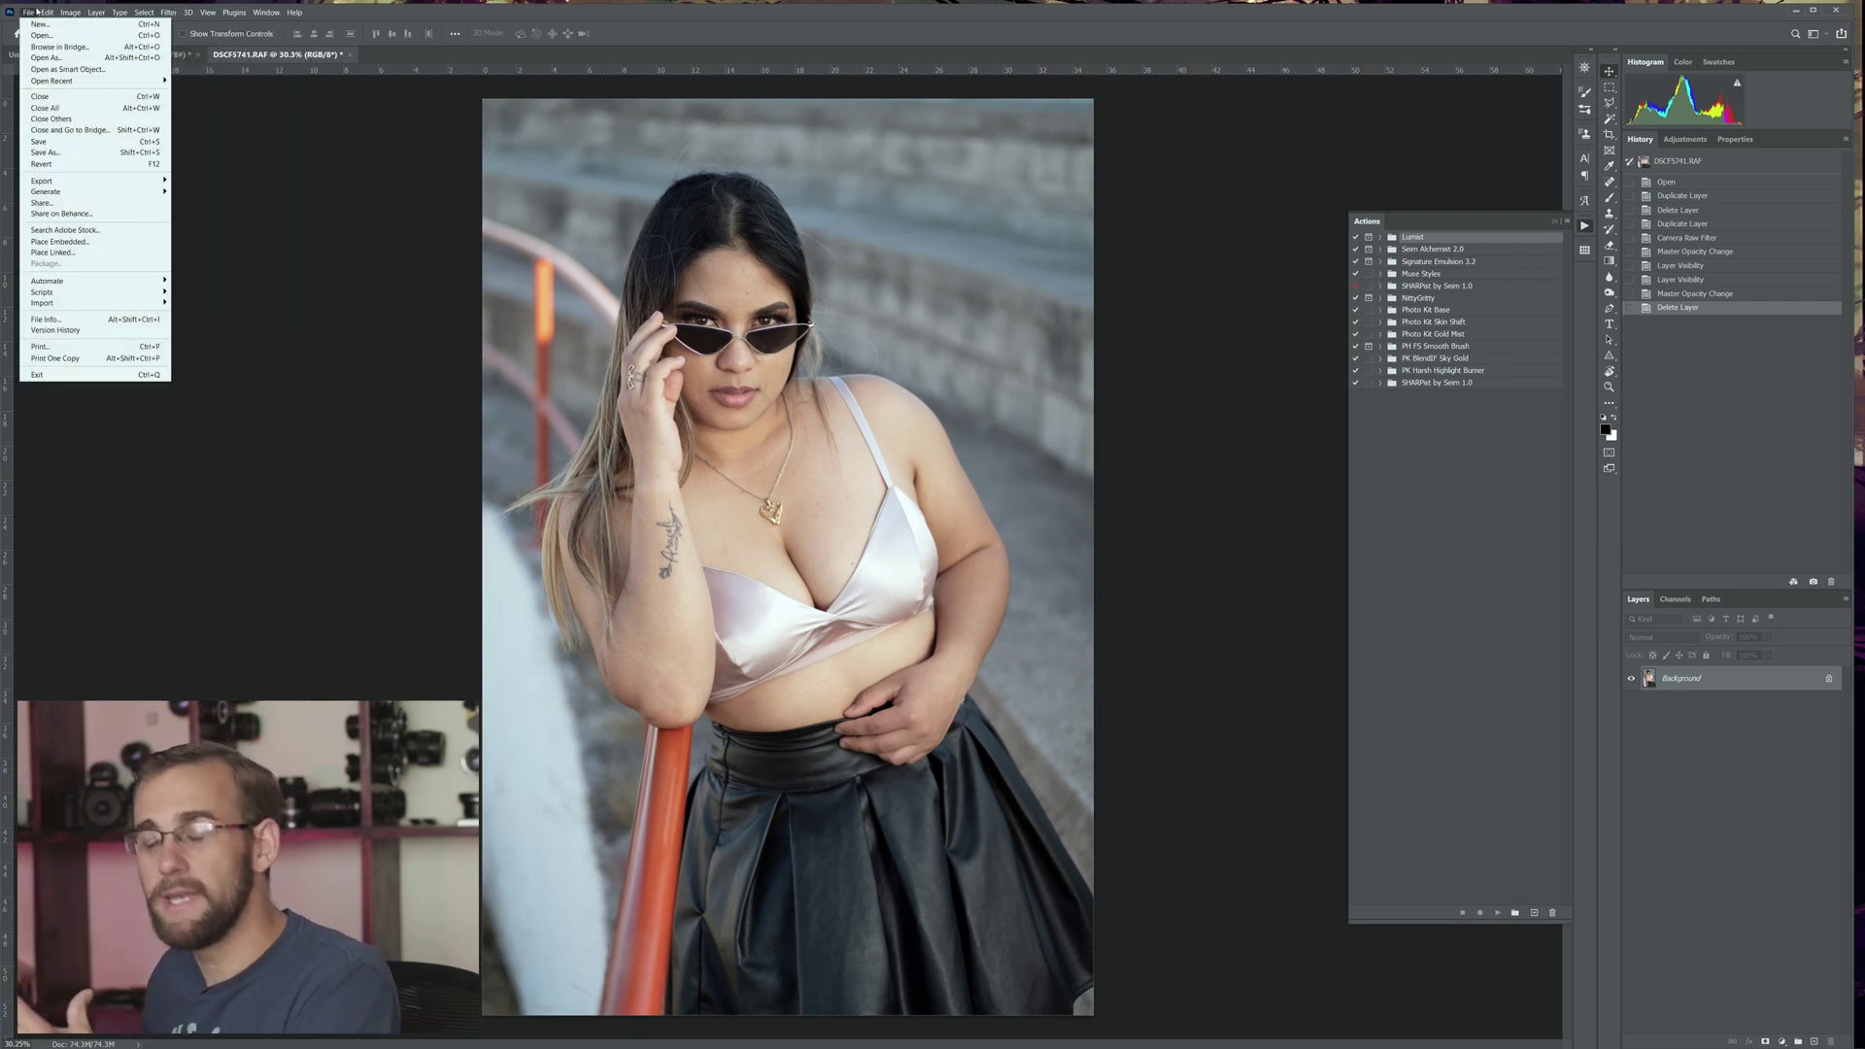
pyautogui.click(312, 364)
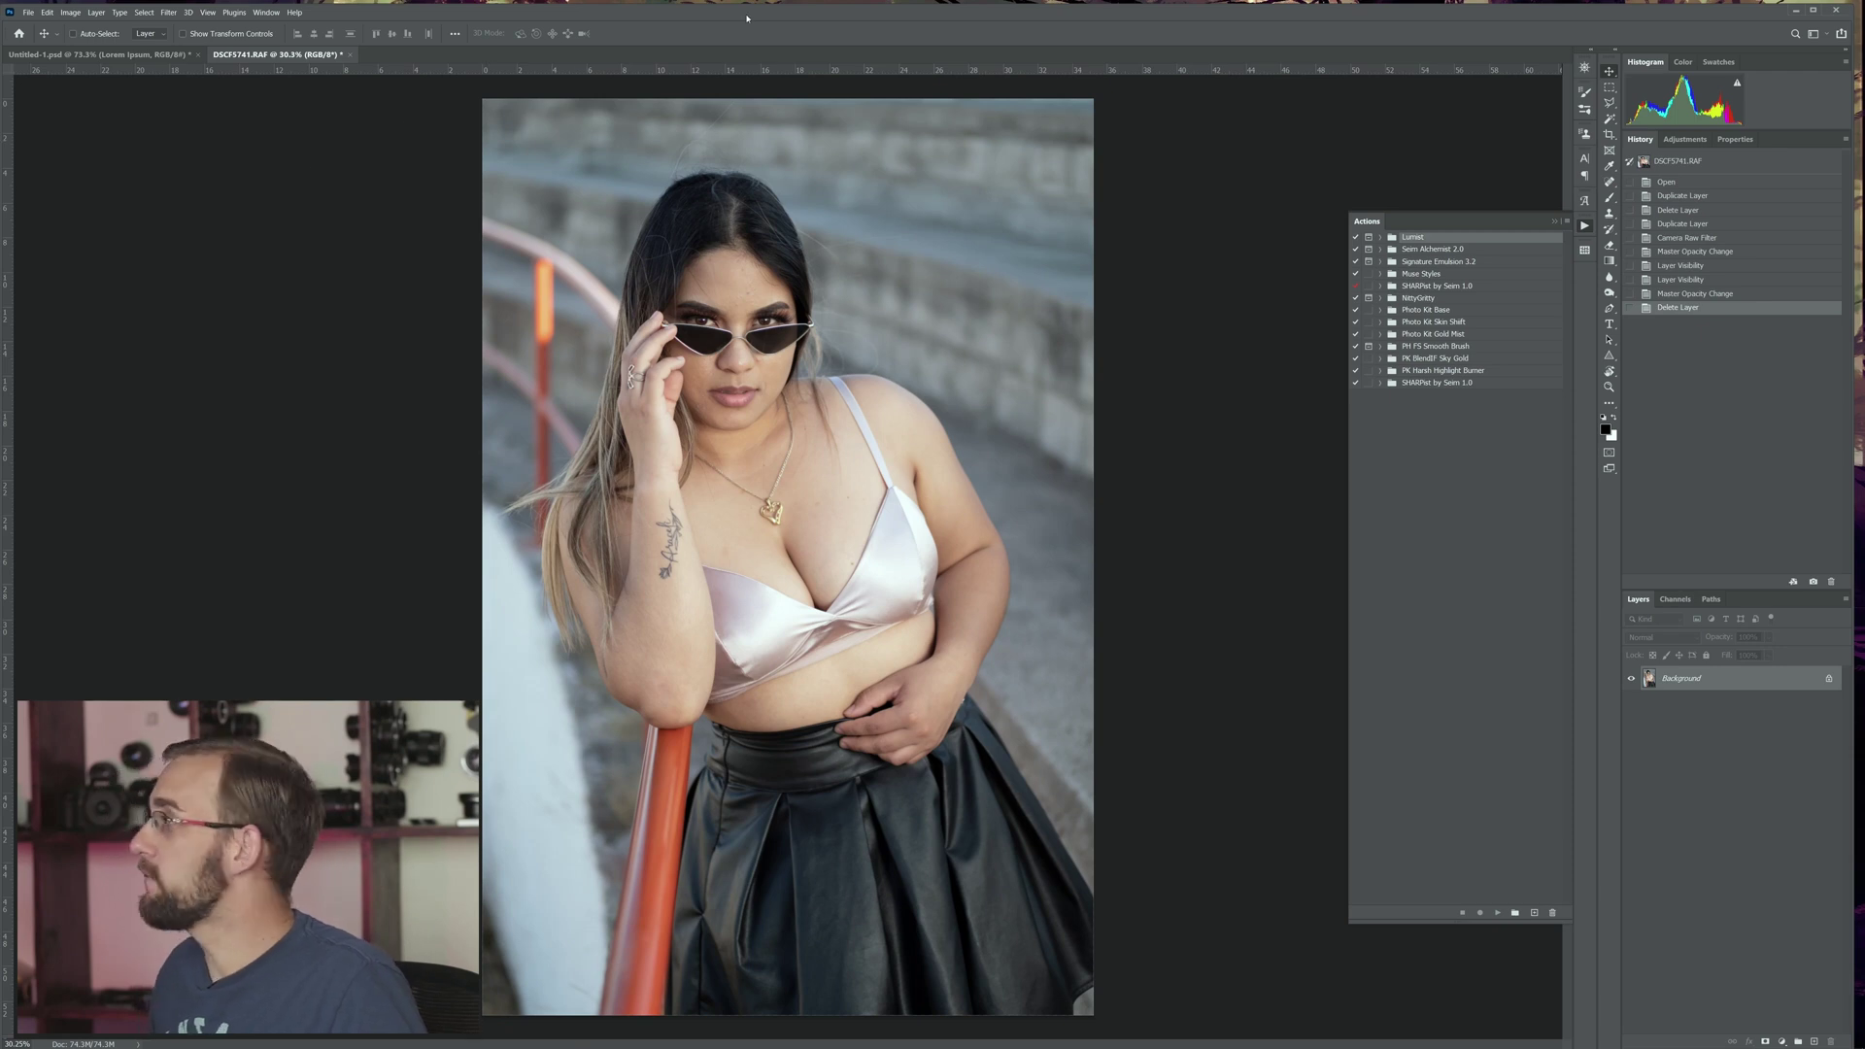
# Step: Open the photo in the Camera Raw Filter and display its presets
pyautogui.click(168, 12)
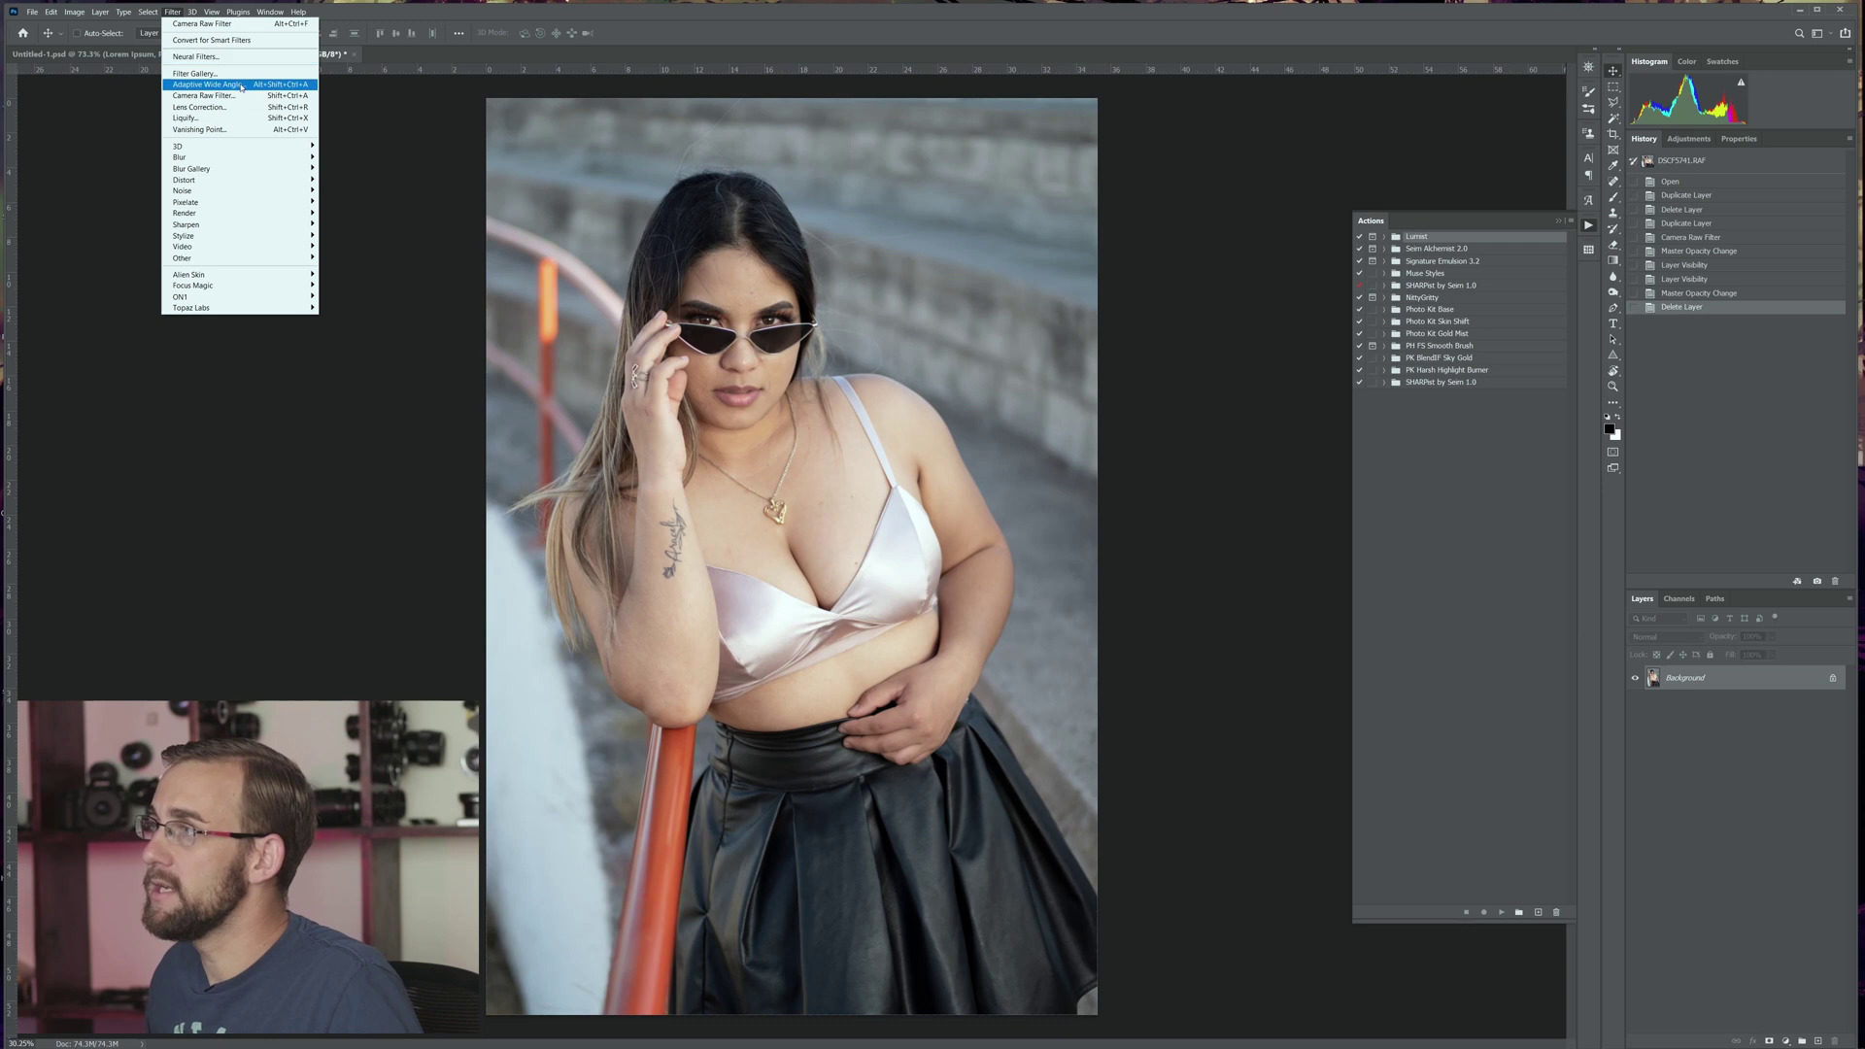
pyautogui.click(209, 95)
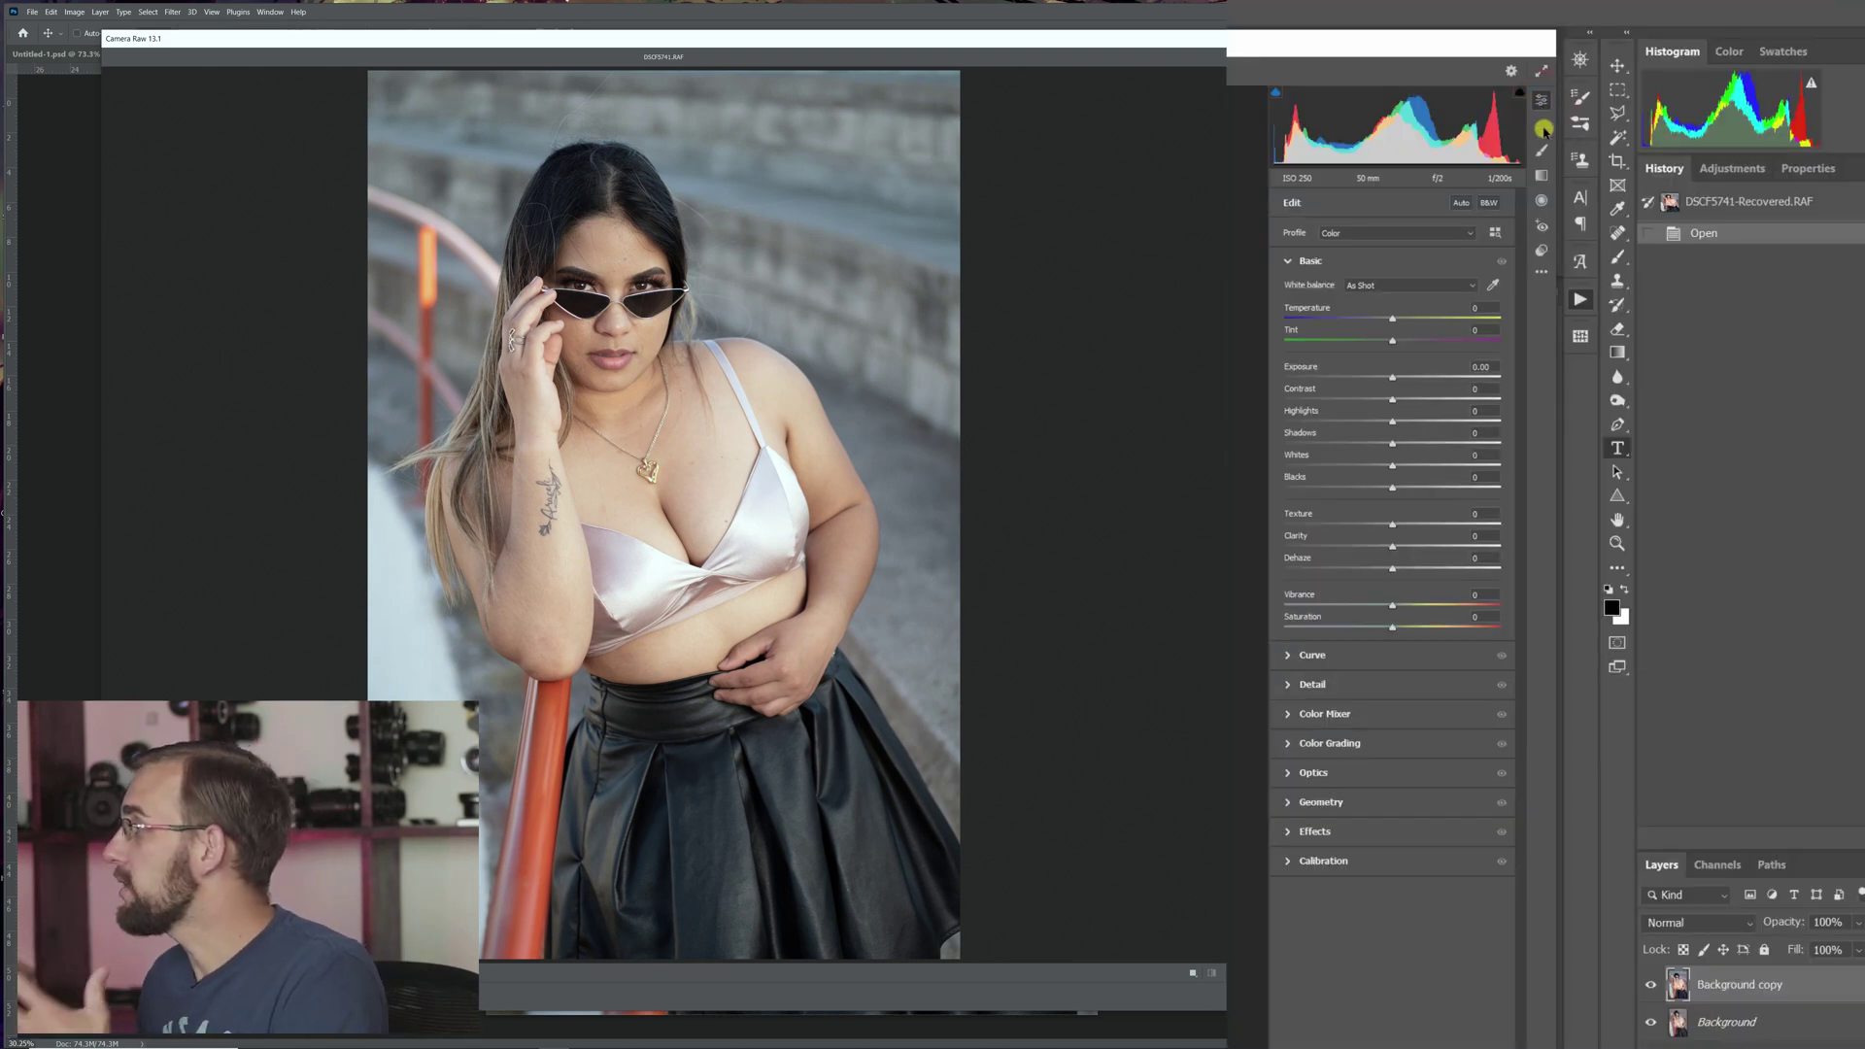
pyautogui.click(1543, 259)
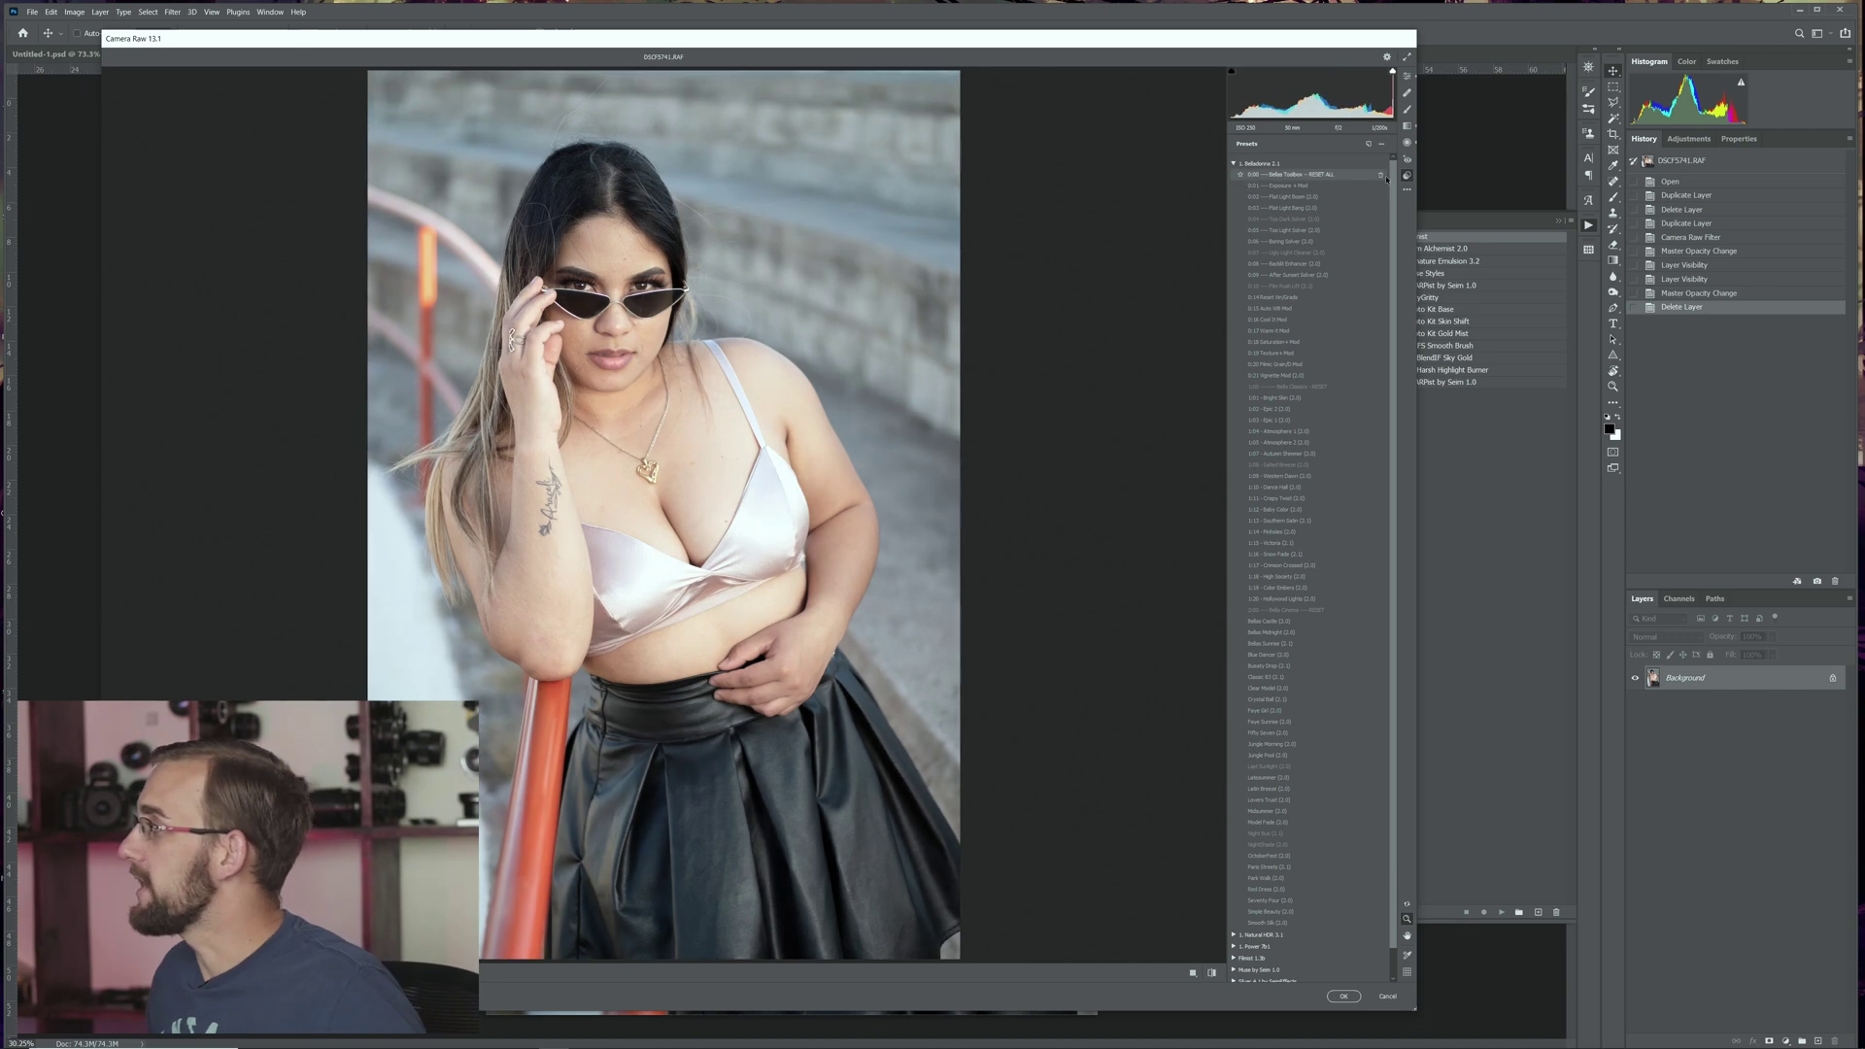
# Step: Look through the preset groups available for management and leave them without changes
pyautogui.click(1381, 143)
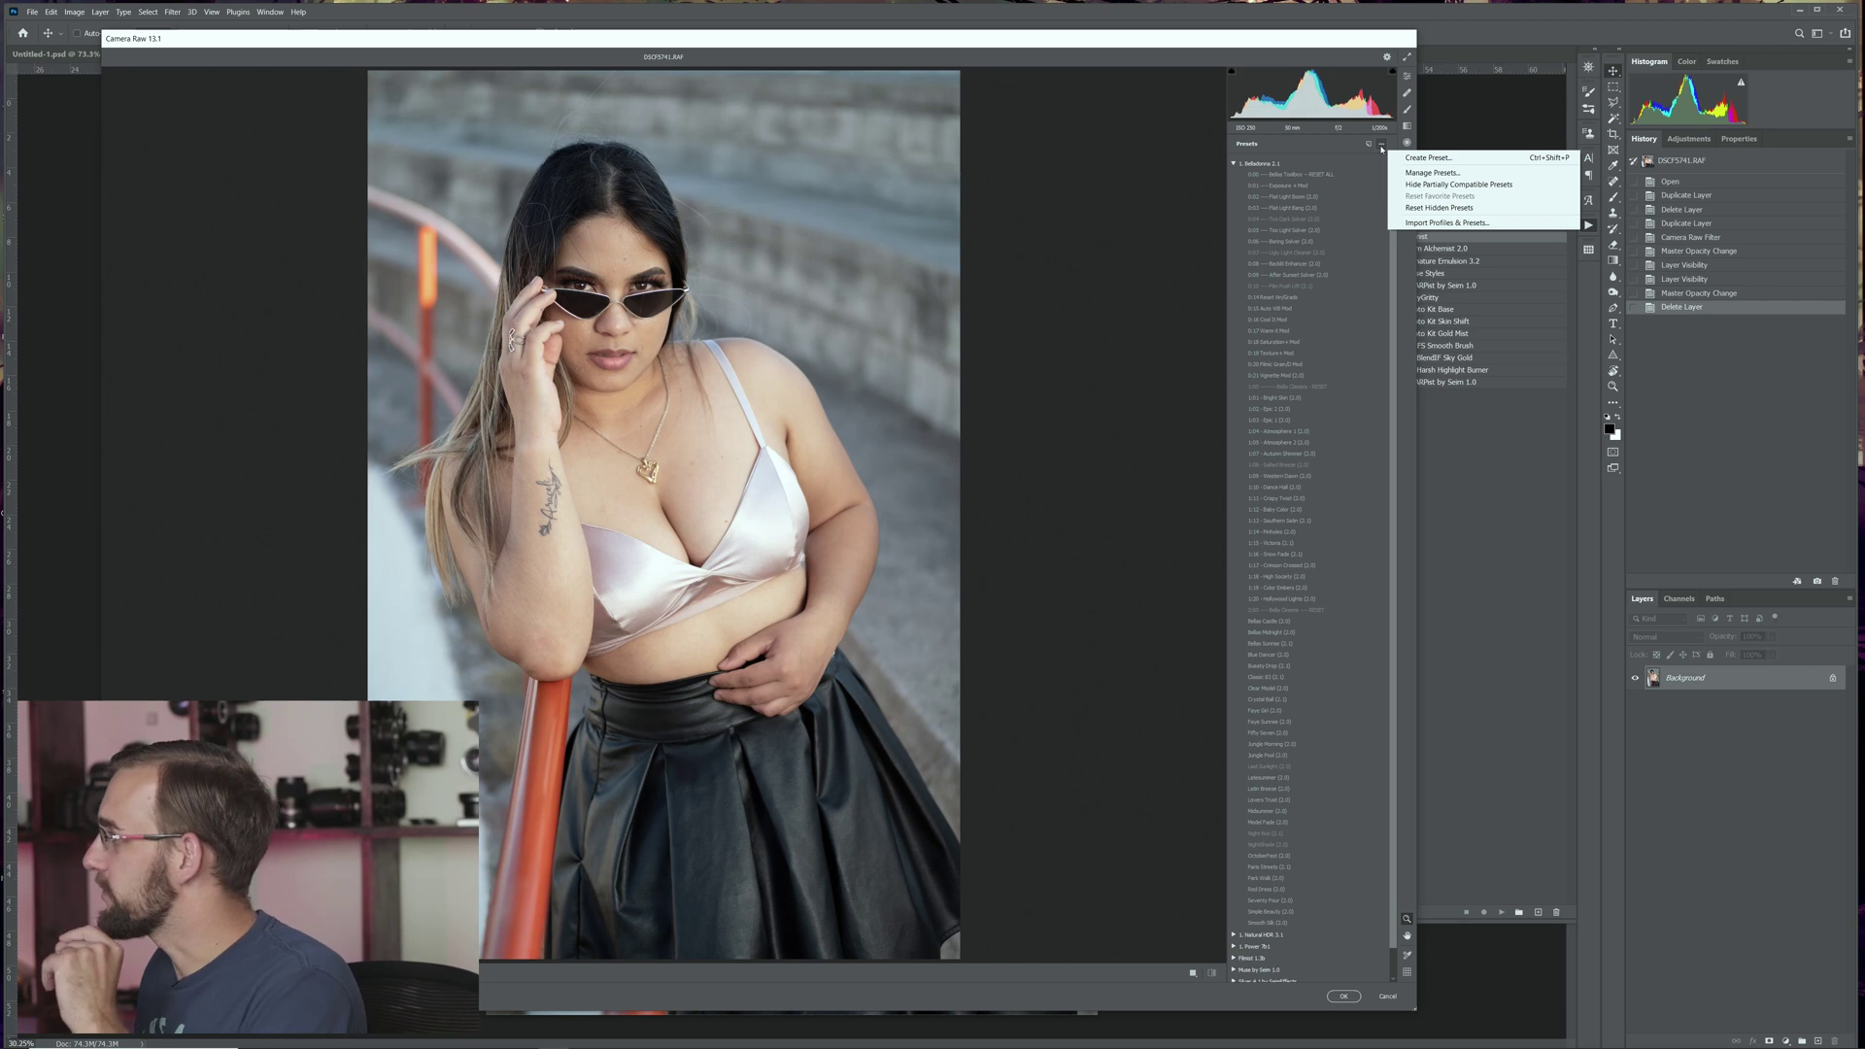
pyautogui.click(1431, 173)
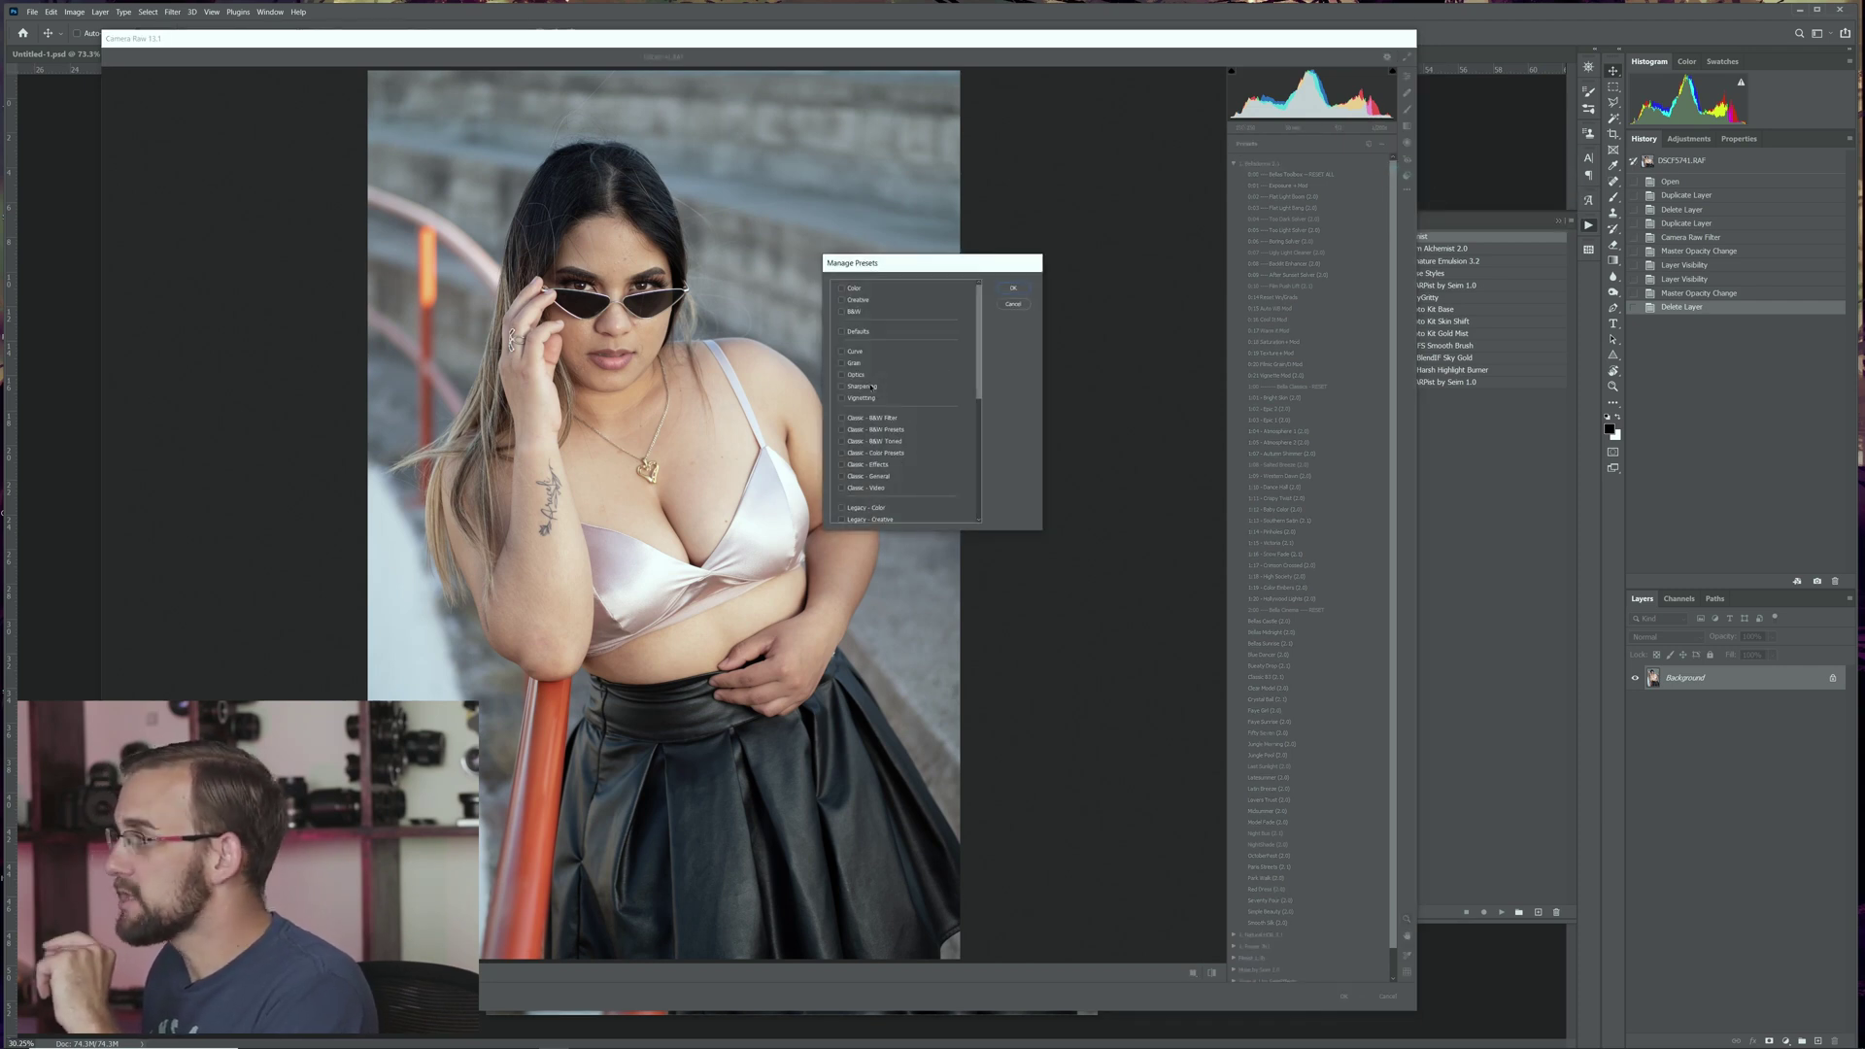
pyautogui.scroll(-3, 877, 467)
pyautogui.scroll(3, 877, 466)
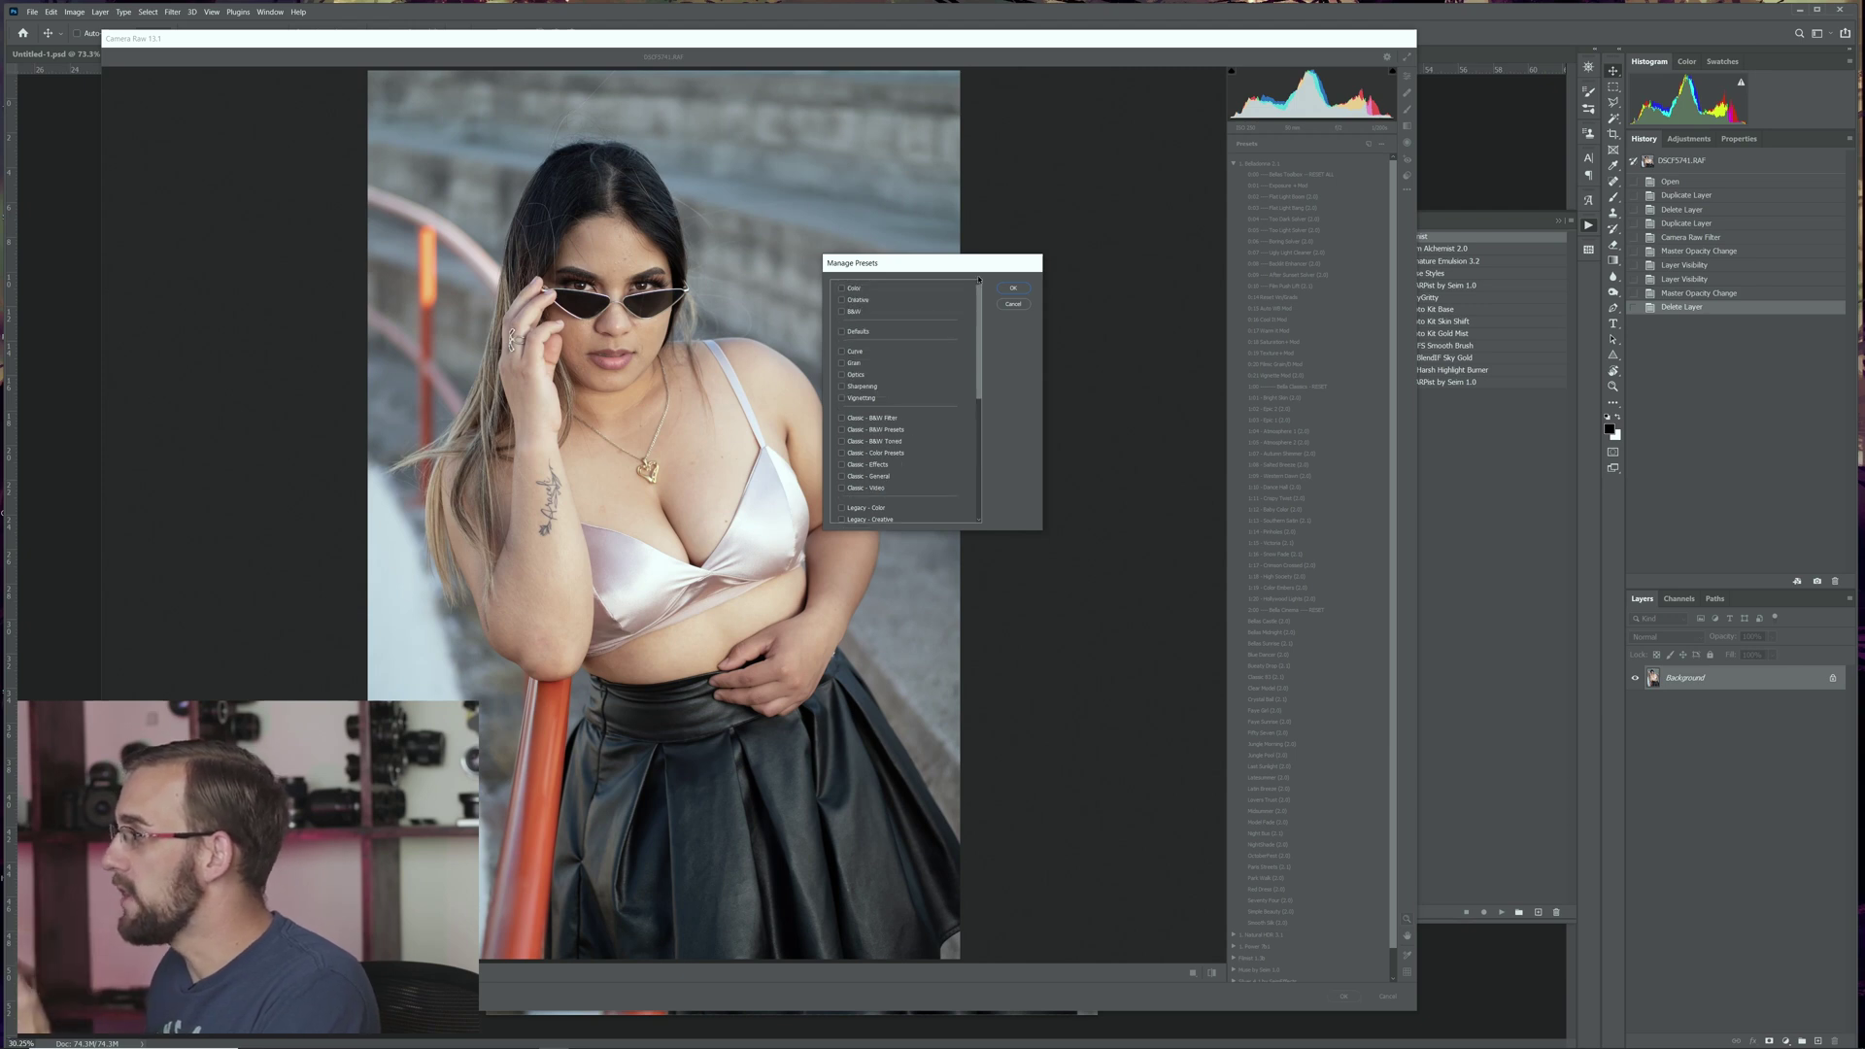
pyautogui.click(1013, 305)
# Step: Try to import the 1. Belladonna 2.1.zip presets package from Desktop > Belladonna 2.1 for LR-PS-RAW > Presets for LR-PS-Raw
pyautogui.click(1381, 144)
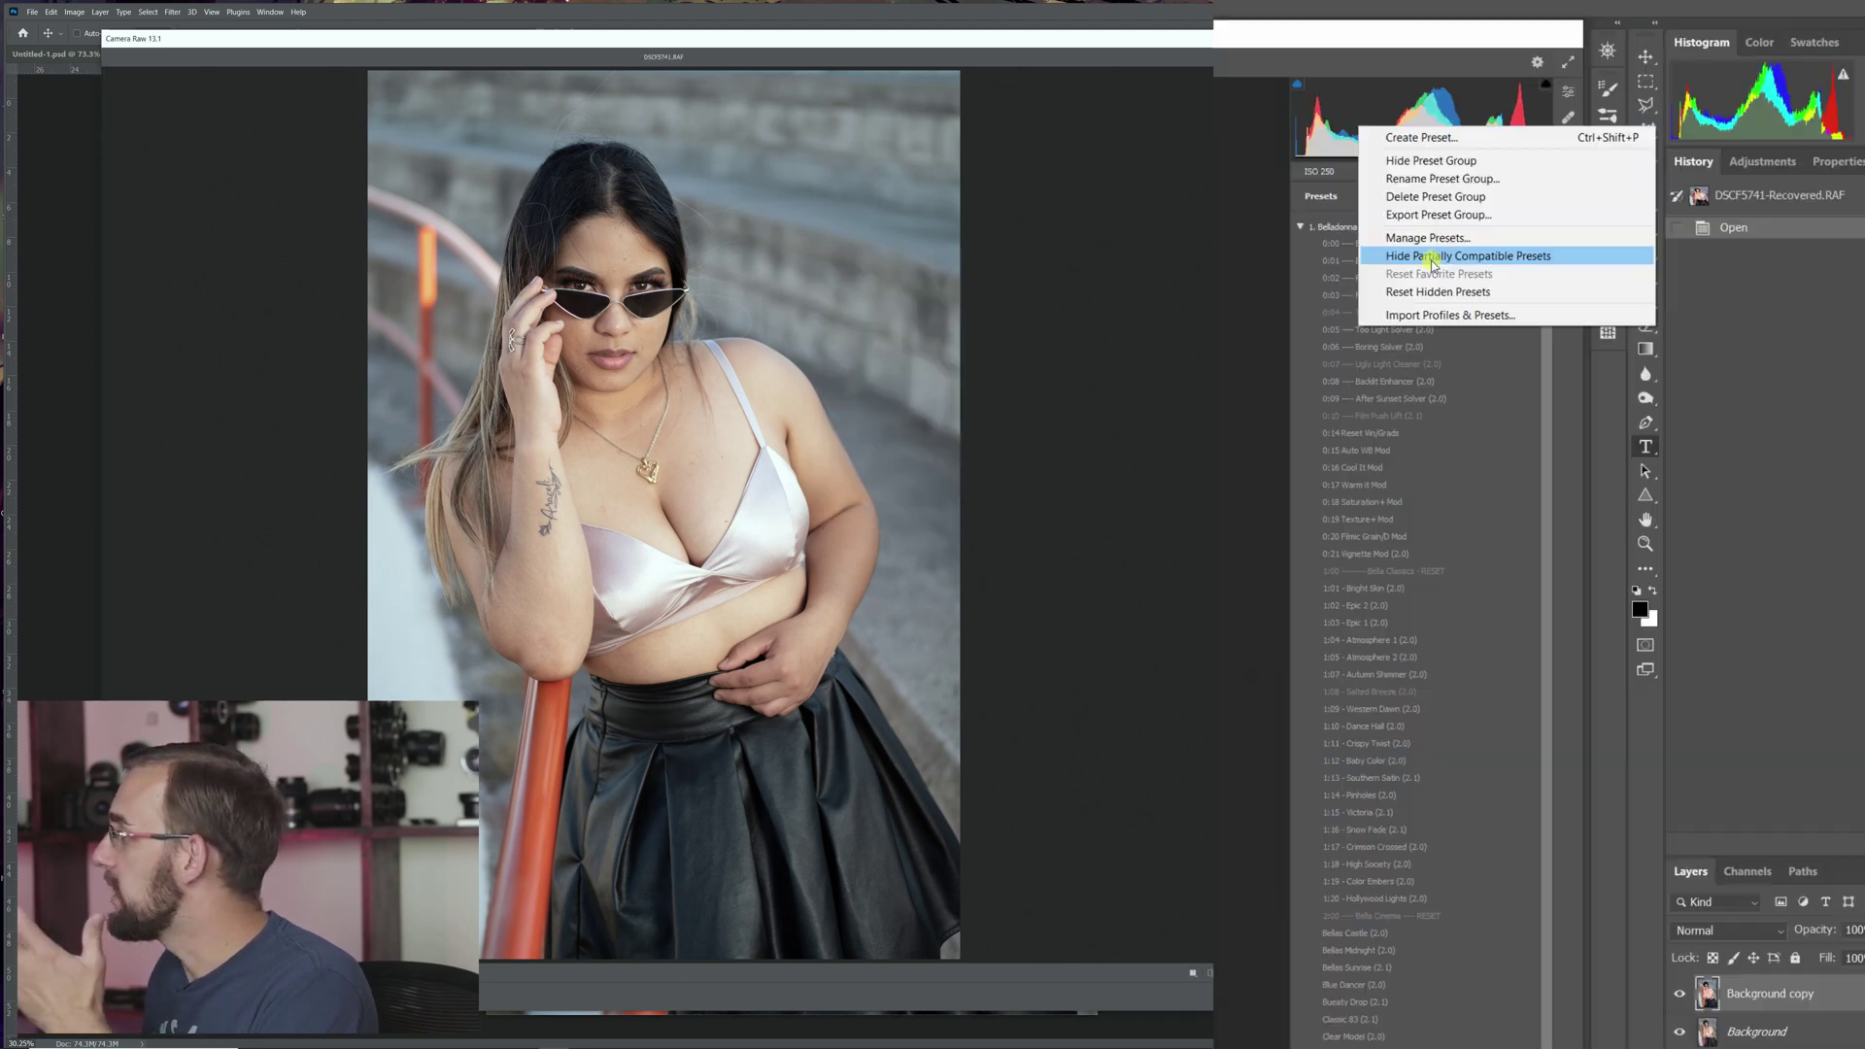
pyautogui.click(1398, 316)
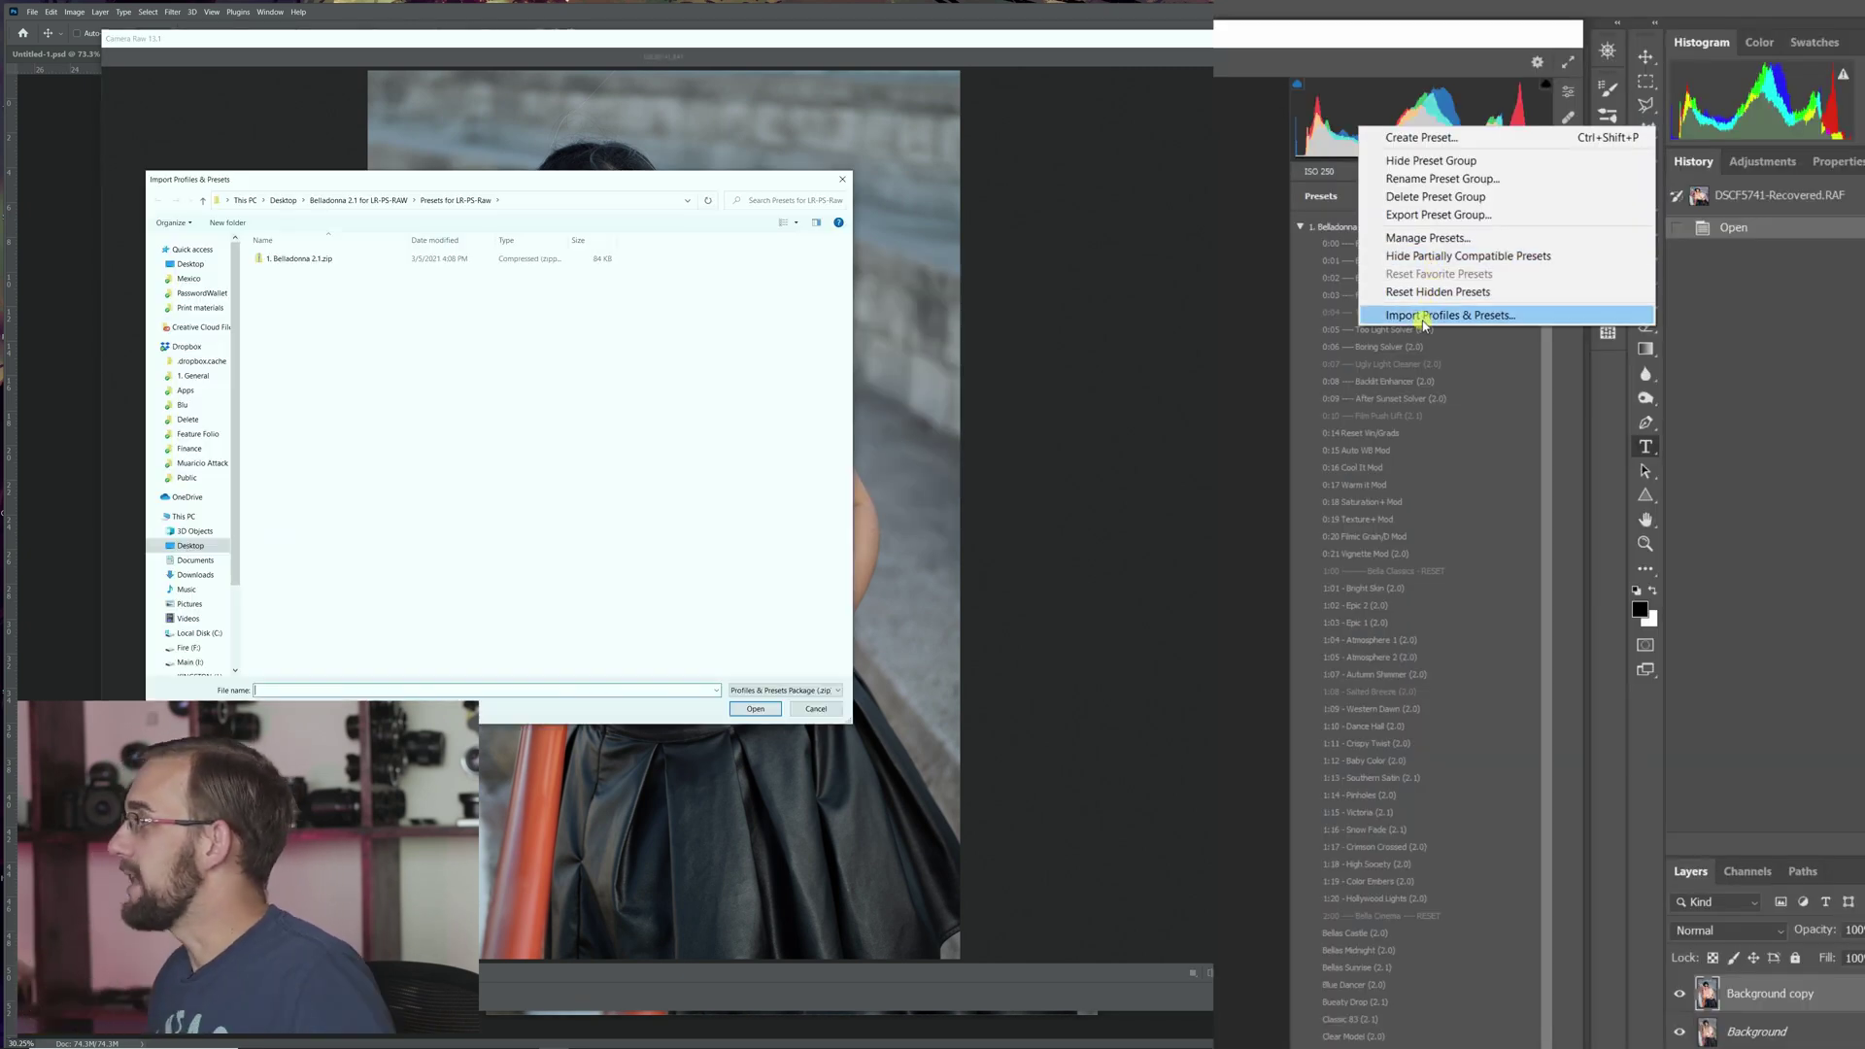
pyautogui.click(191, 545)
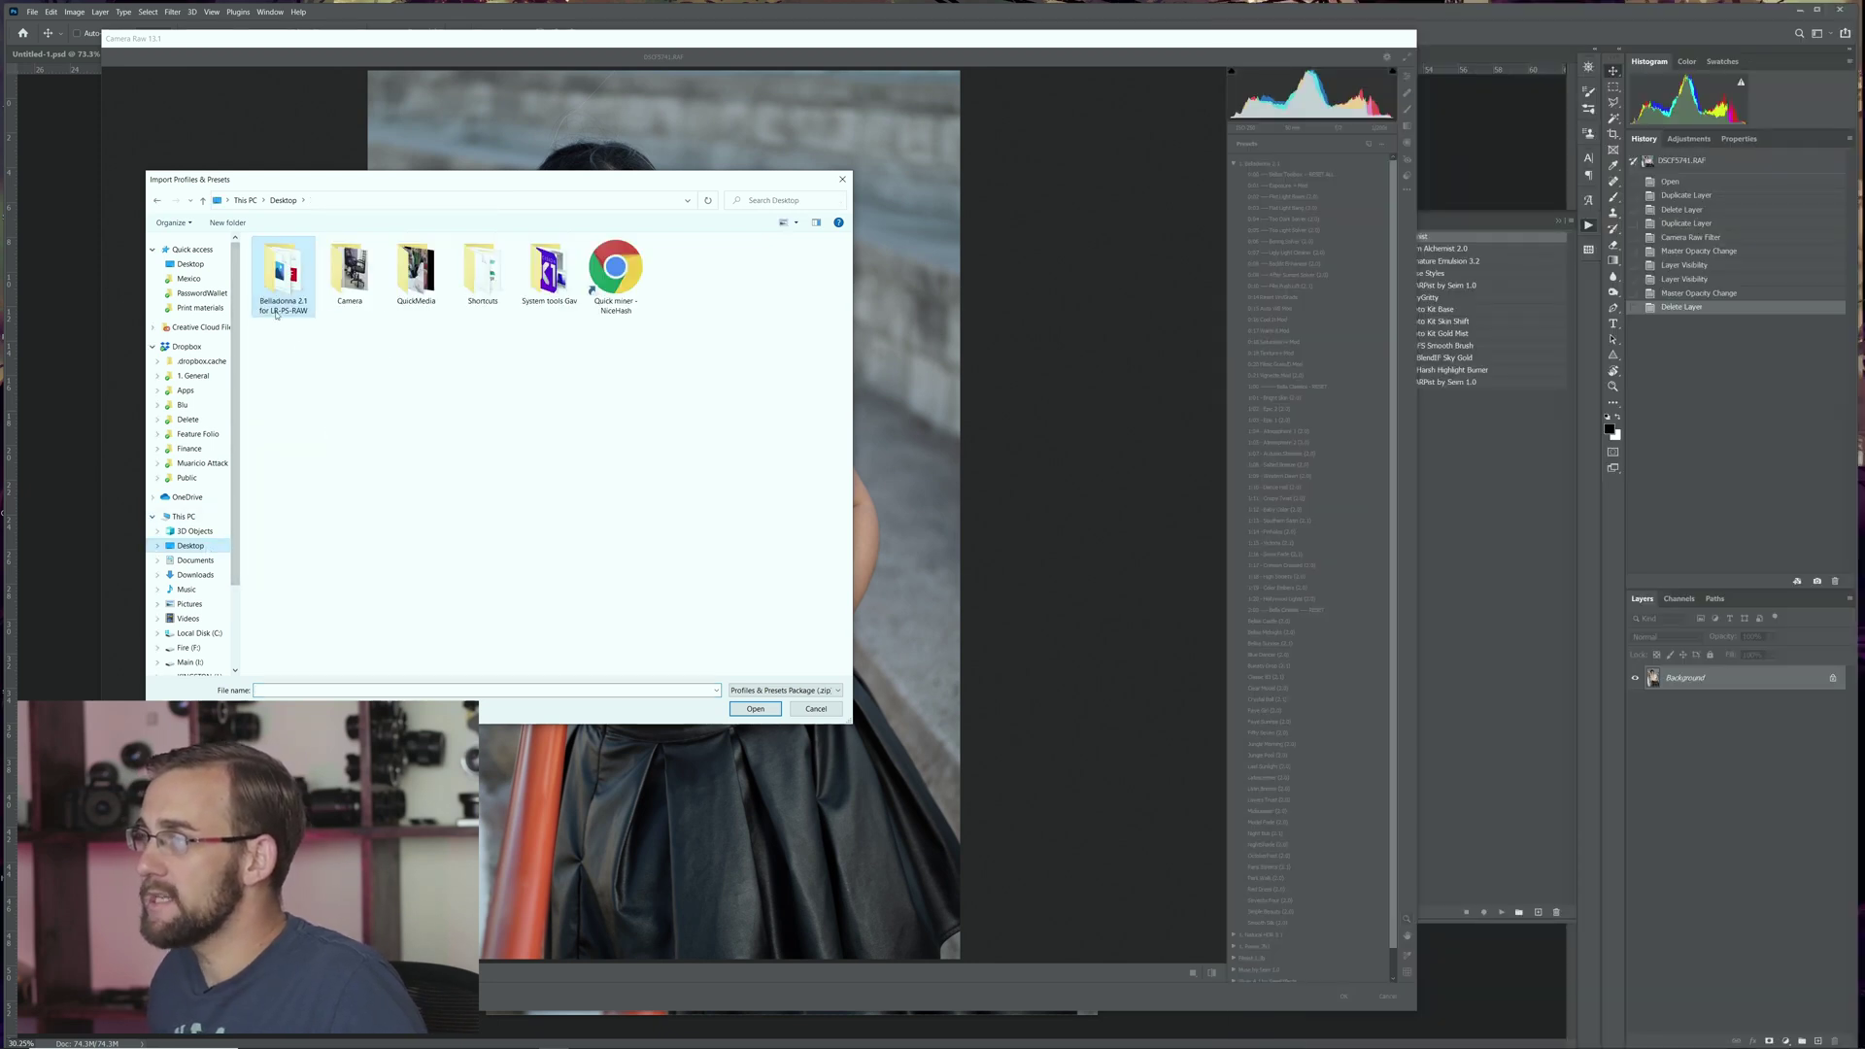
pyautogui.doubleClick(284, 279)
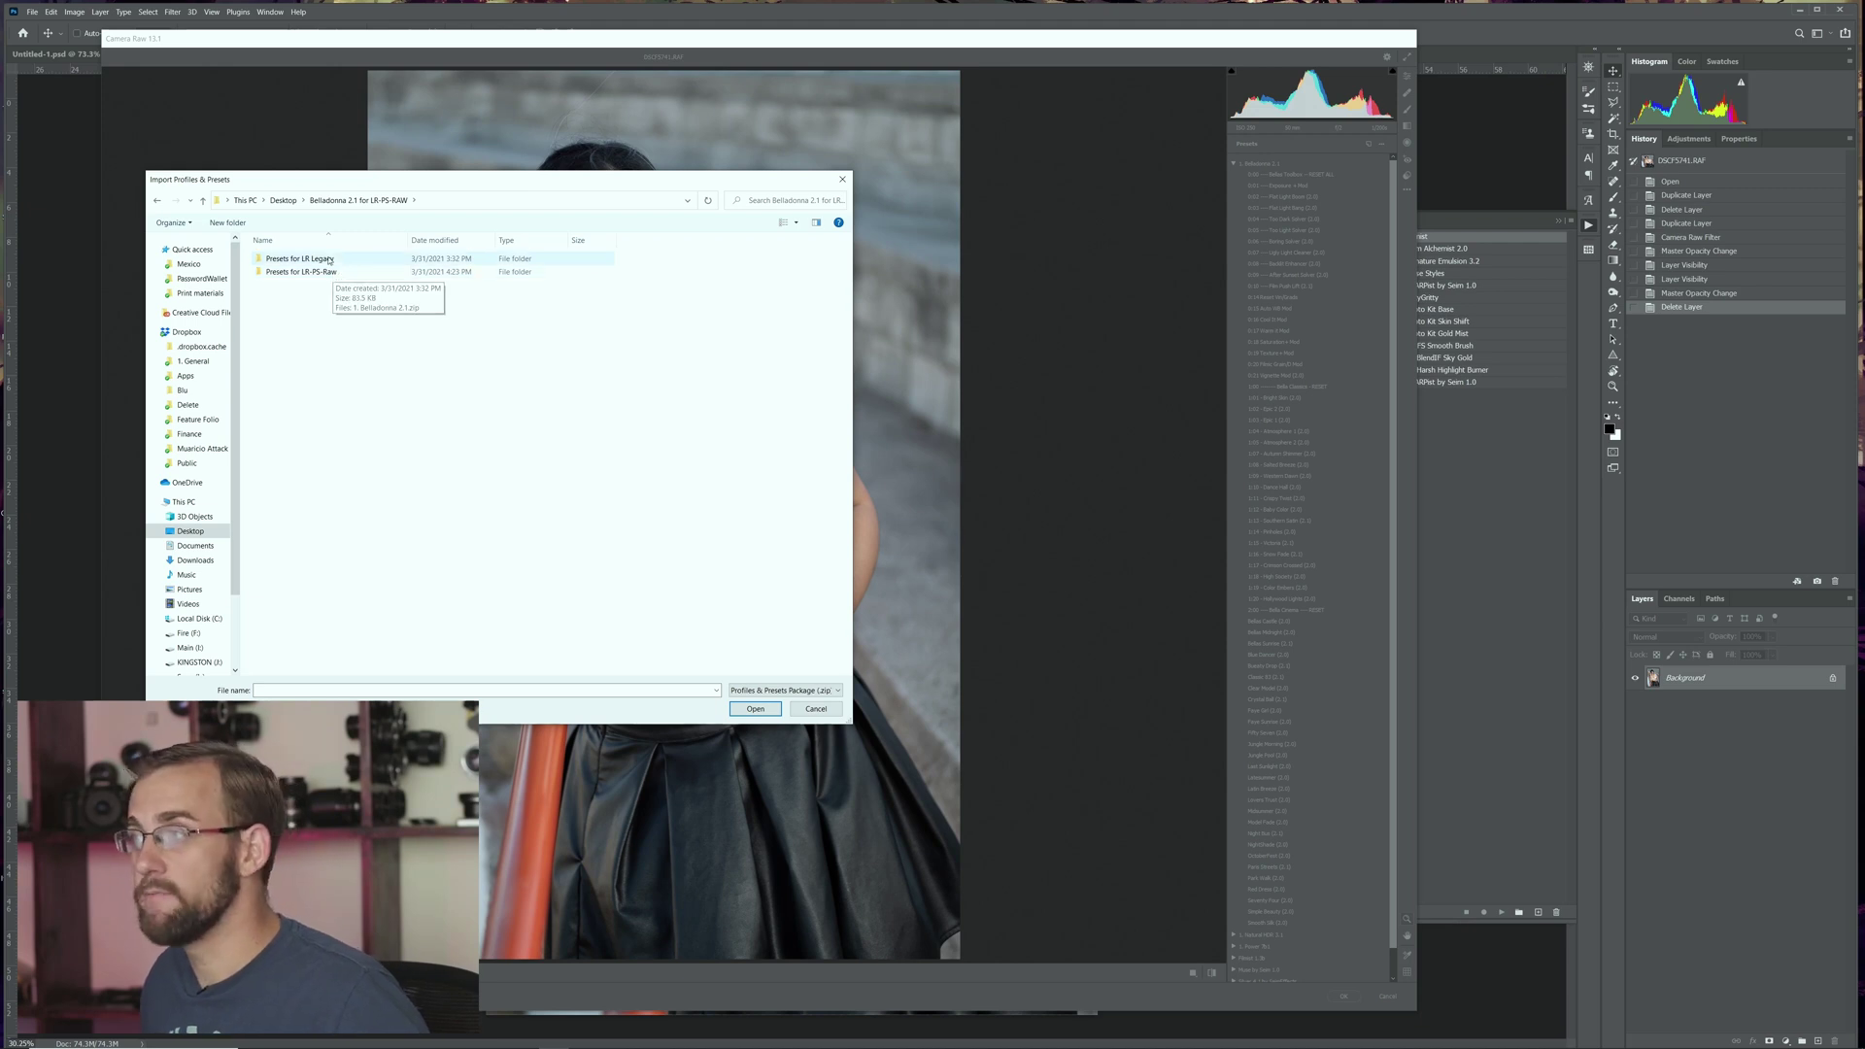
pyautogui.doubleClick(270, 259)
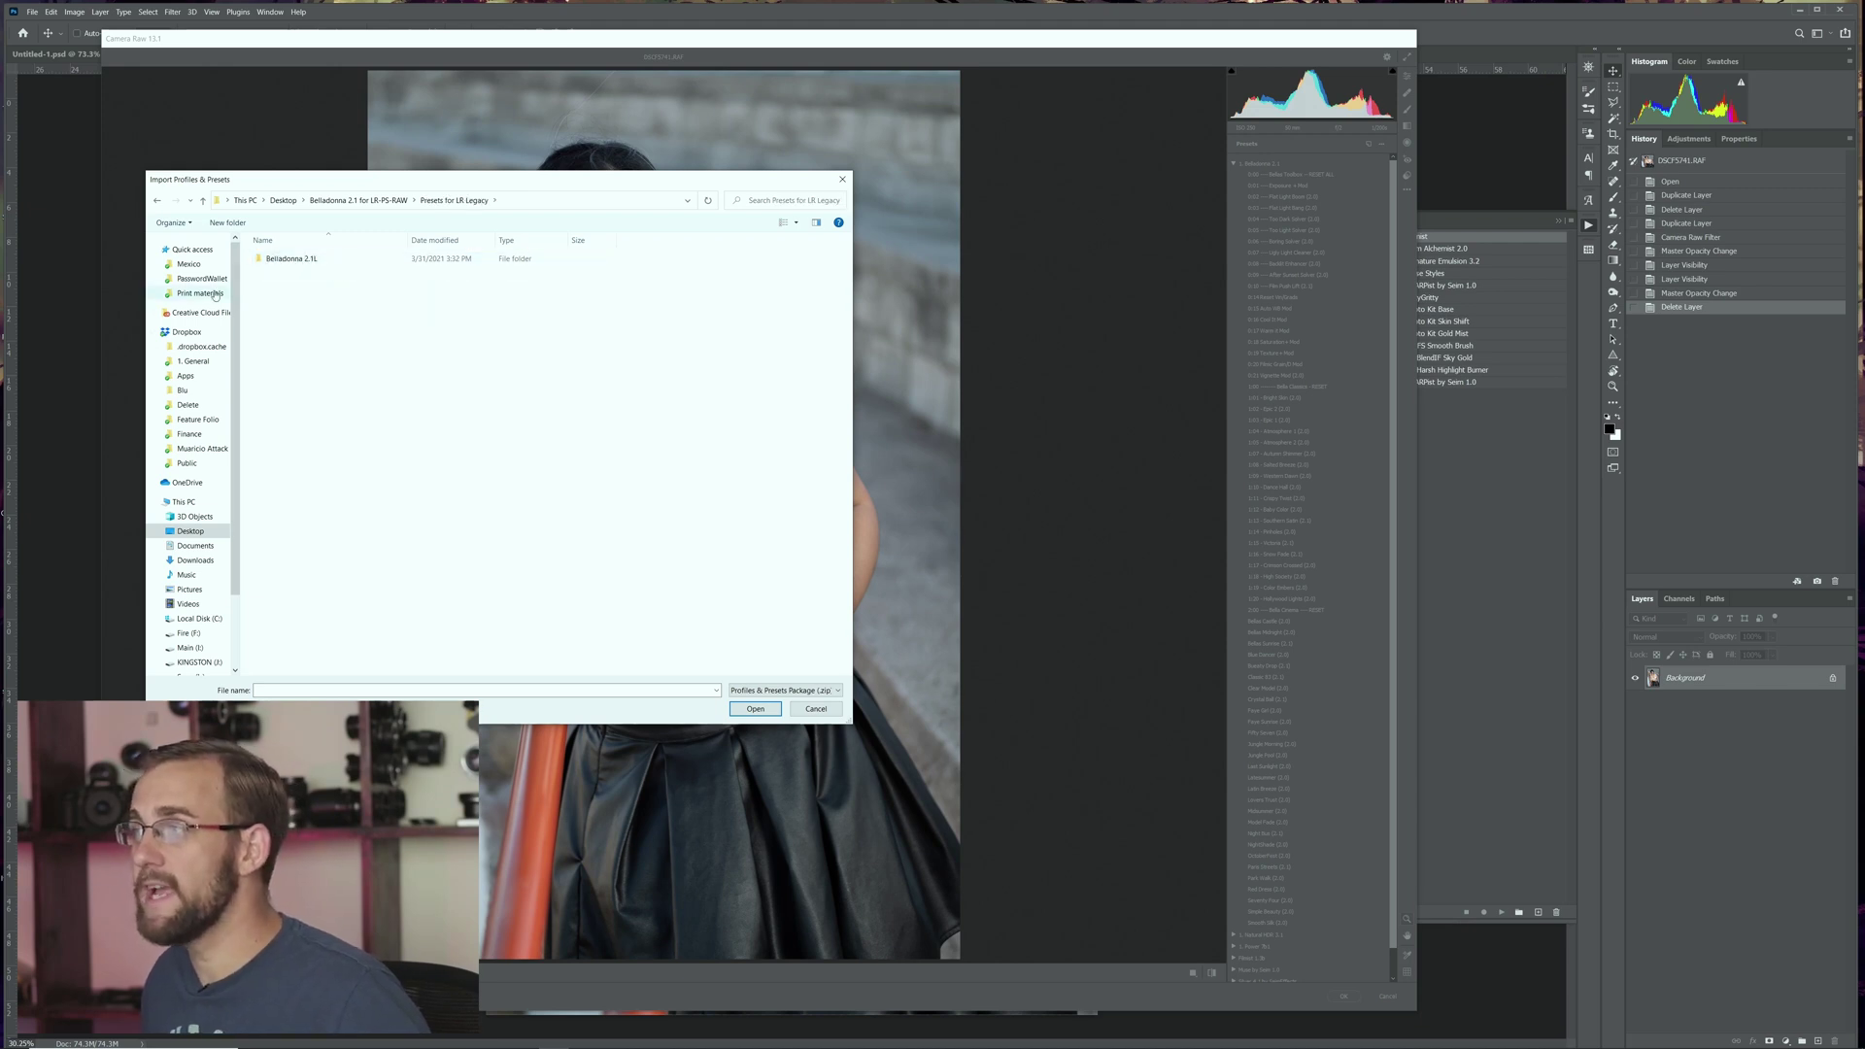
pyautogui.click(159, 201)
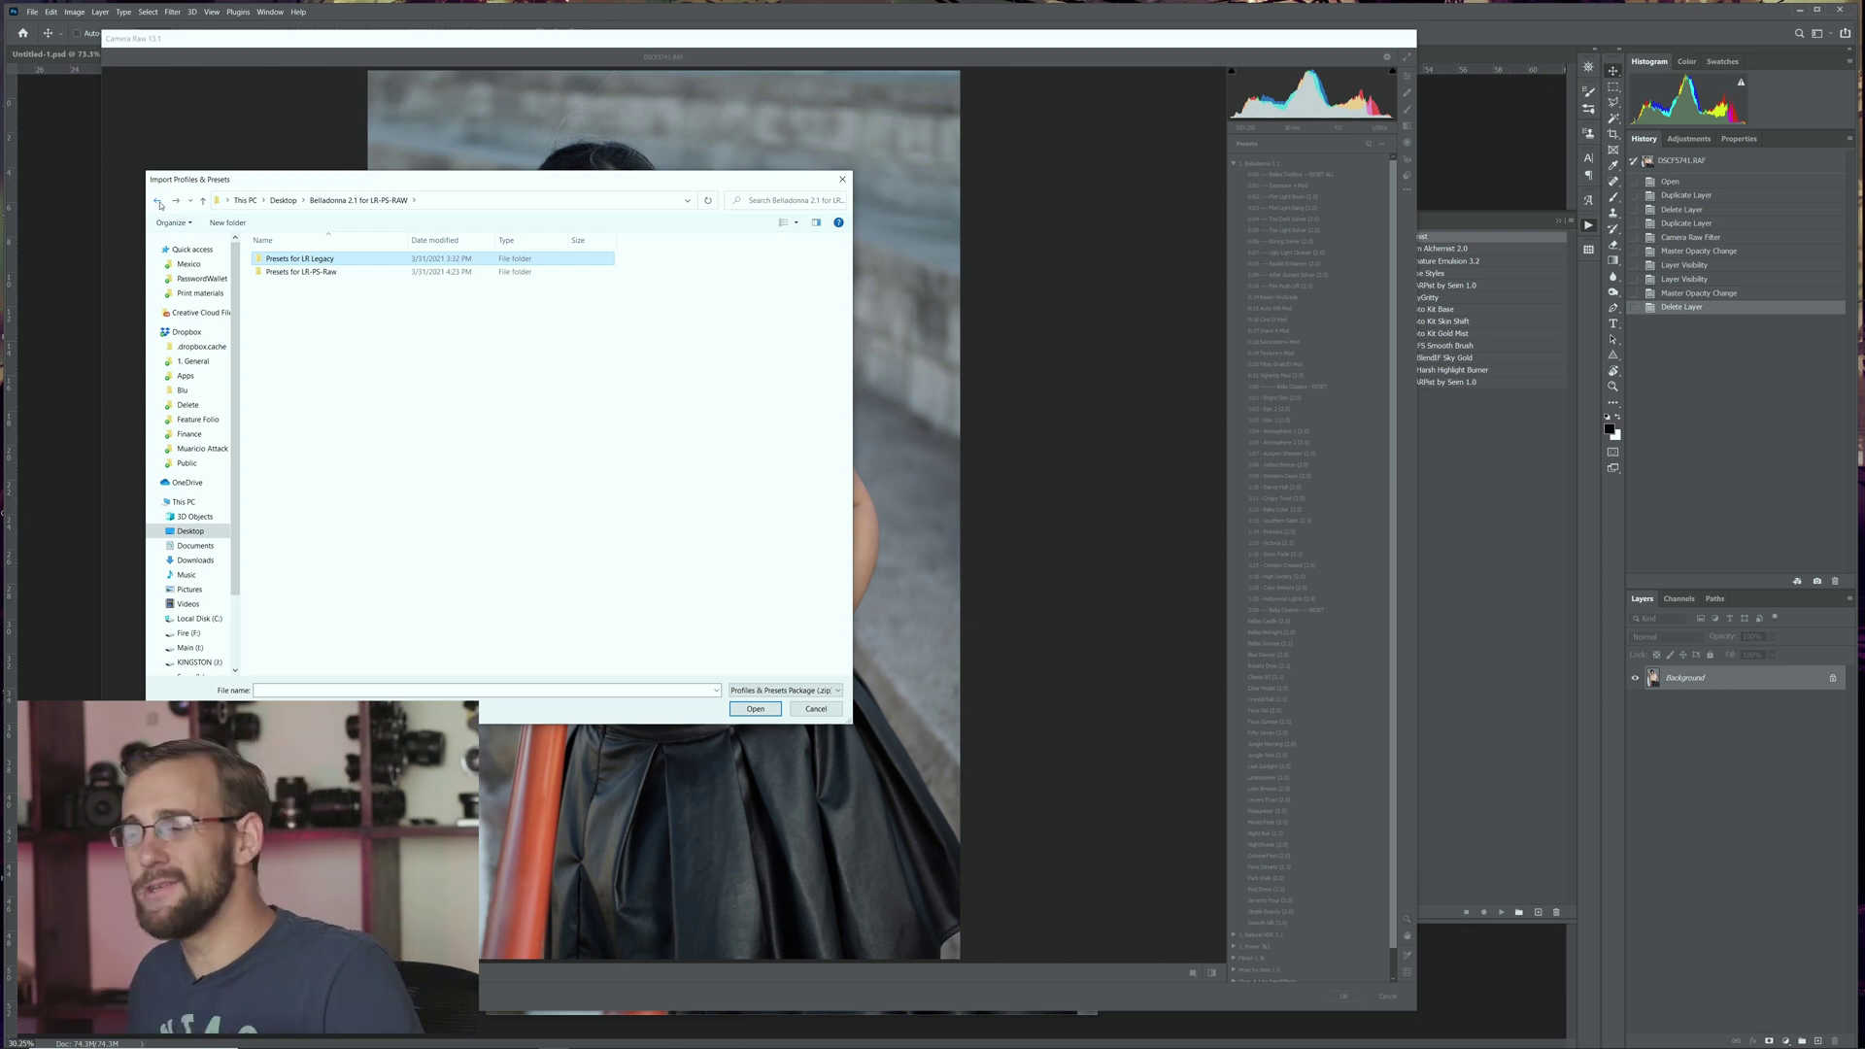
pyautogui.doubleClick(303, 273)
pyautogui.click(291, 261)
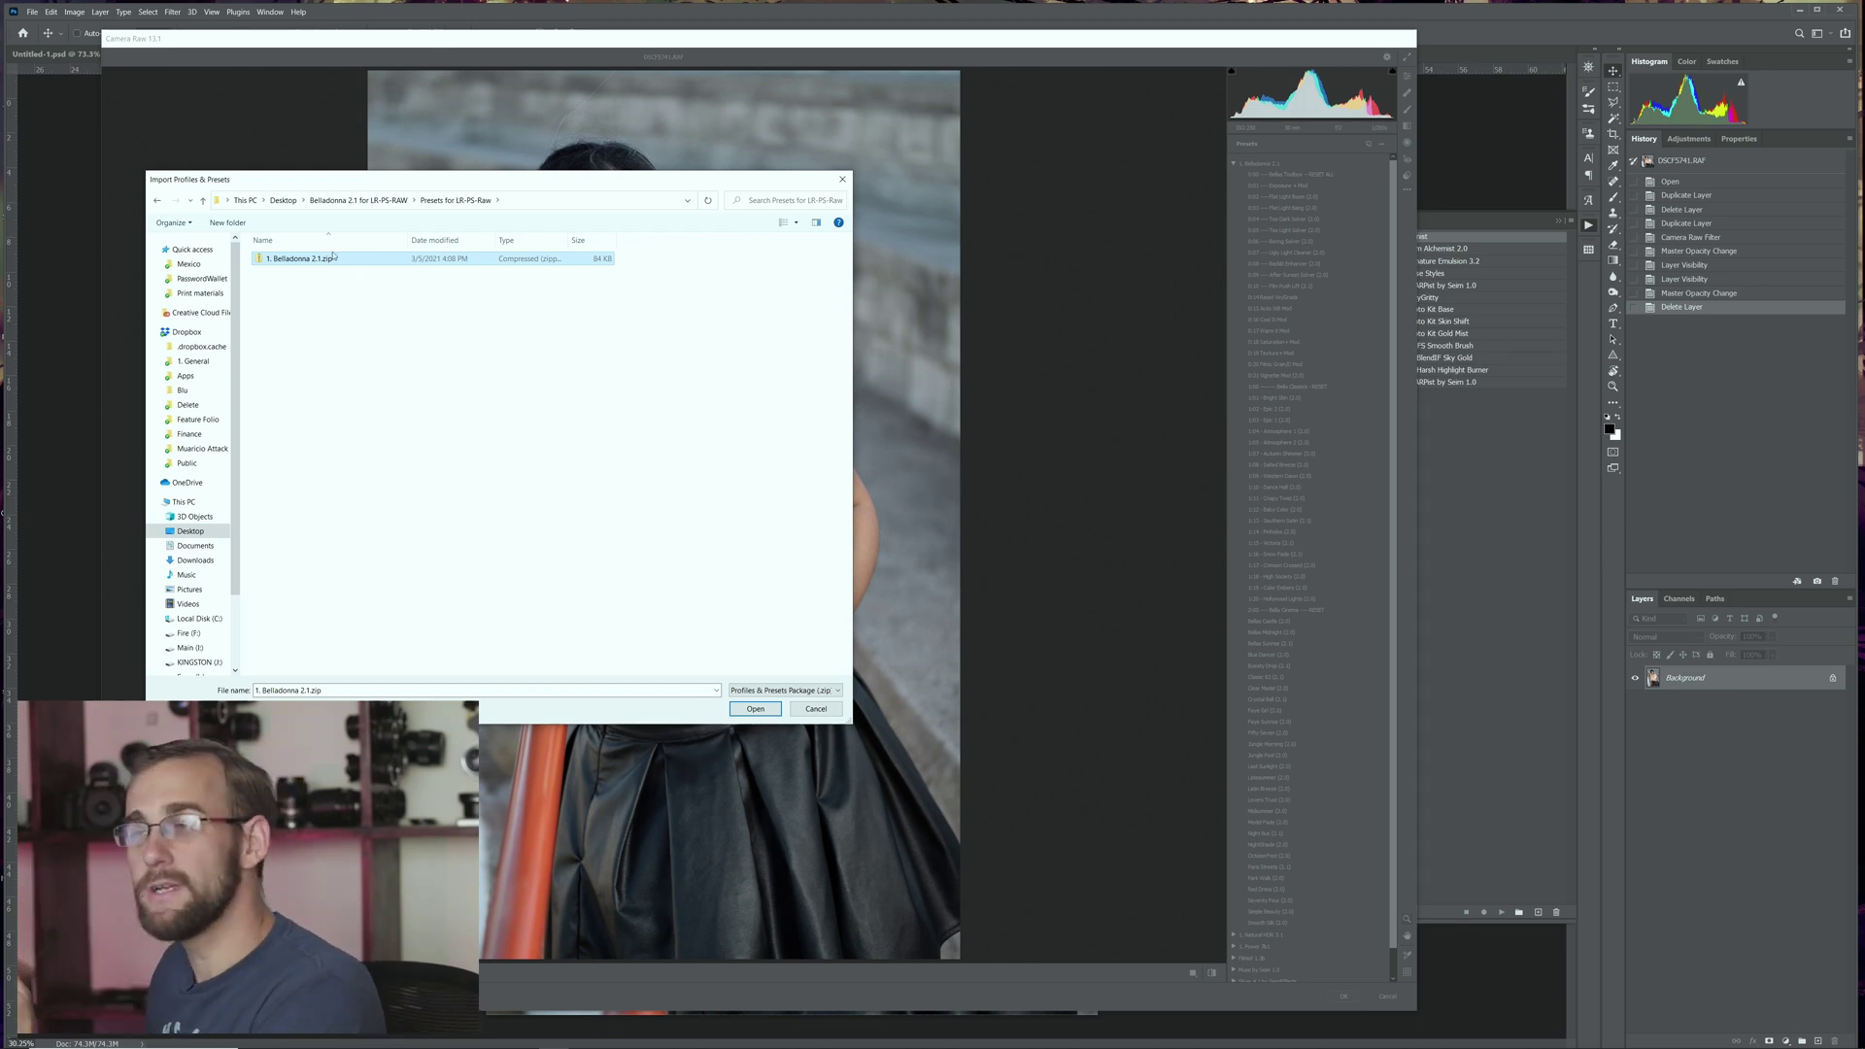
pyautogui.click(755, 708)
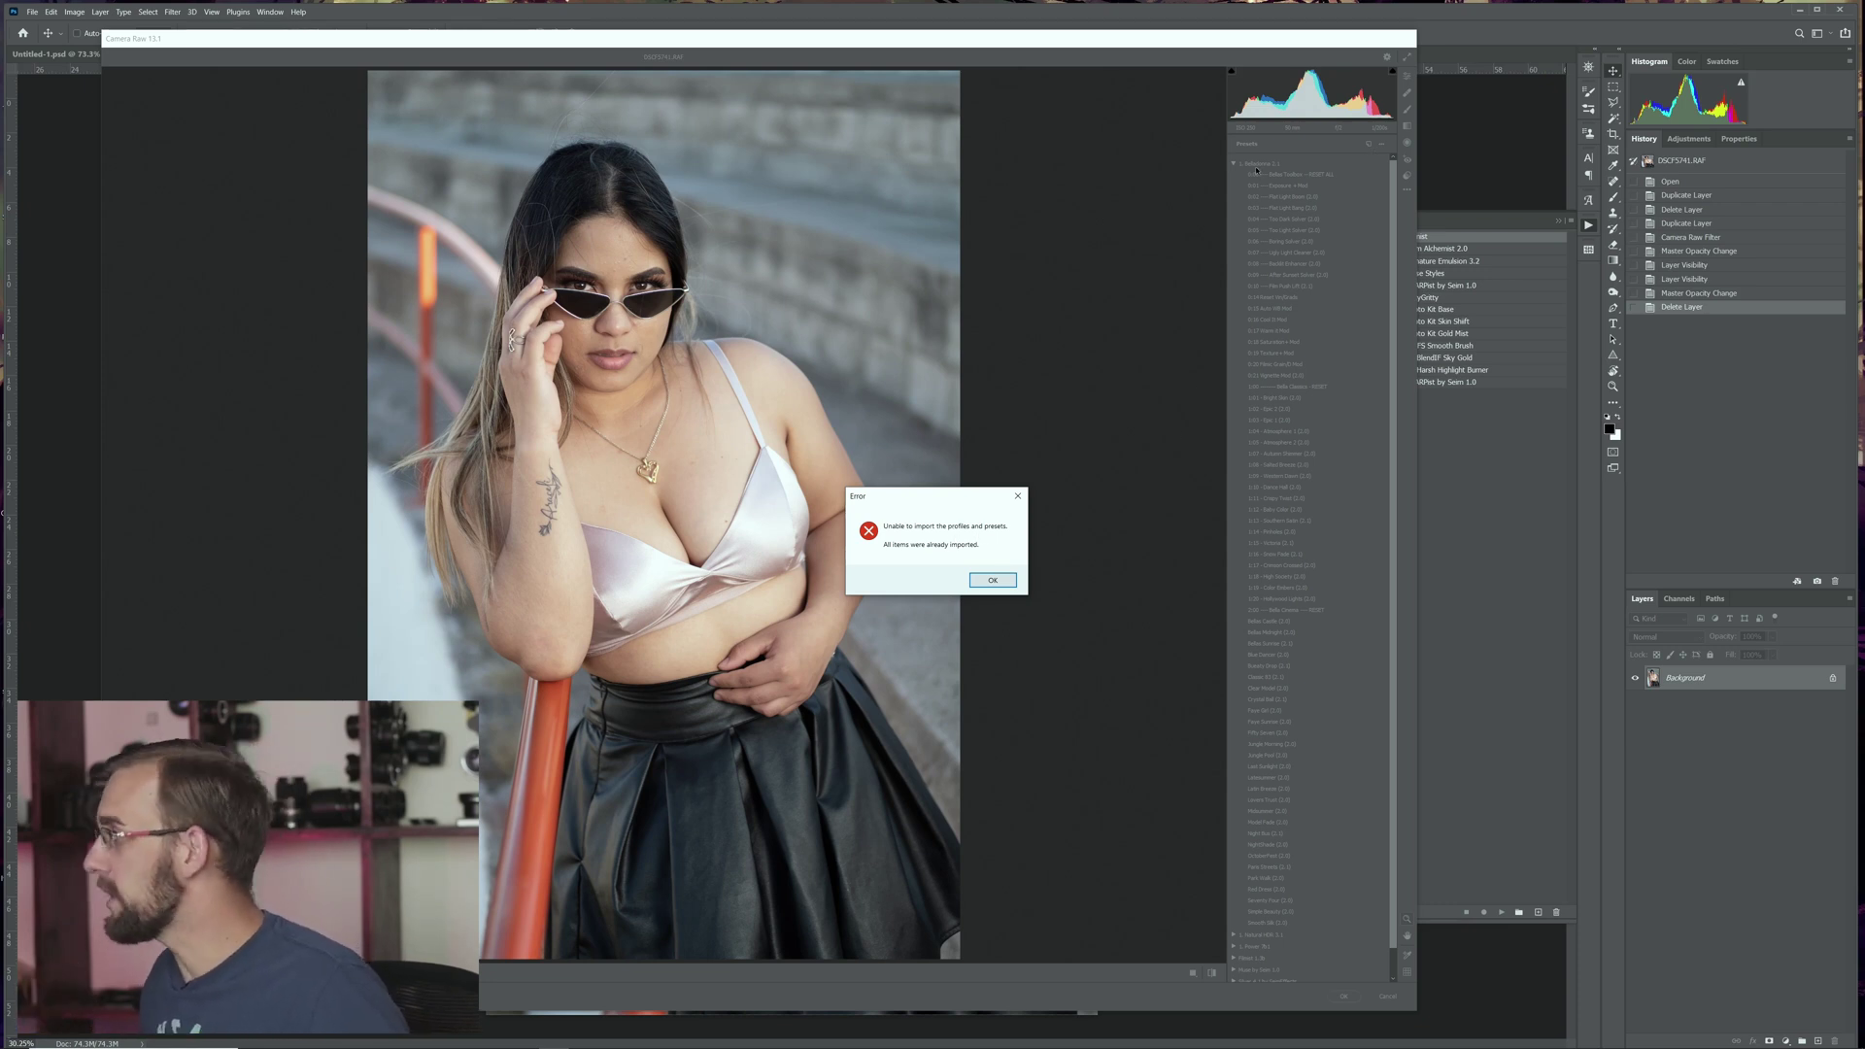
pyautogui.click(991, 580)
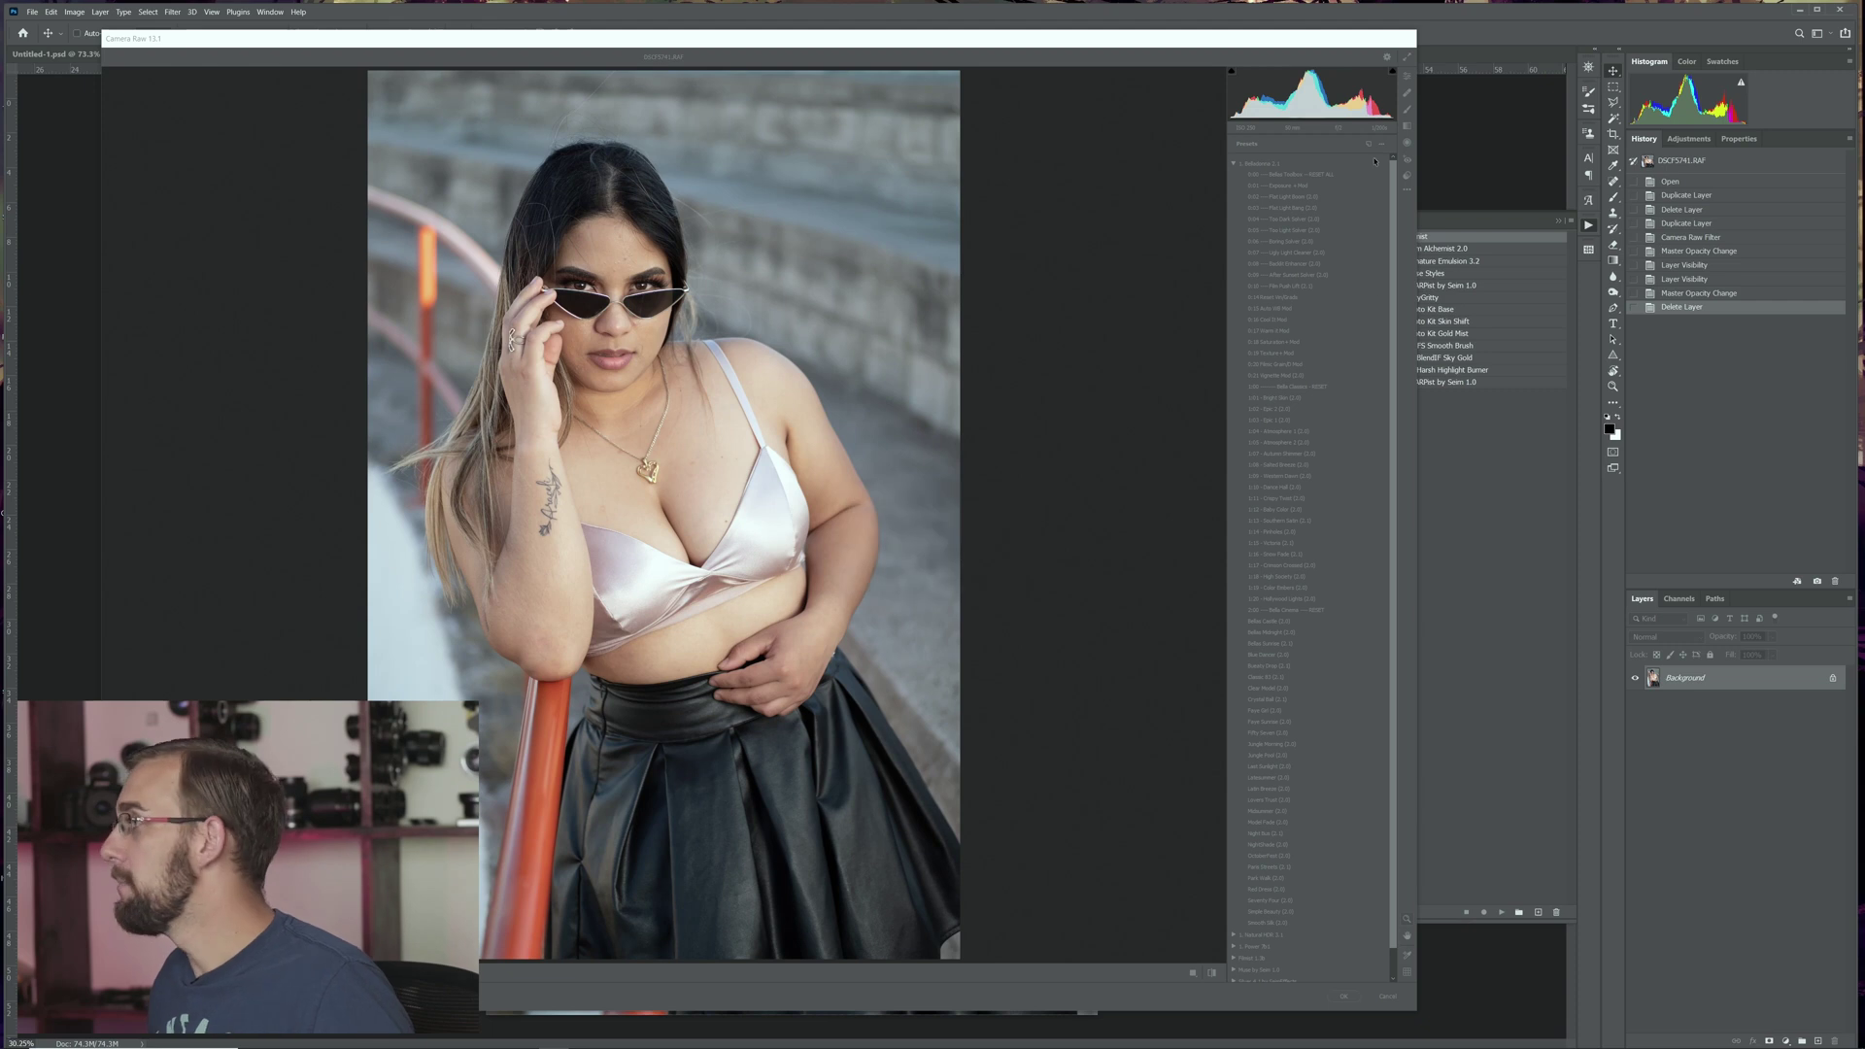
# Step: Apply the Blue Dancer (2.0) preset to the photo with the Camera Raw filter and step back in the history to before the filter
pyautogui.click(1252, 166)
pyautogui.click(1234, 164)
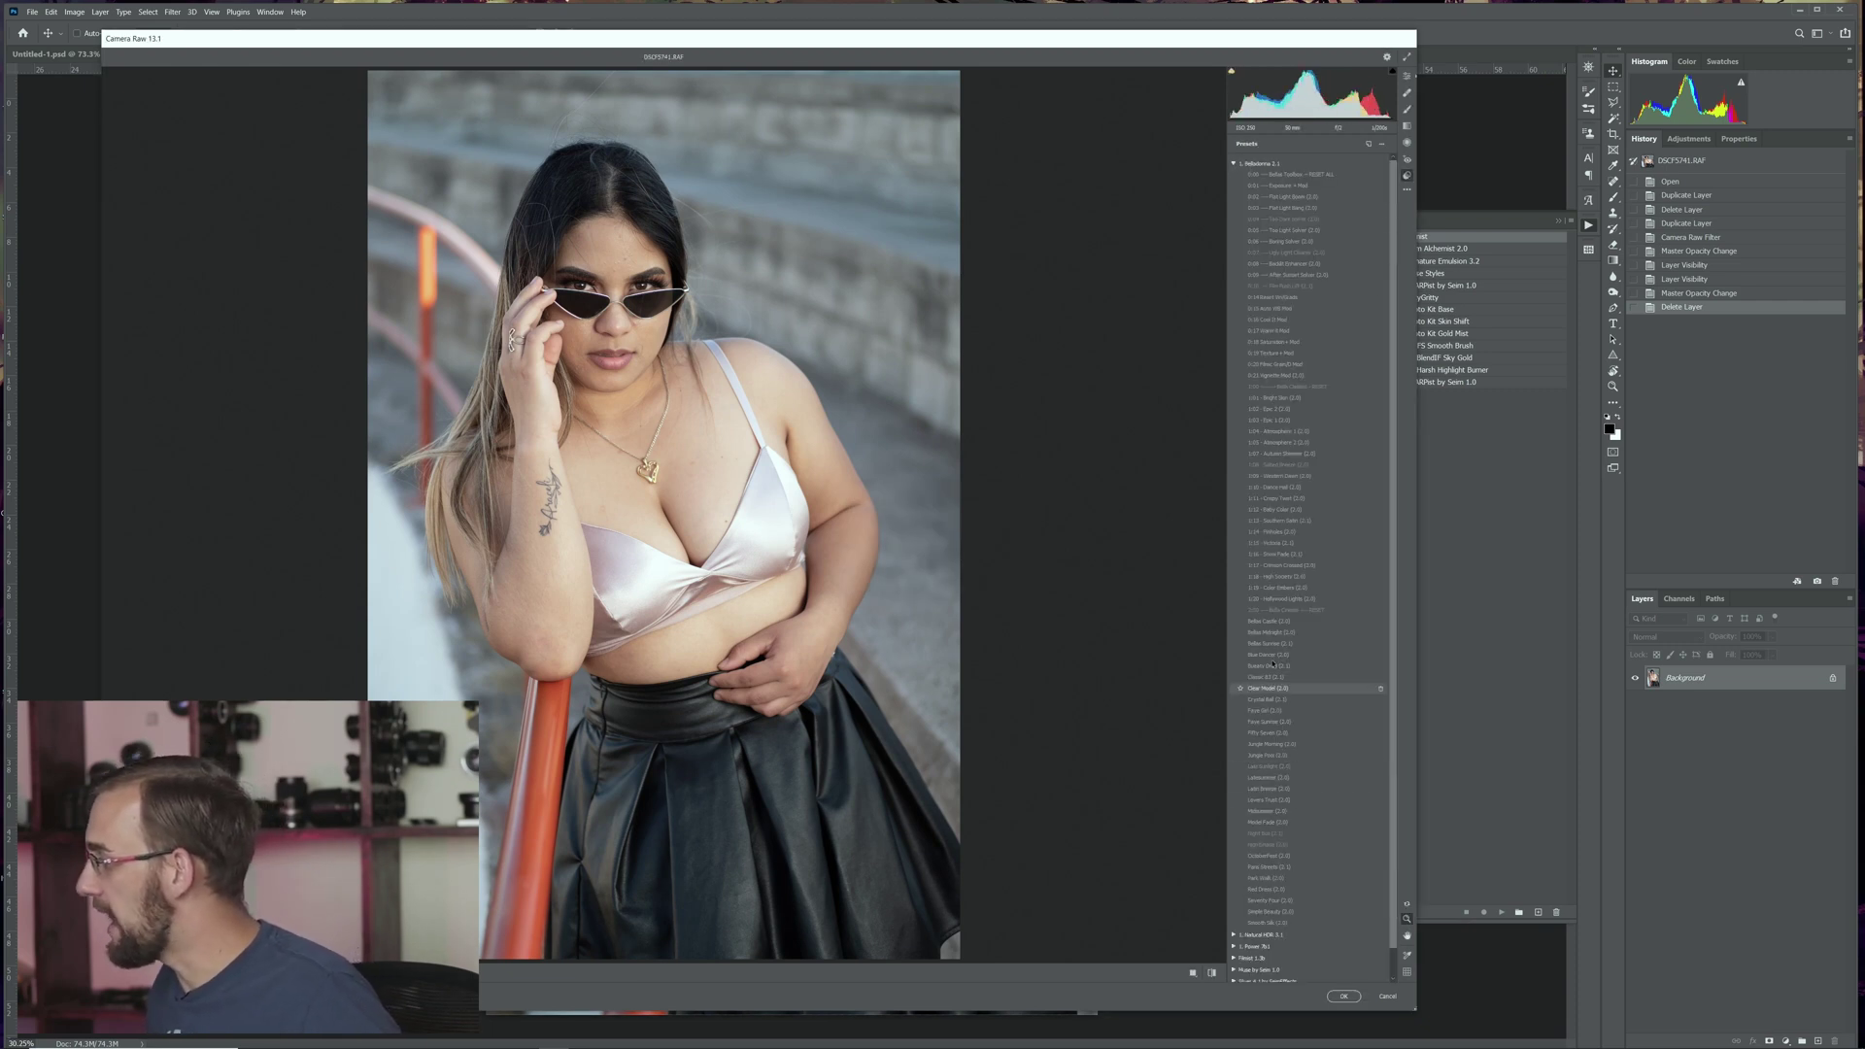
pyautogui.click(1264, 654)
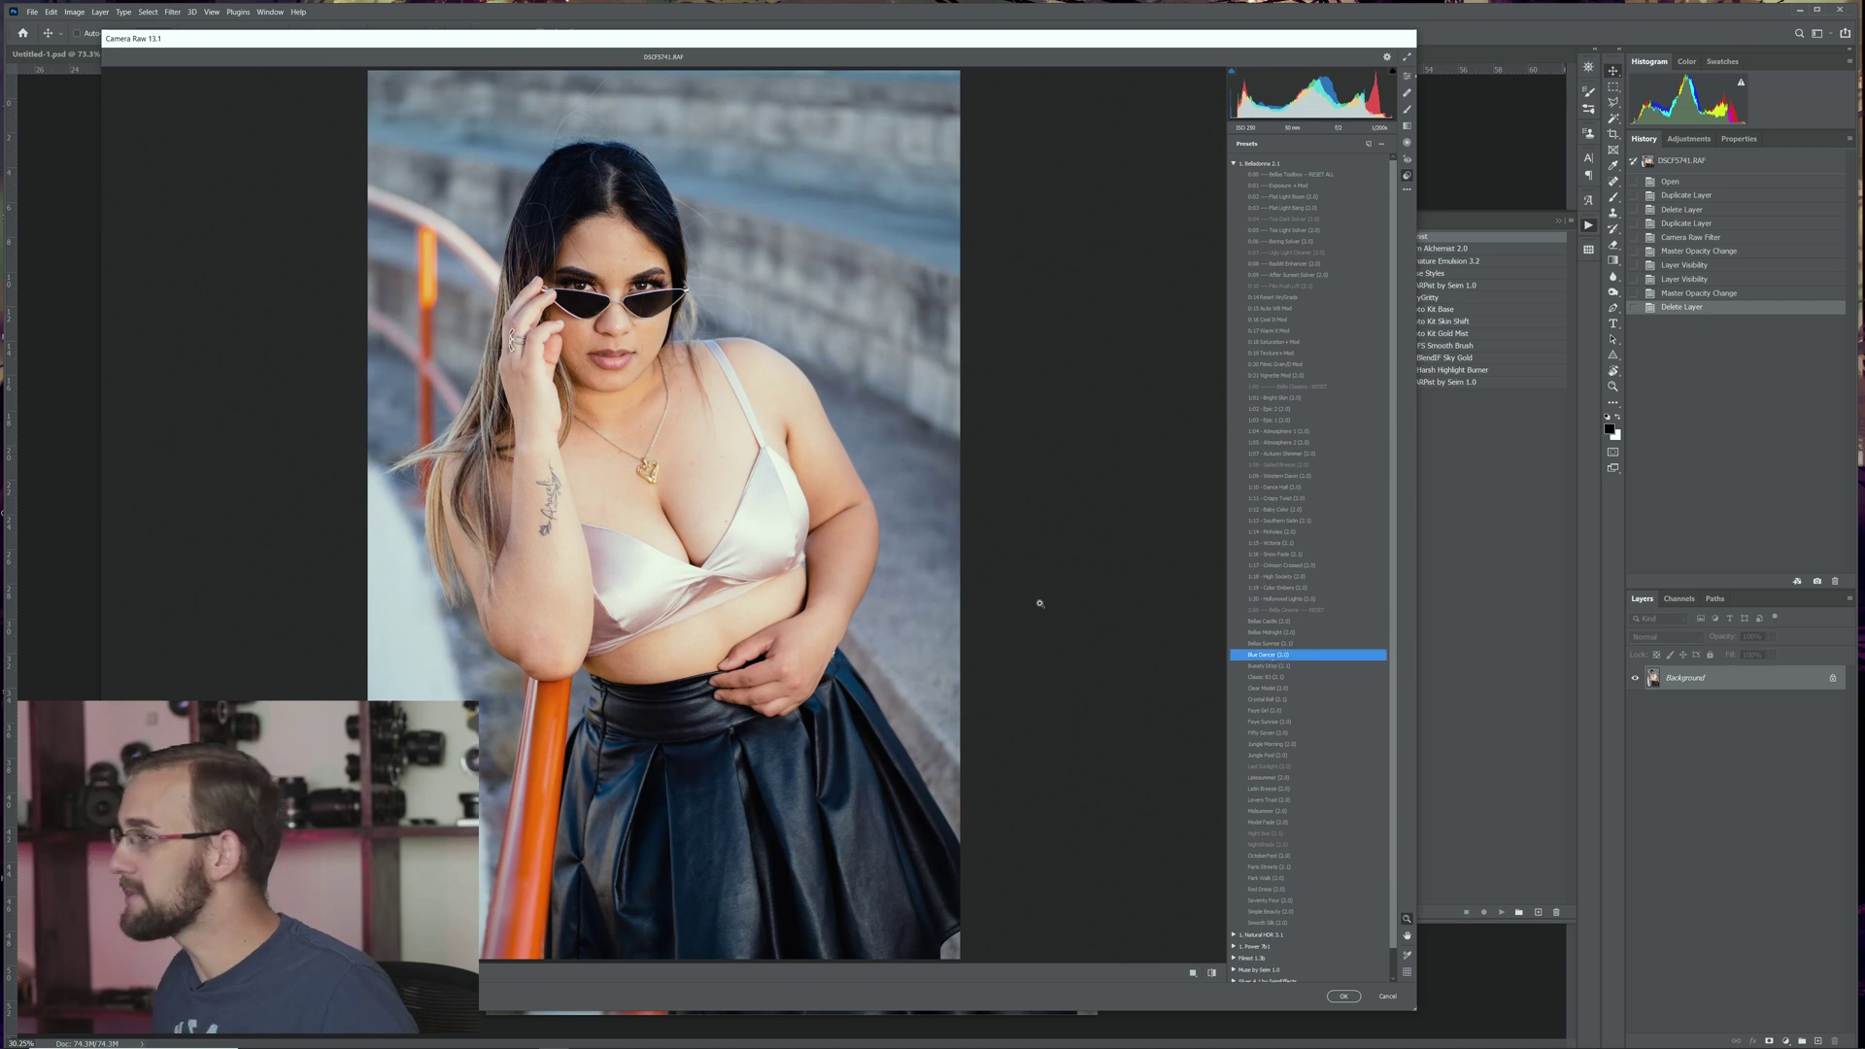
pyautogui.click(1343, 995)
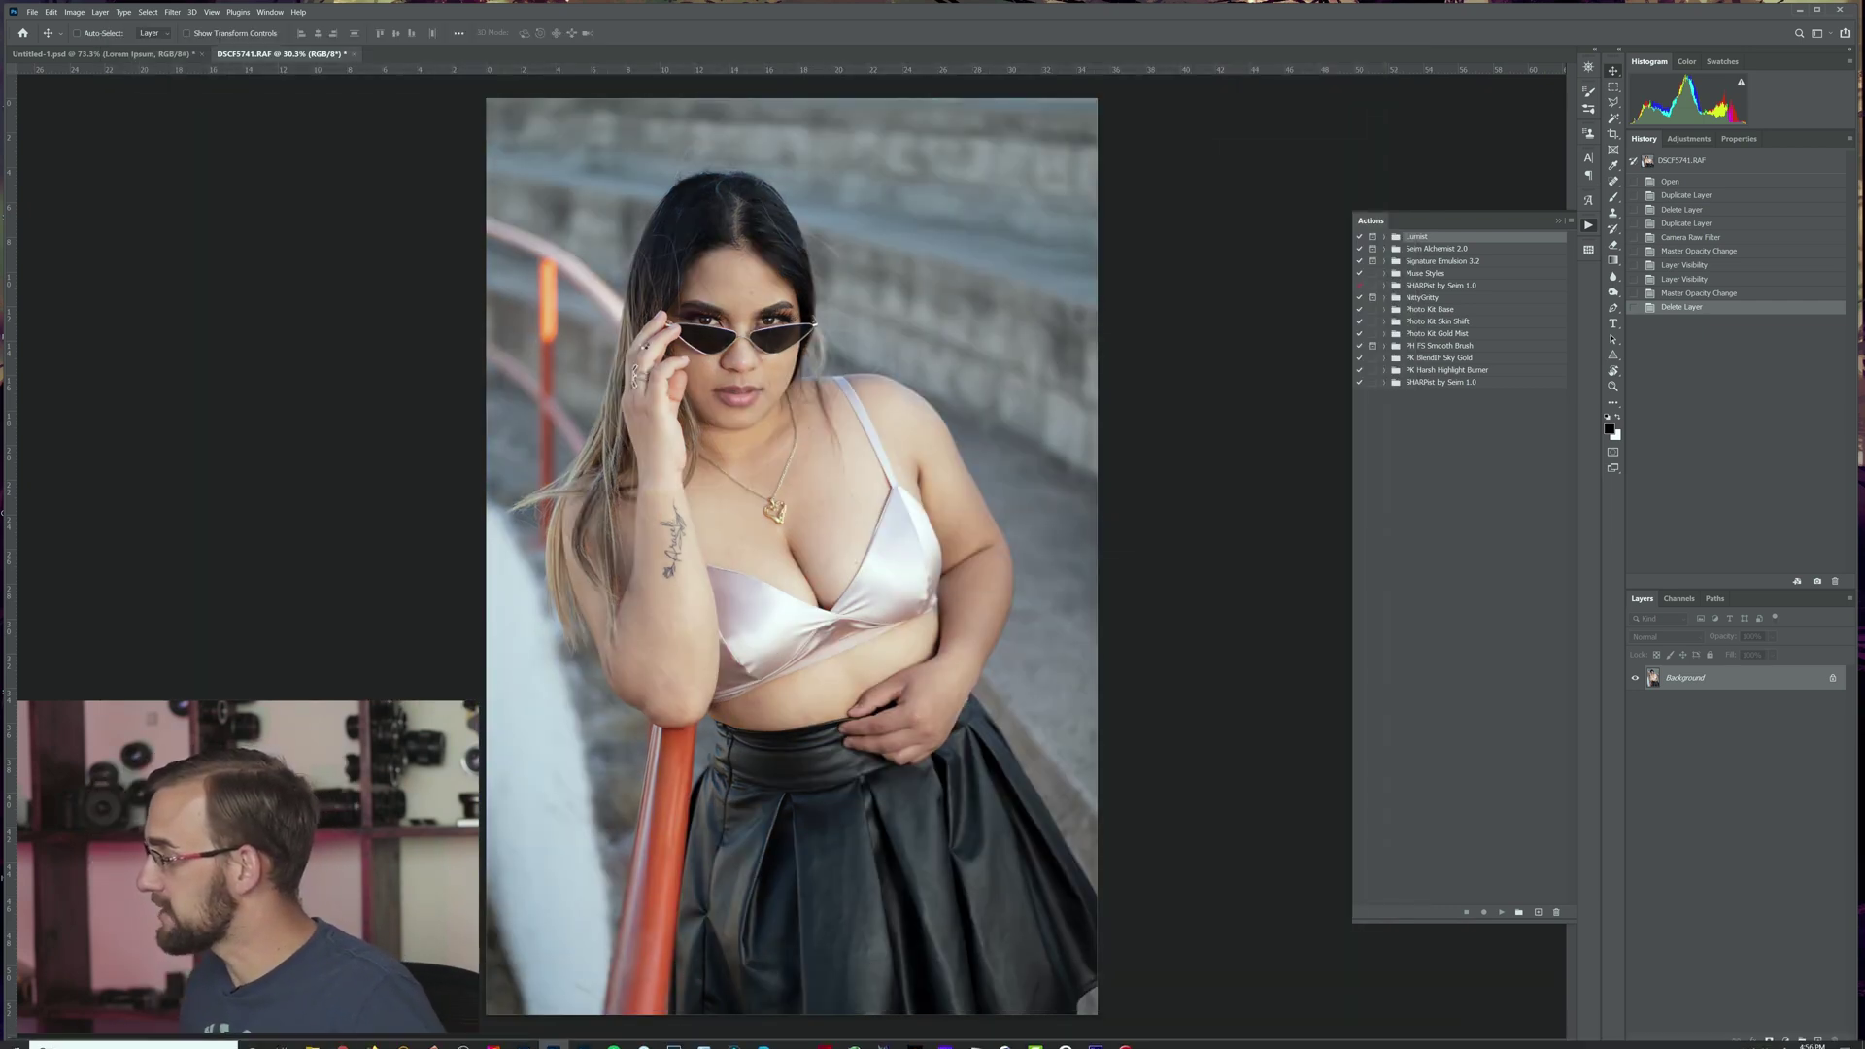
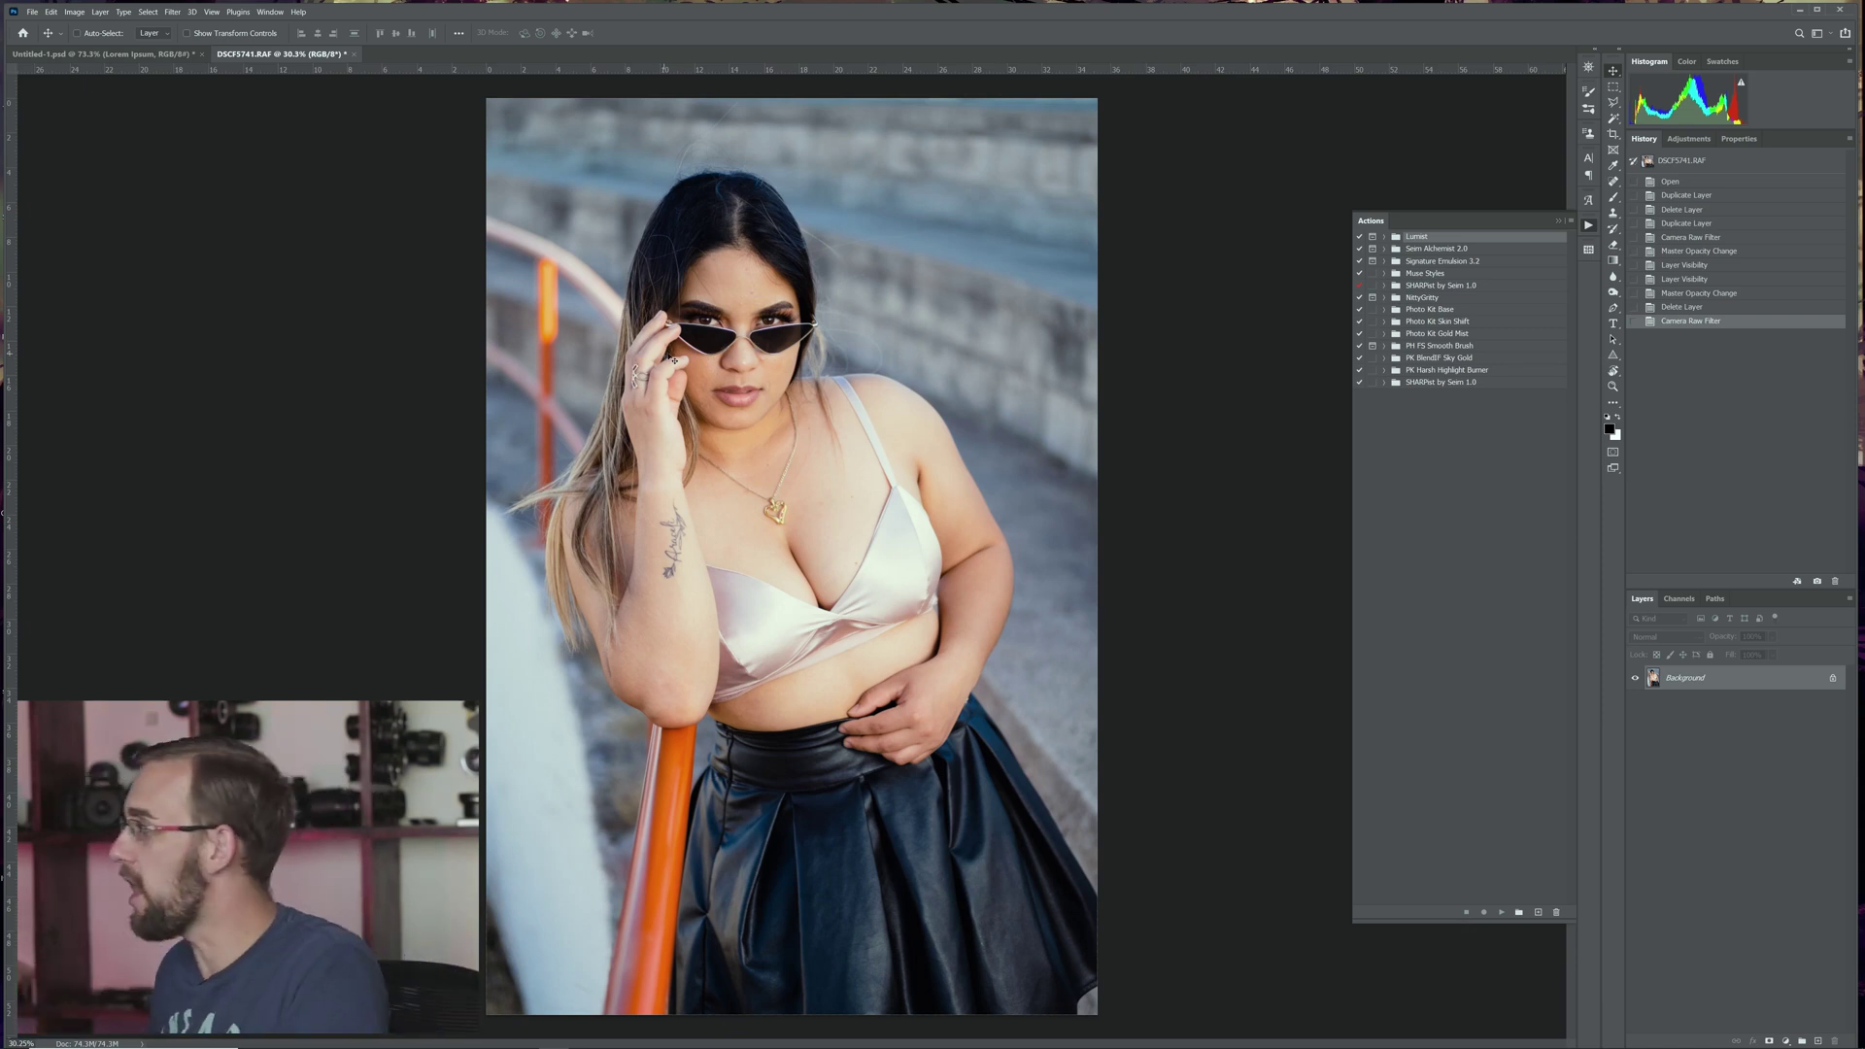
pyautogui.click(1680, 307)
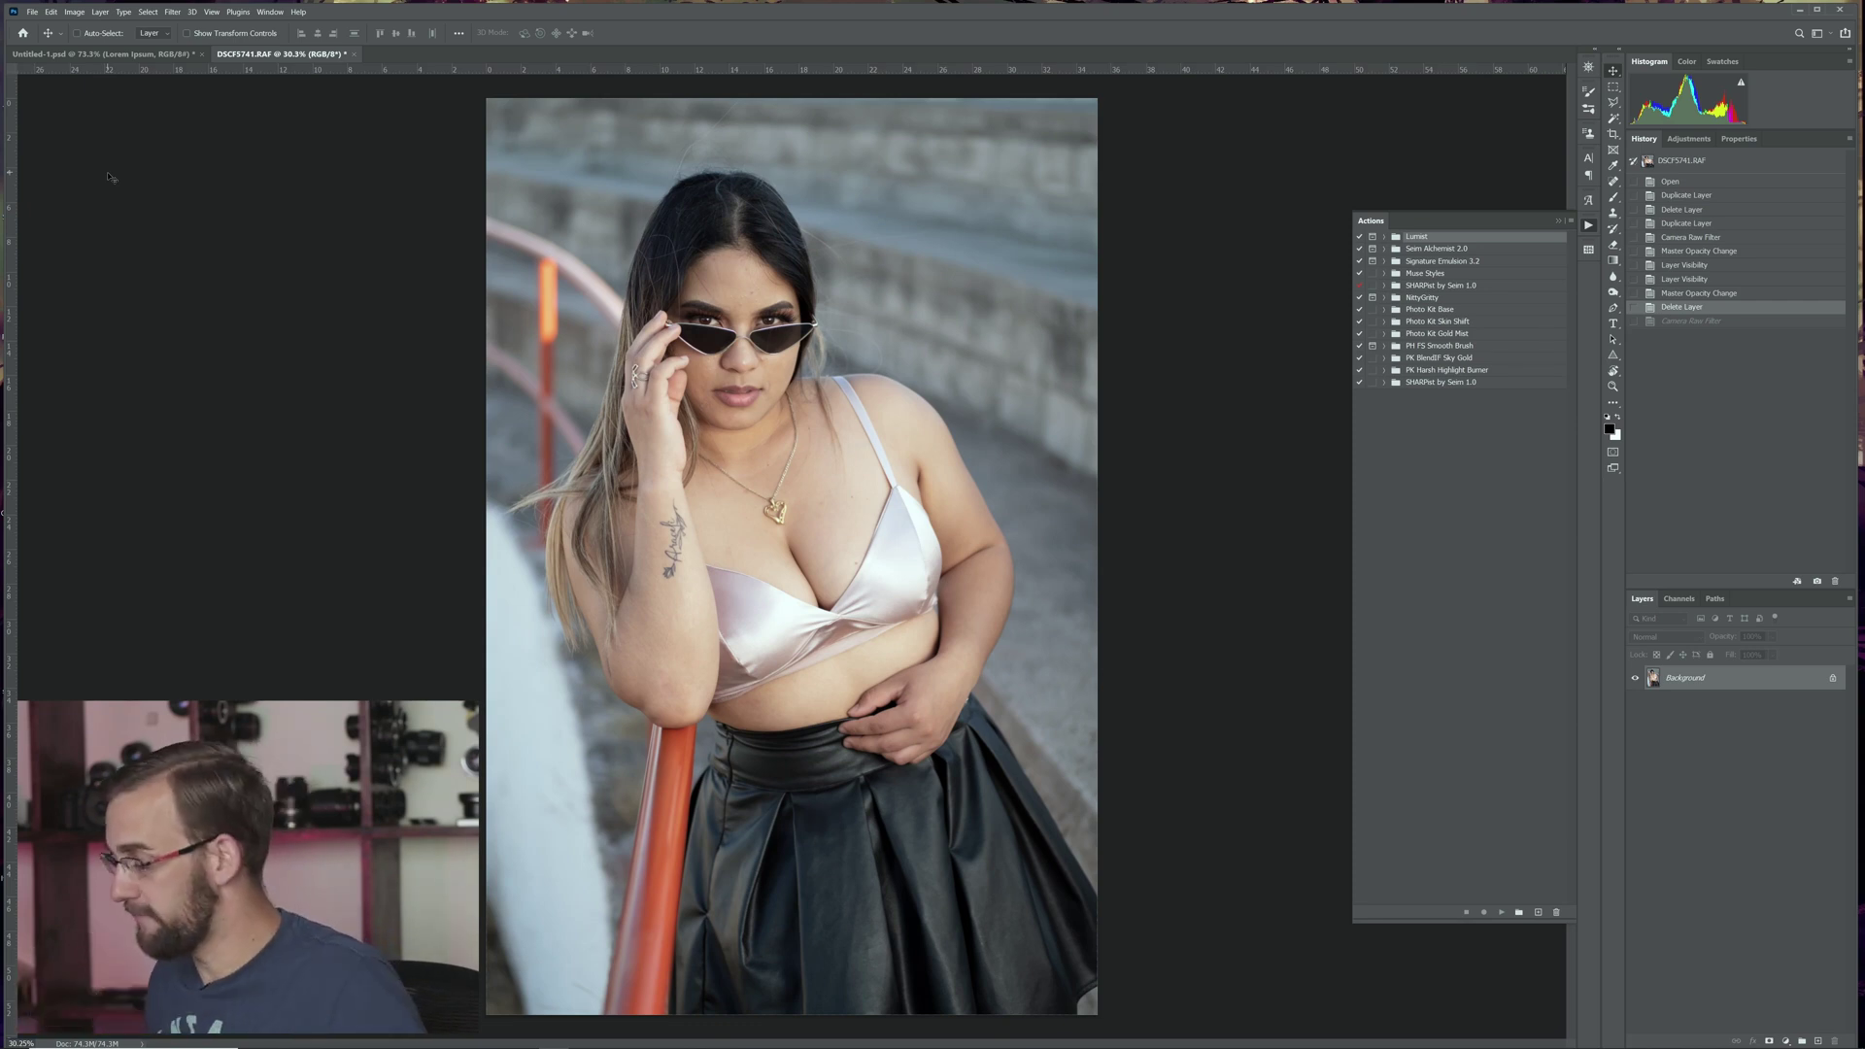
# Step: Show the Mac and Windows Camera Raw settings paths in Untitled-1.psd with the Actions panel collapsed
pyautogui.click(102, 53)
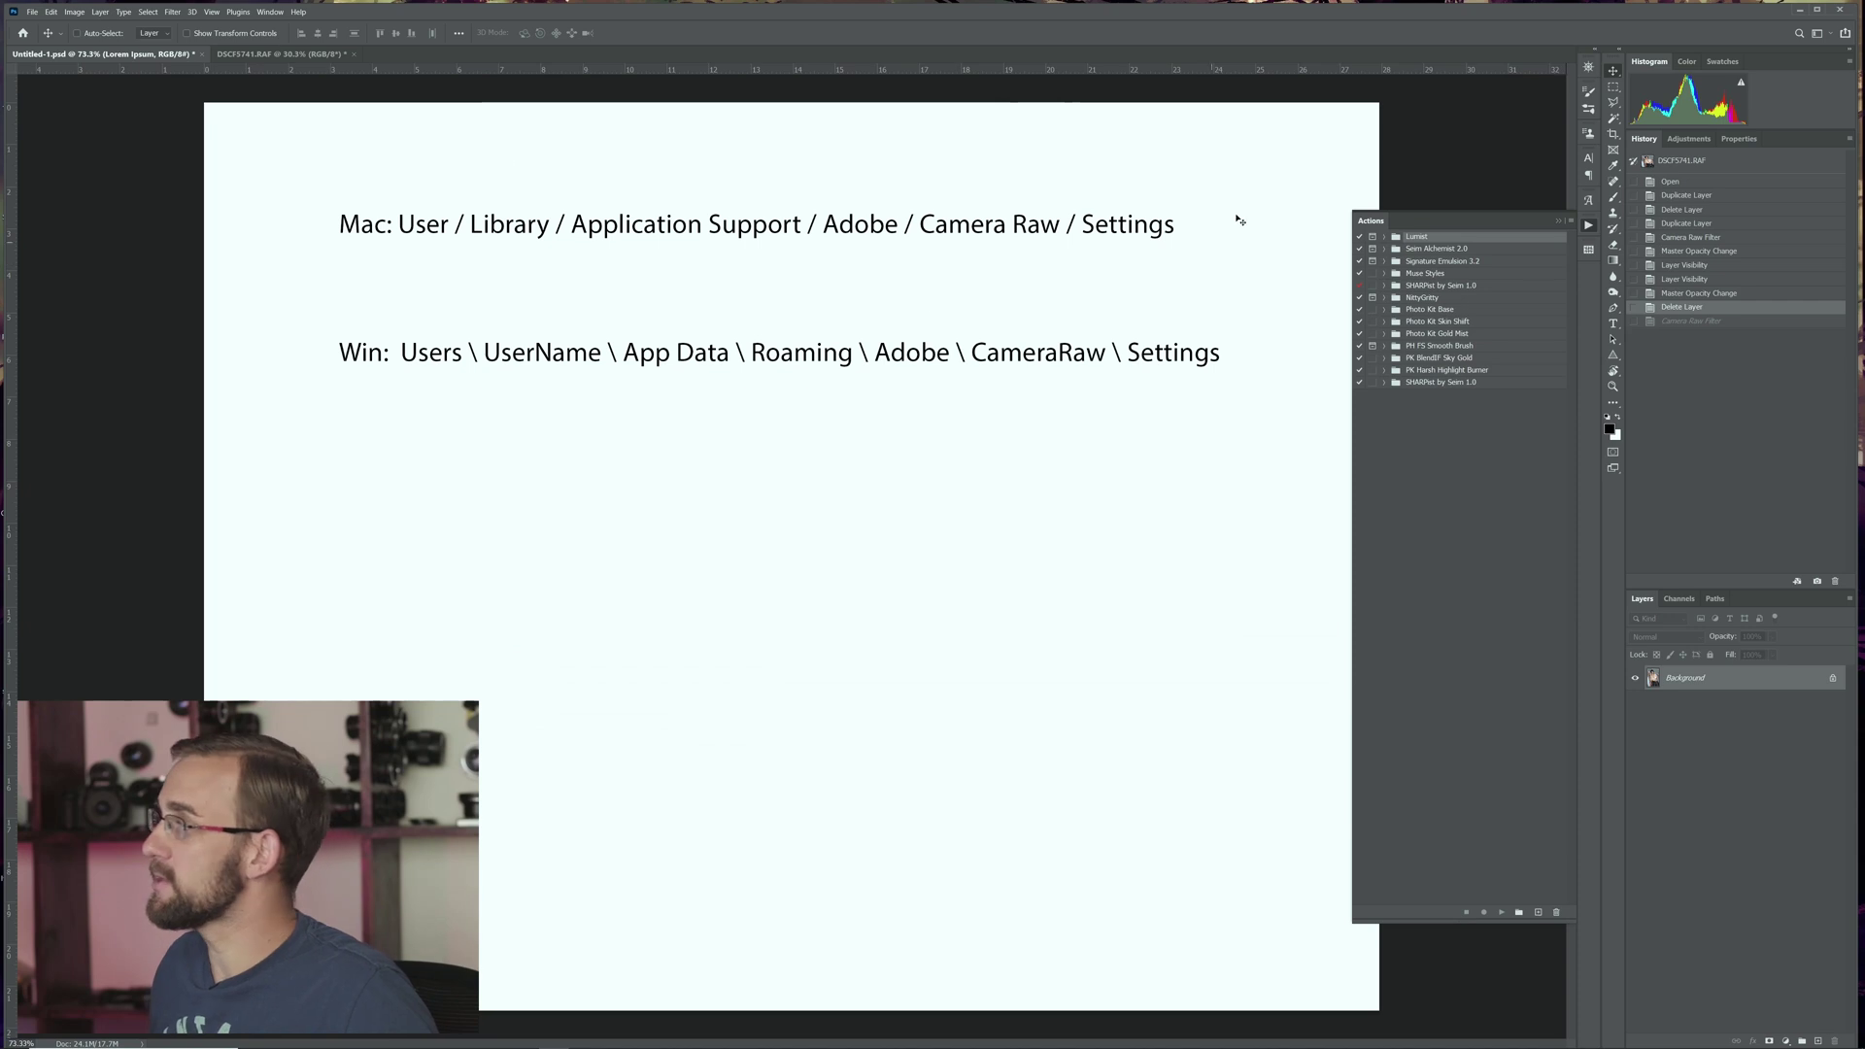
pyautogui.click(1589, 226)
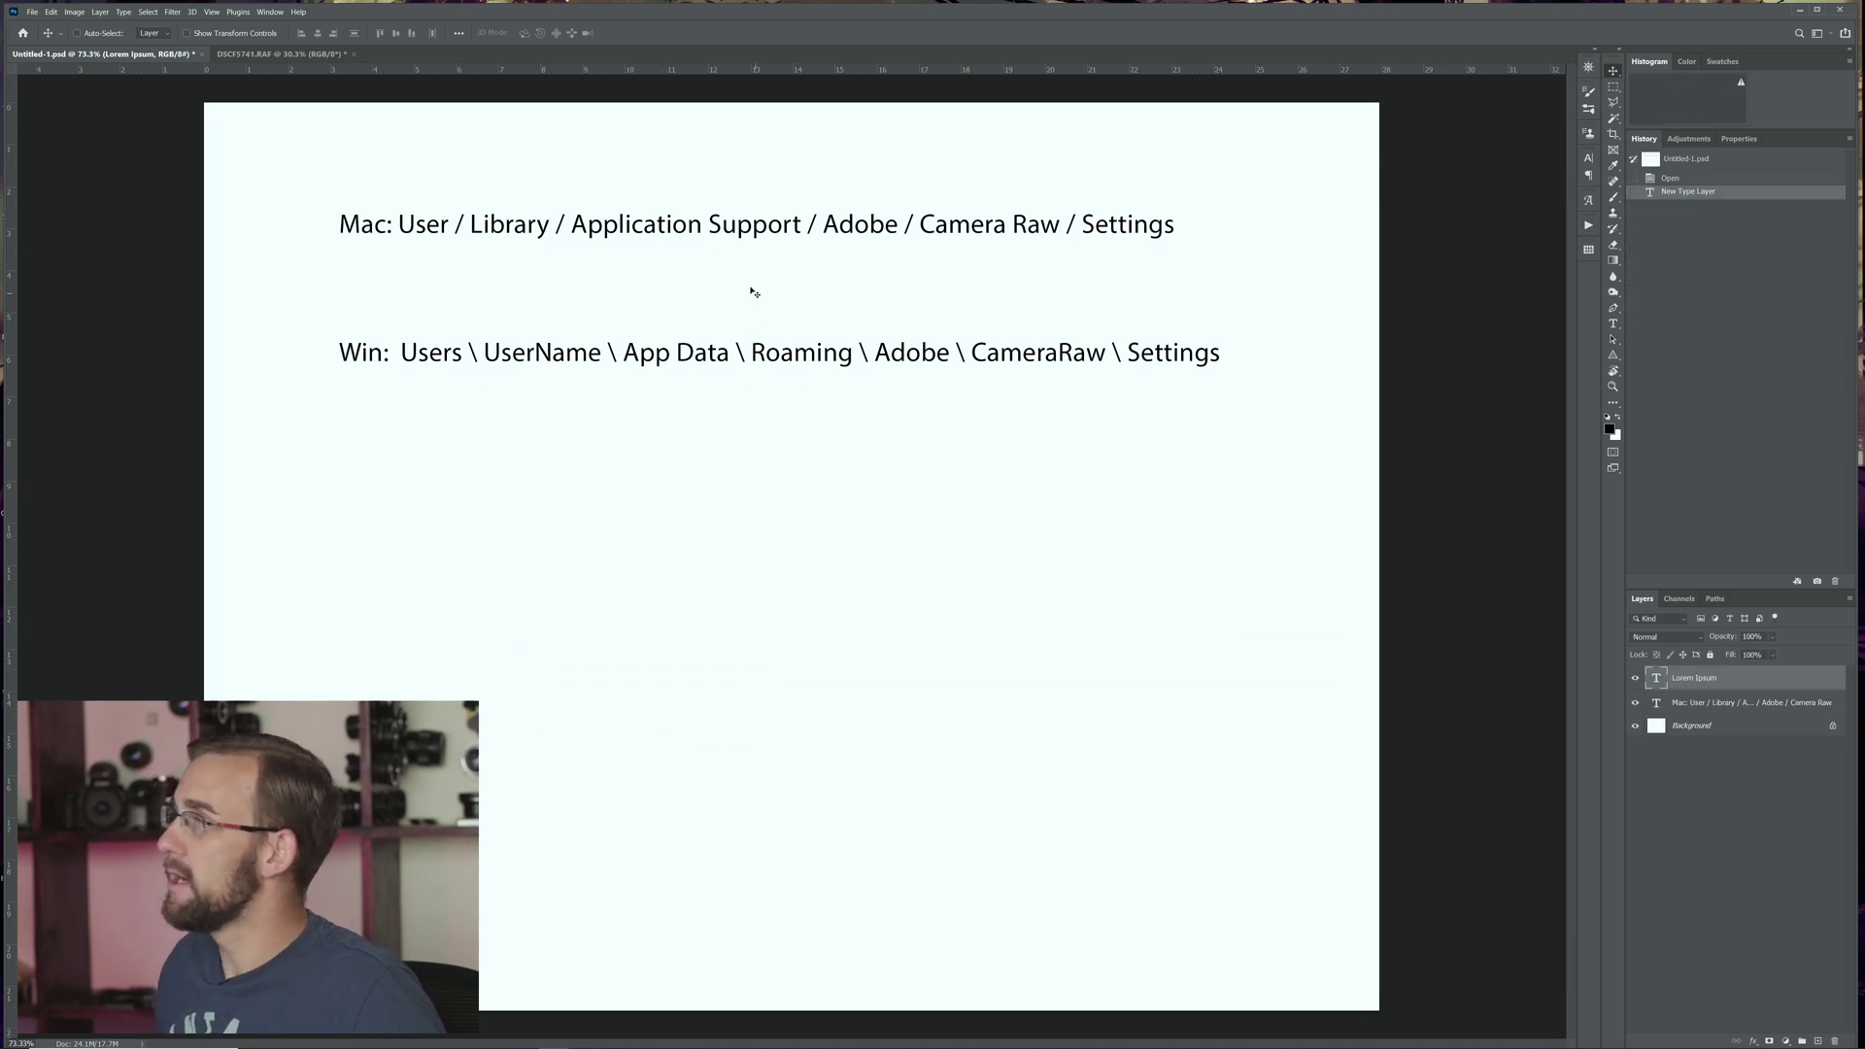
pyautogui.scroll(1, 755, 297)
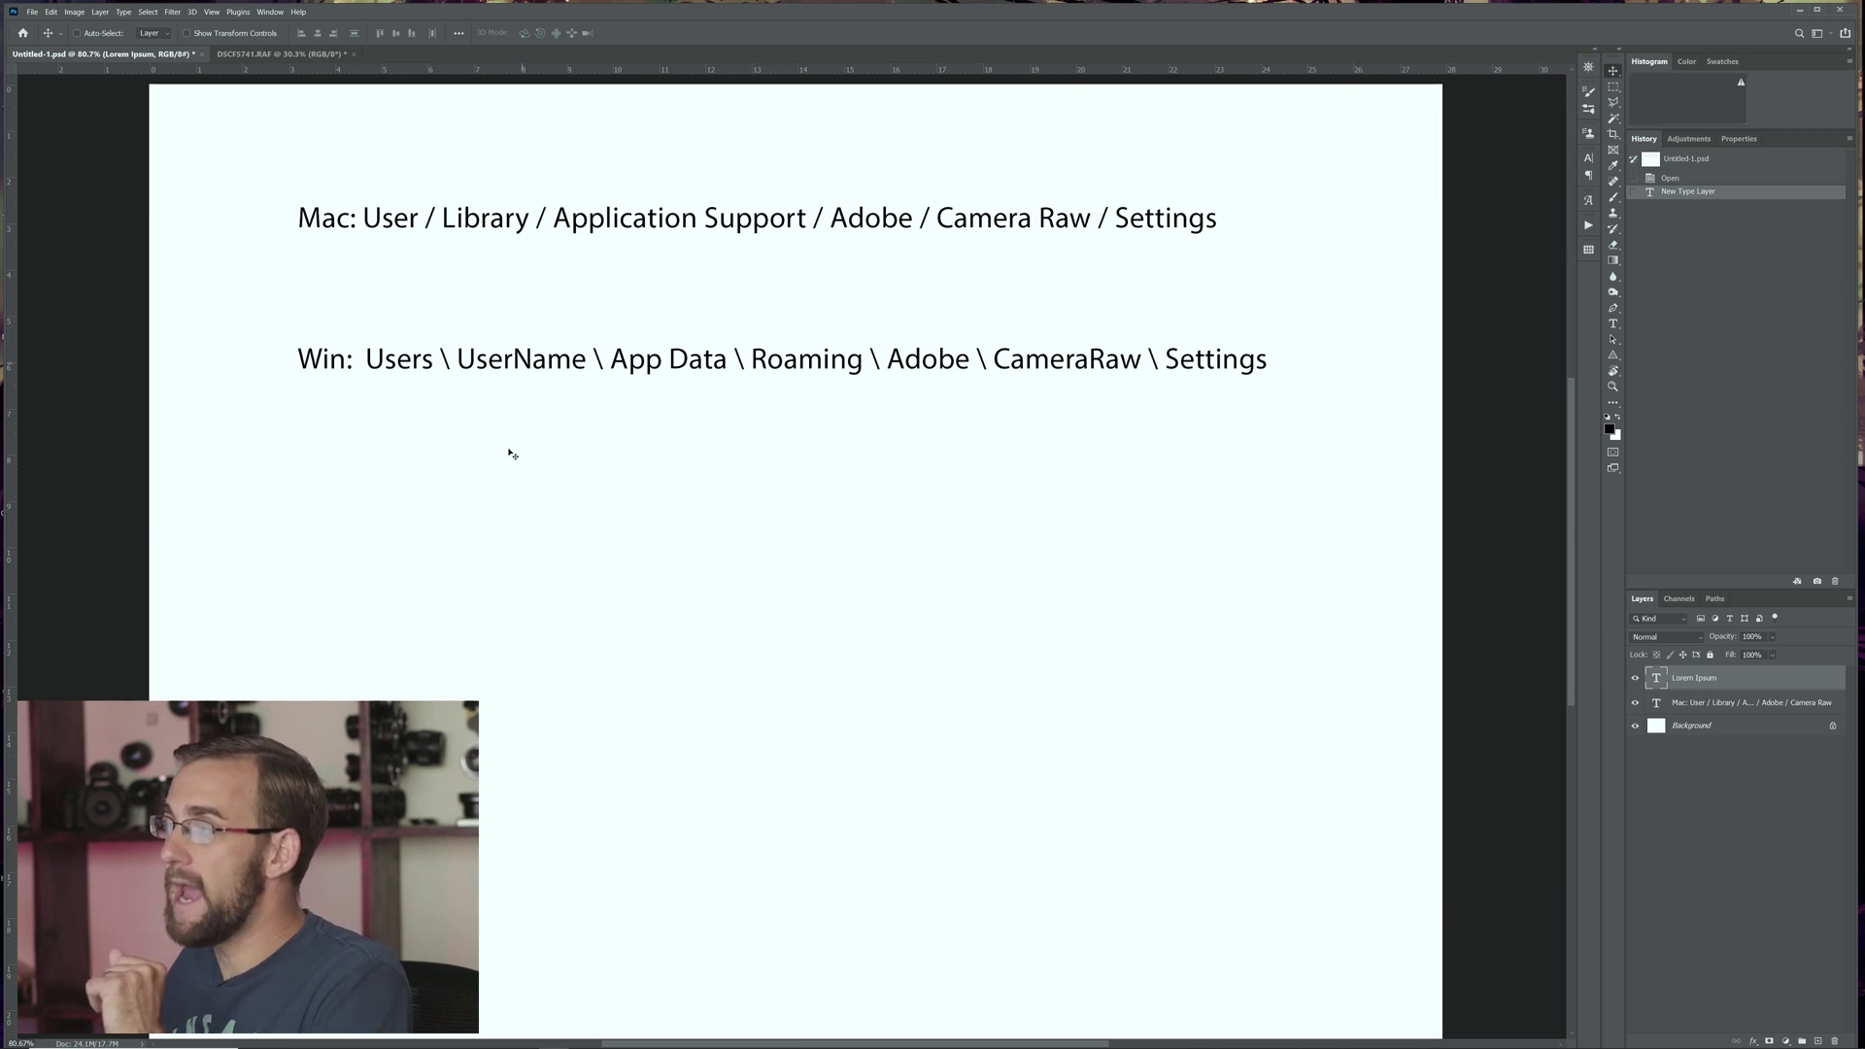
# Step: Open File Explorer, place its window below the written paths and browse to the user's own folder in Users on Local Disk (C:)
pyautogui.moveTo(324, 1045)
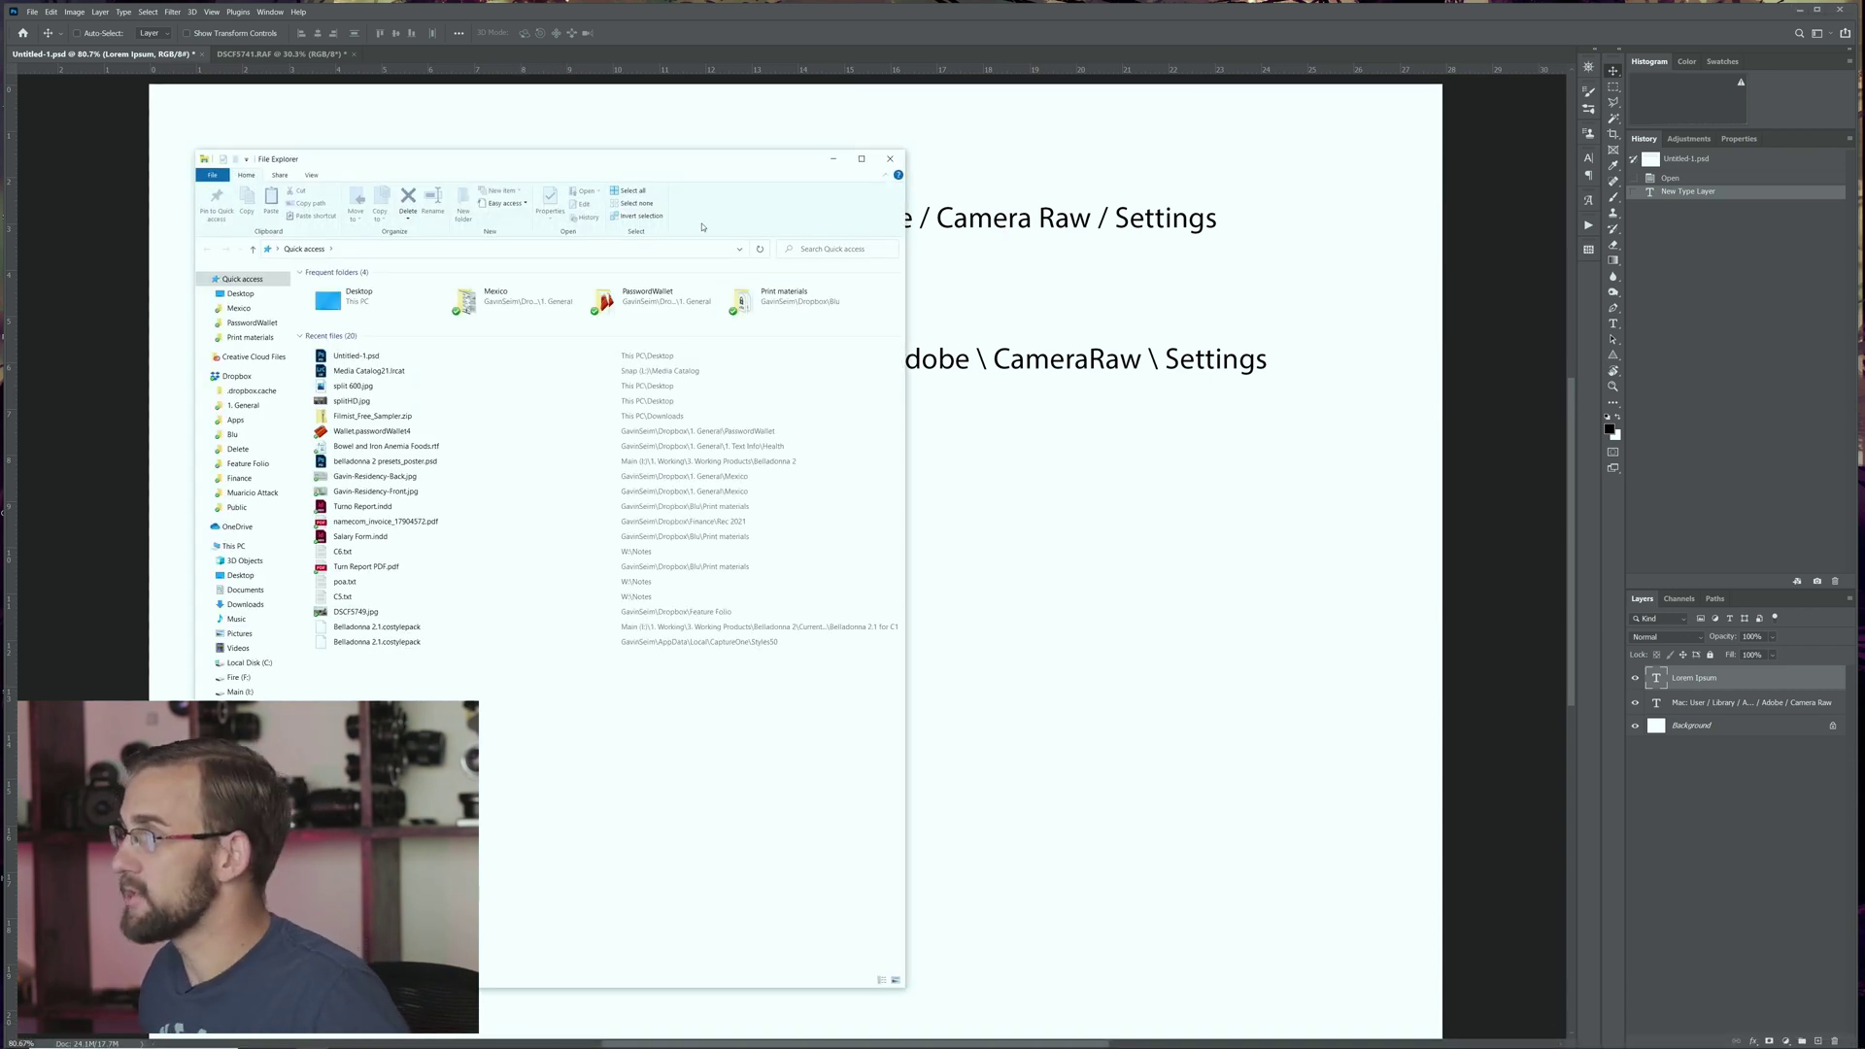
pyautogui.moveTo(670, 166); pyautogui.dragTo(930, 402)
pyautogui.click(509, 898)
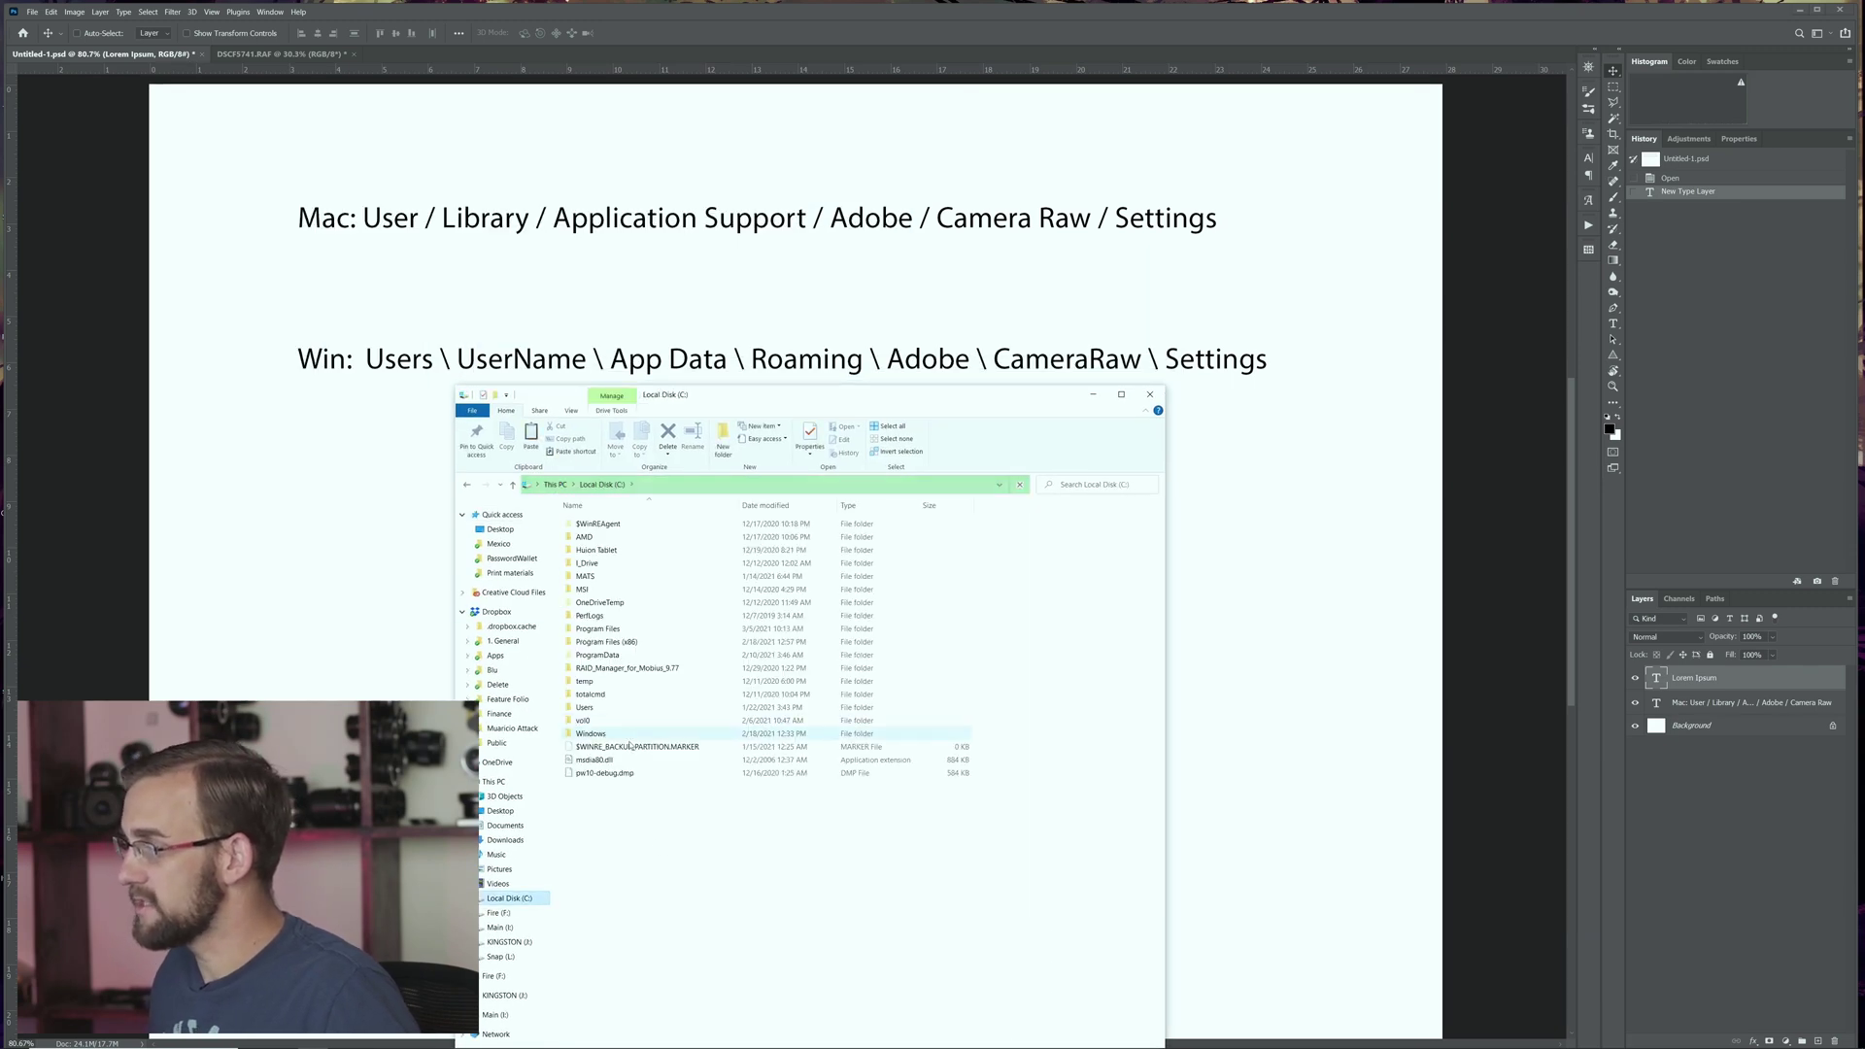
pyautogui.doubleClick(585, 707)
pyautogui.doubleClick(620, 552)
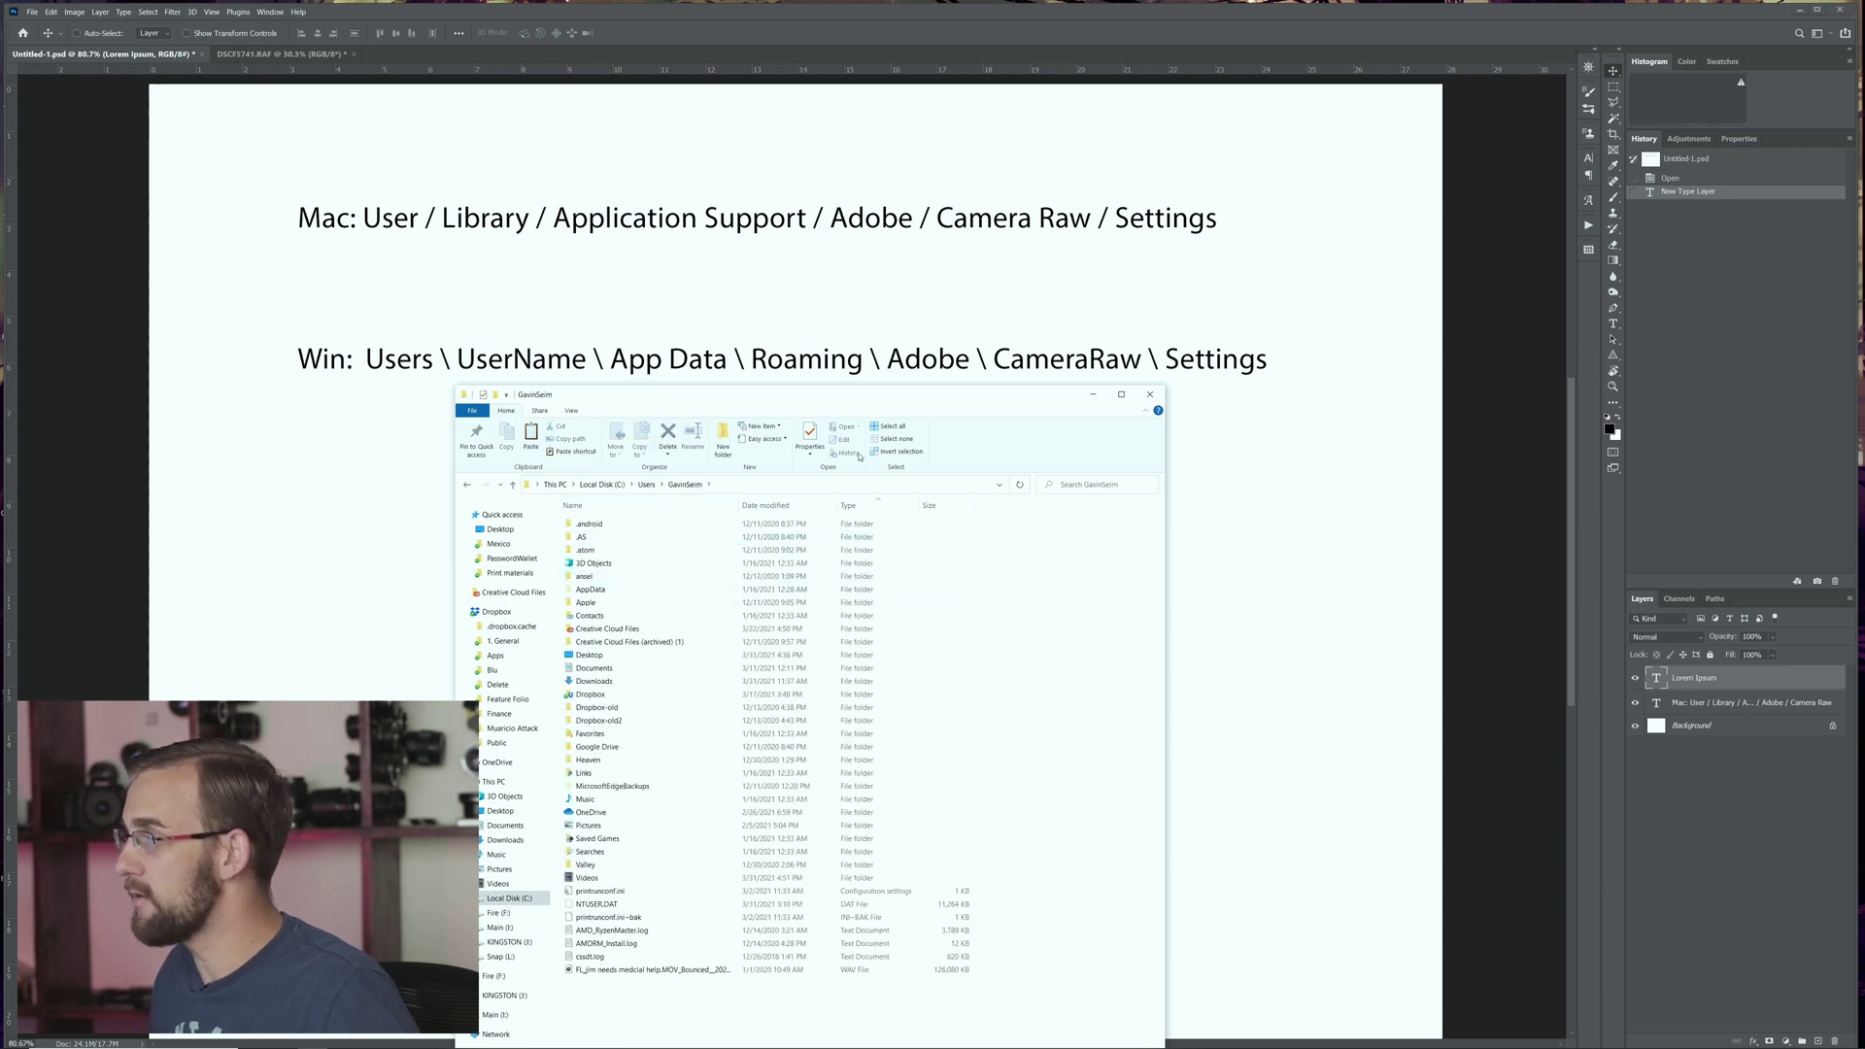
# Step: Turn off the display of hidden items in the user's folder and turn it back on
pyautogui.click(572, 410)
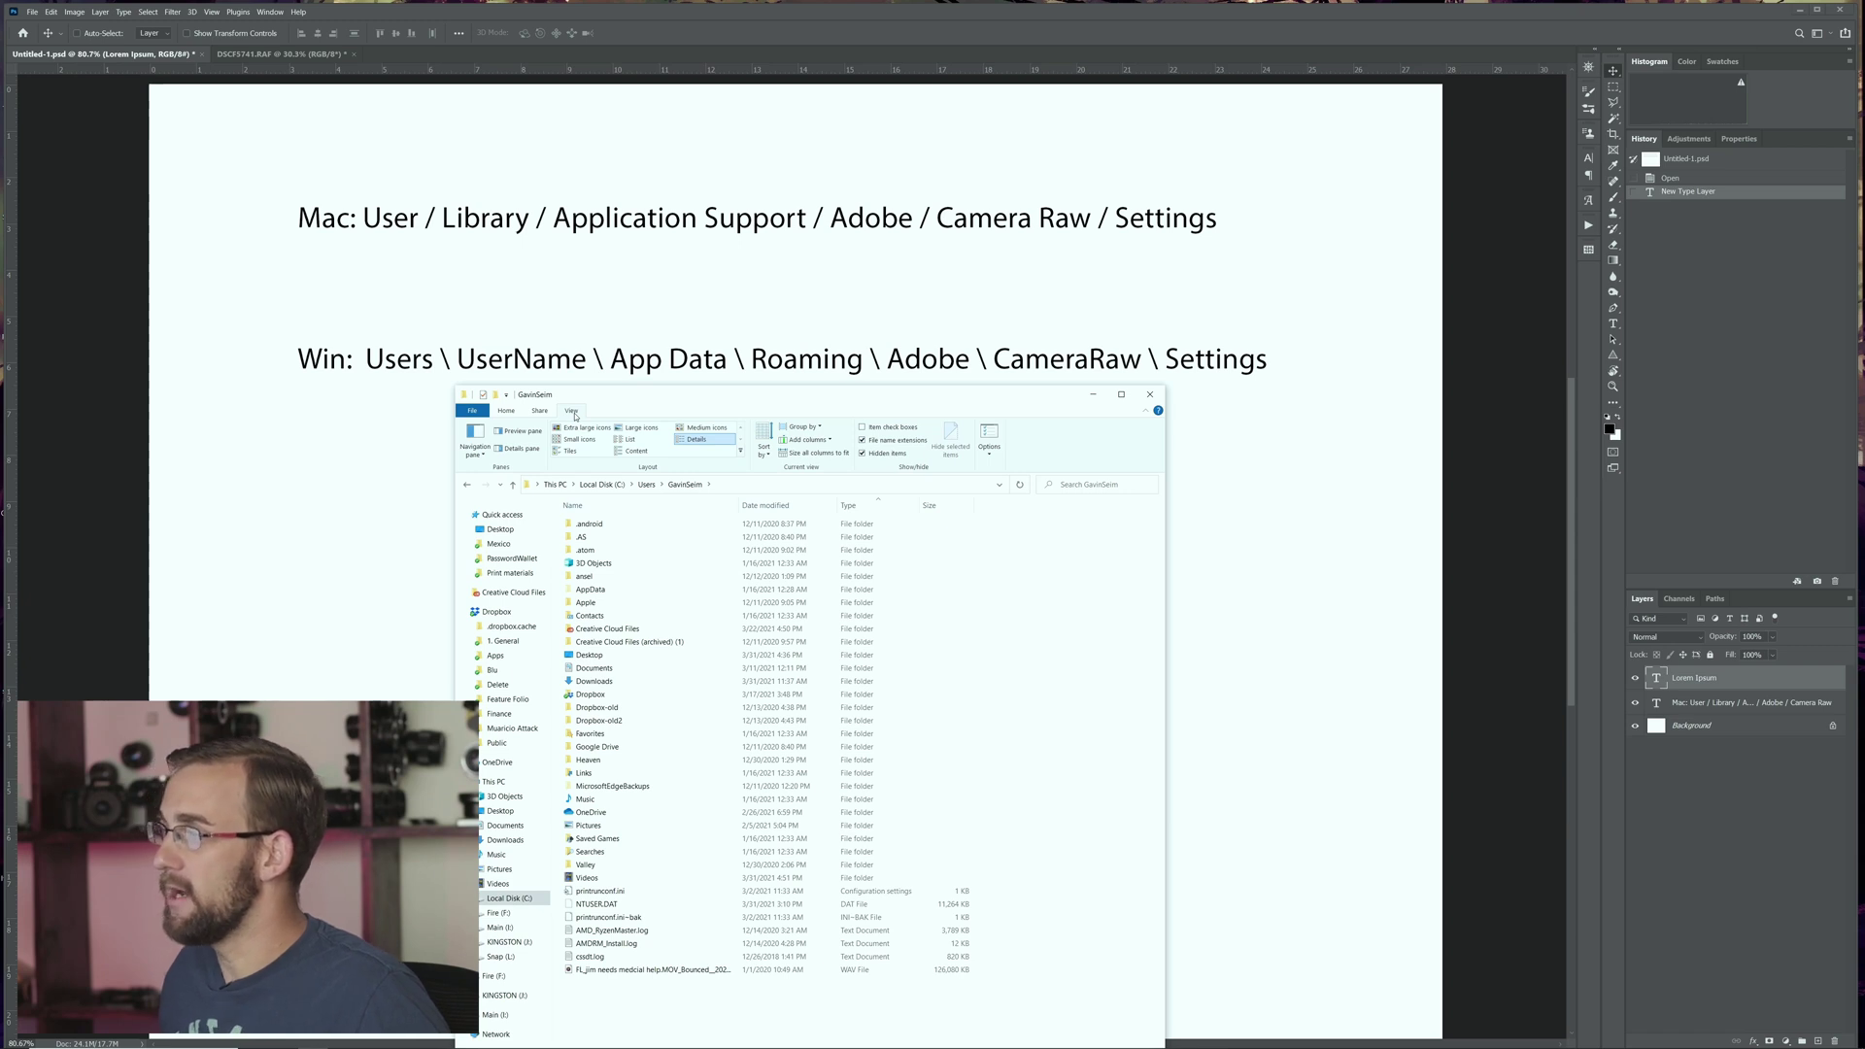
pyautogui.click(878, 455)
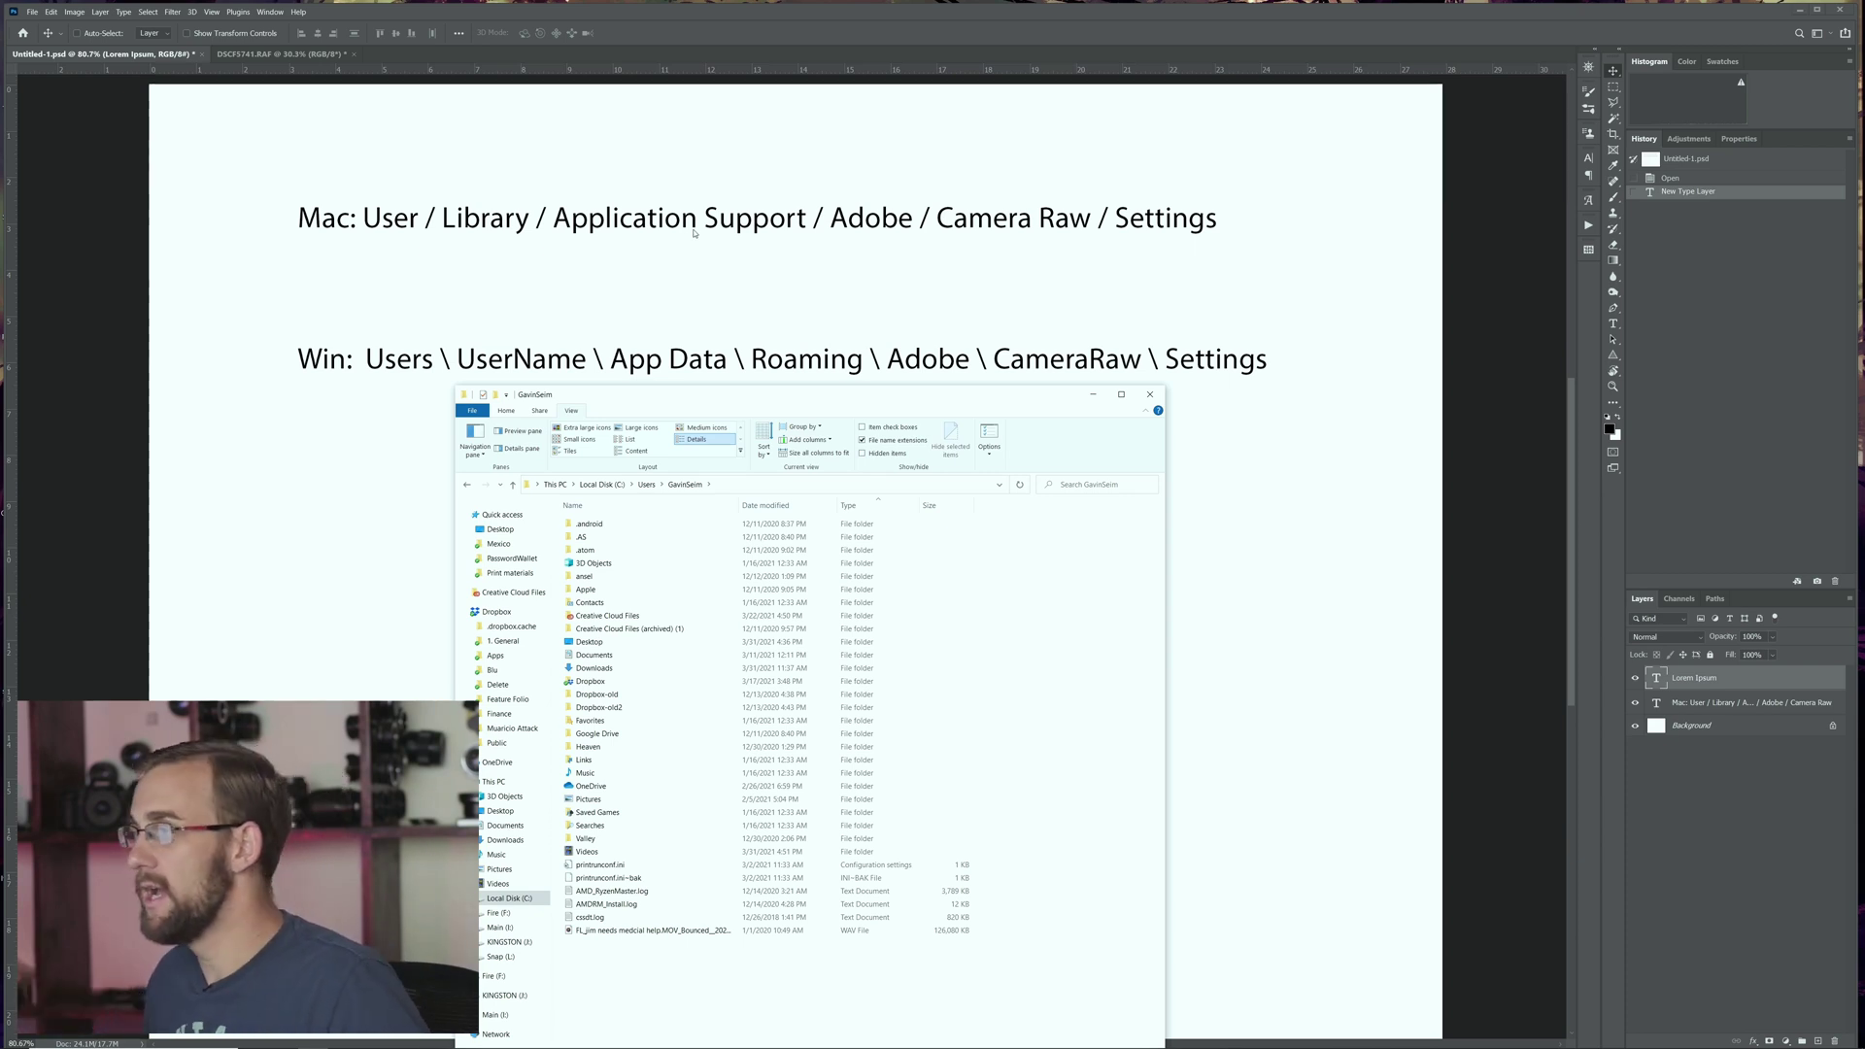
pyautogui.click(862, 453)
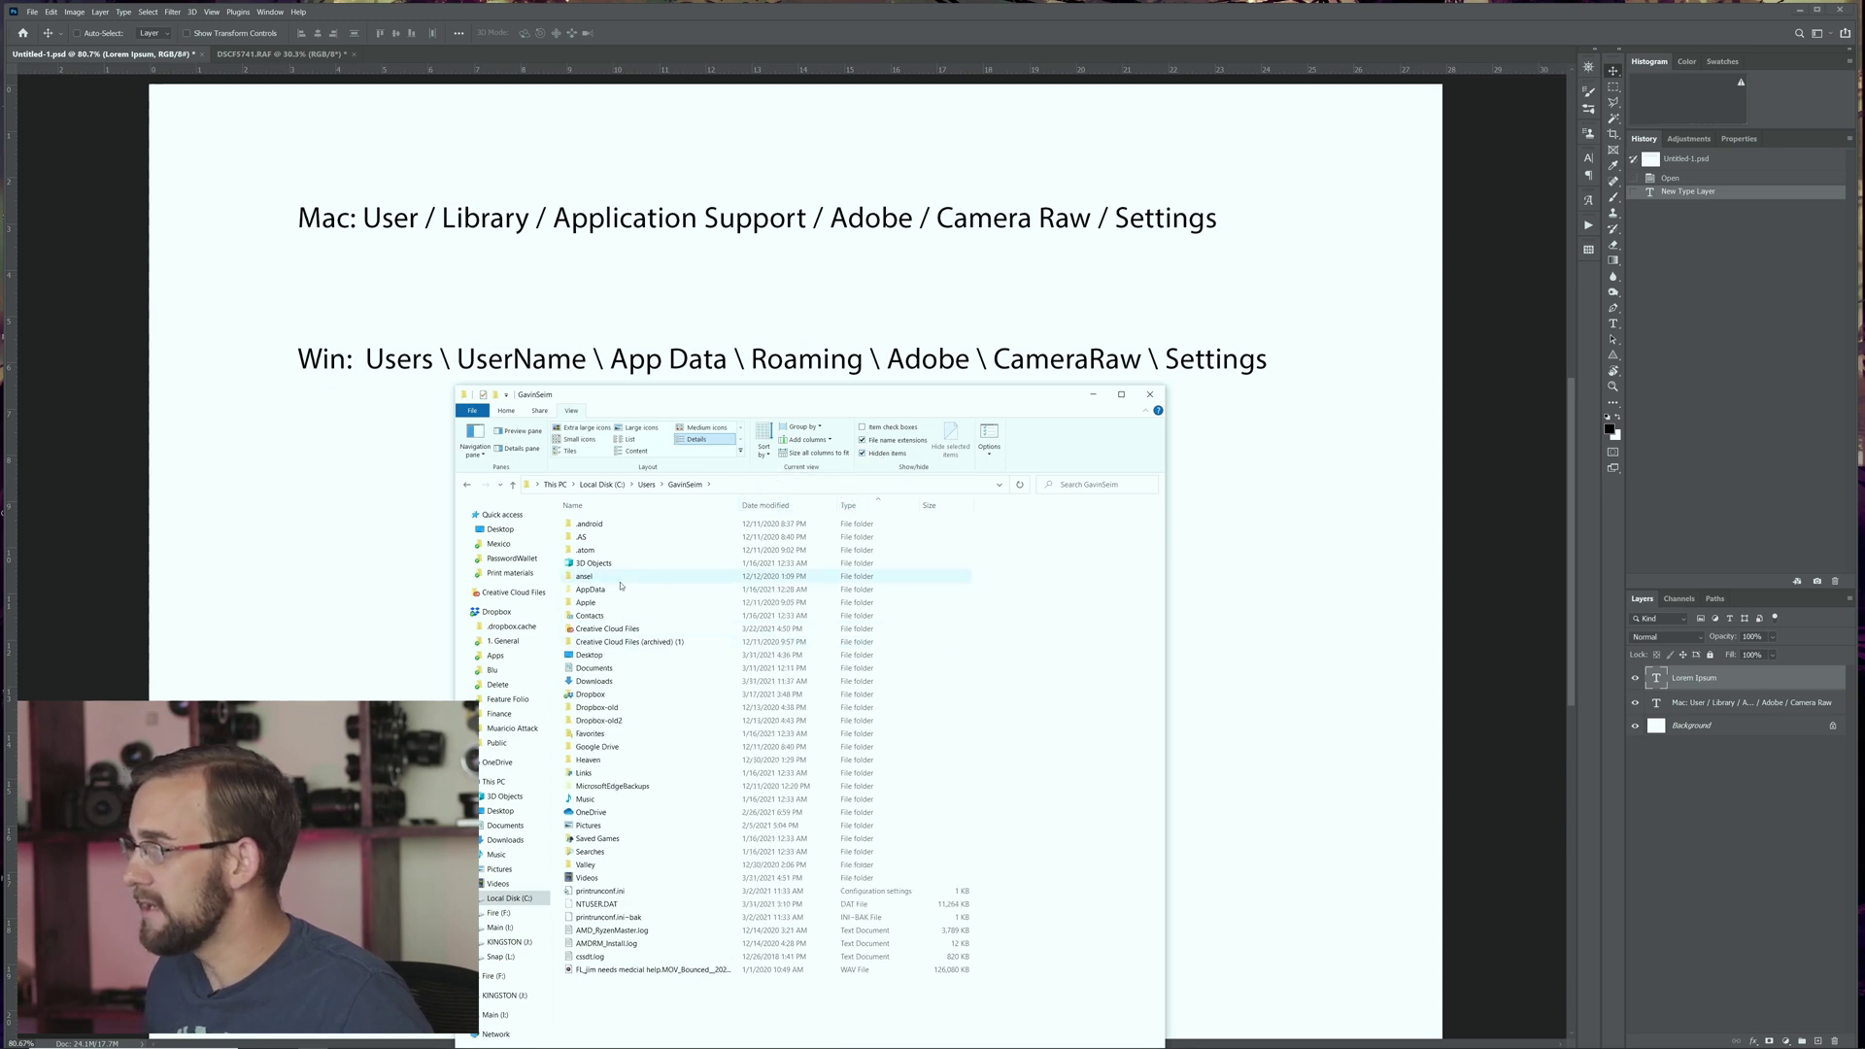
# Step: Browse from the user's folder through AppData, Roaming, Adobe and CameraRaw to the Settings folder
pyautogui.doubleClick(593, 589)
pyautogui.doubleClick(619, 551)
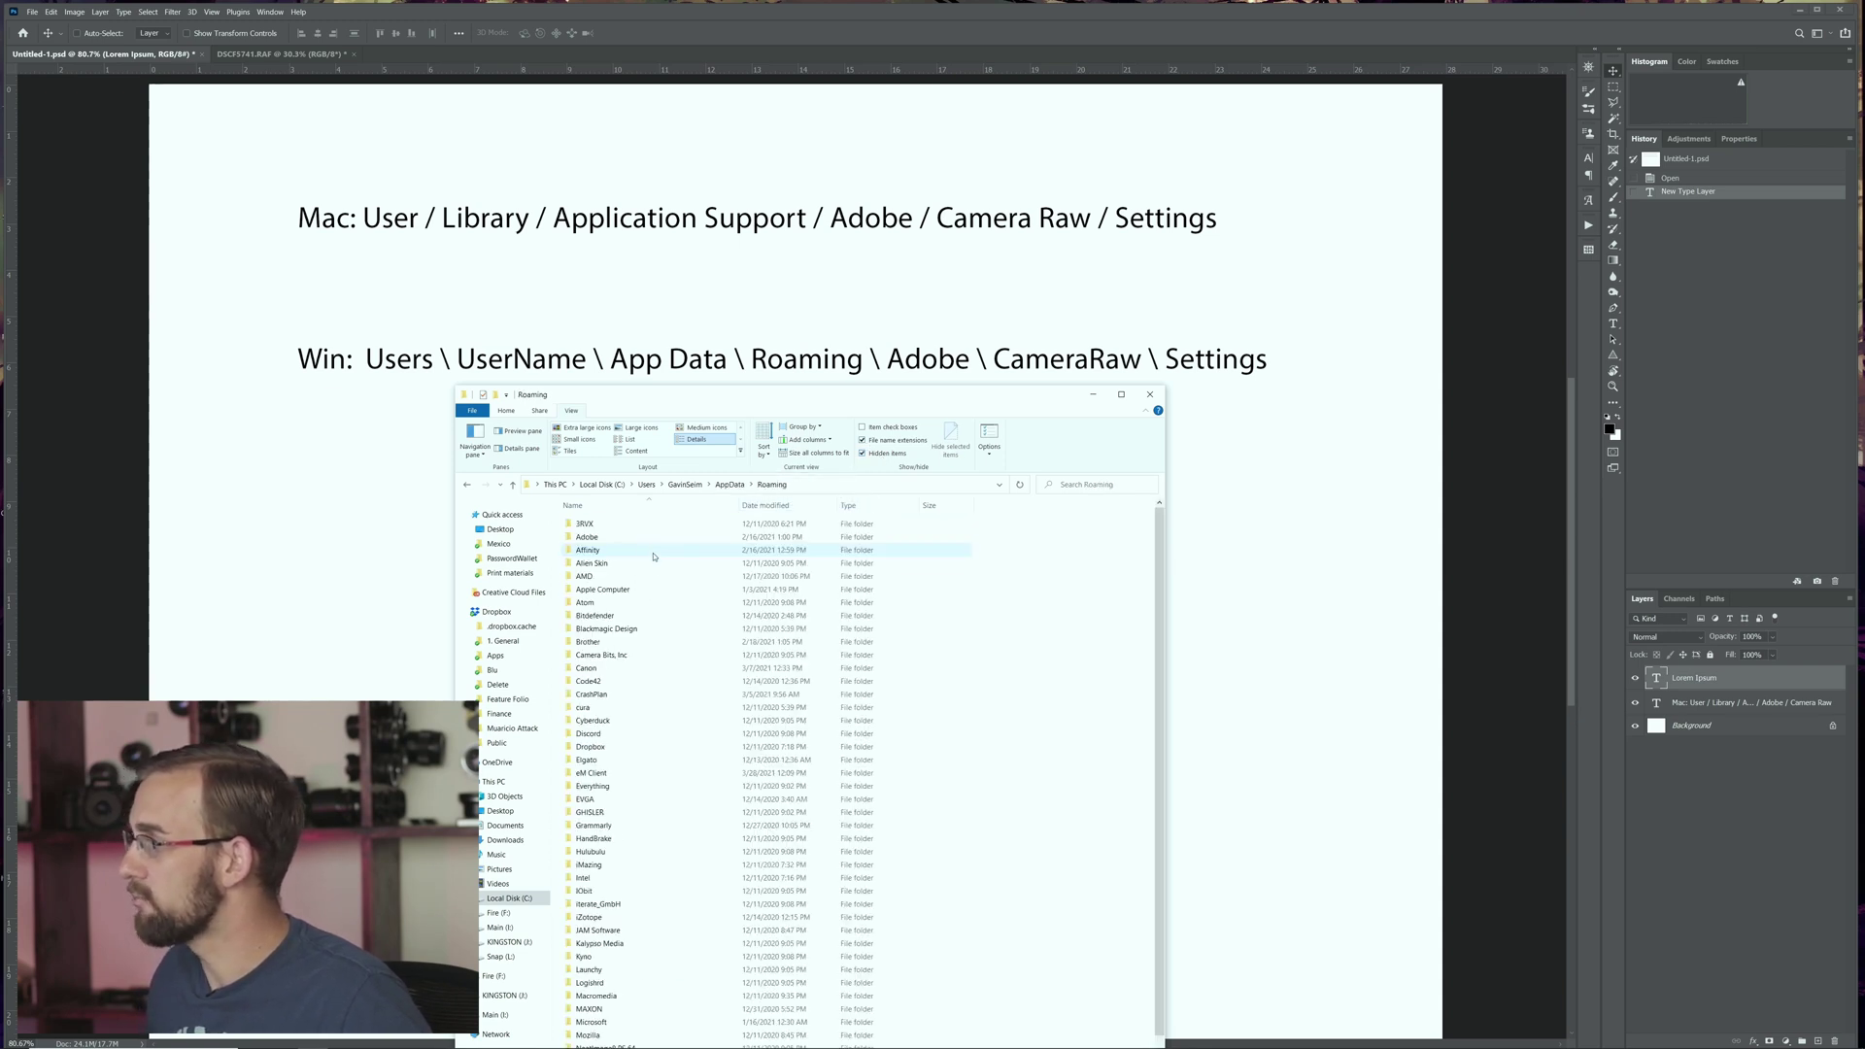
pyautogui.doubleClick(602, 542)
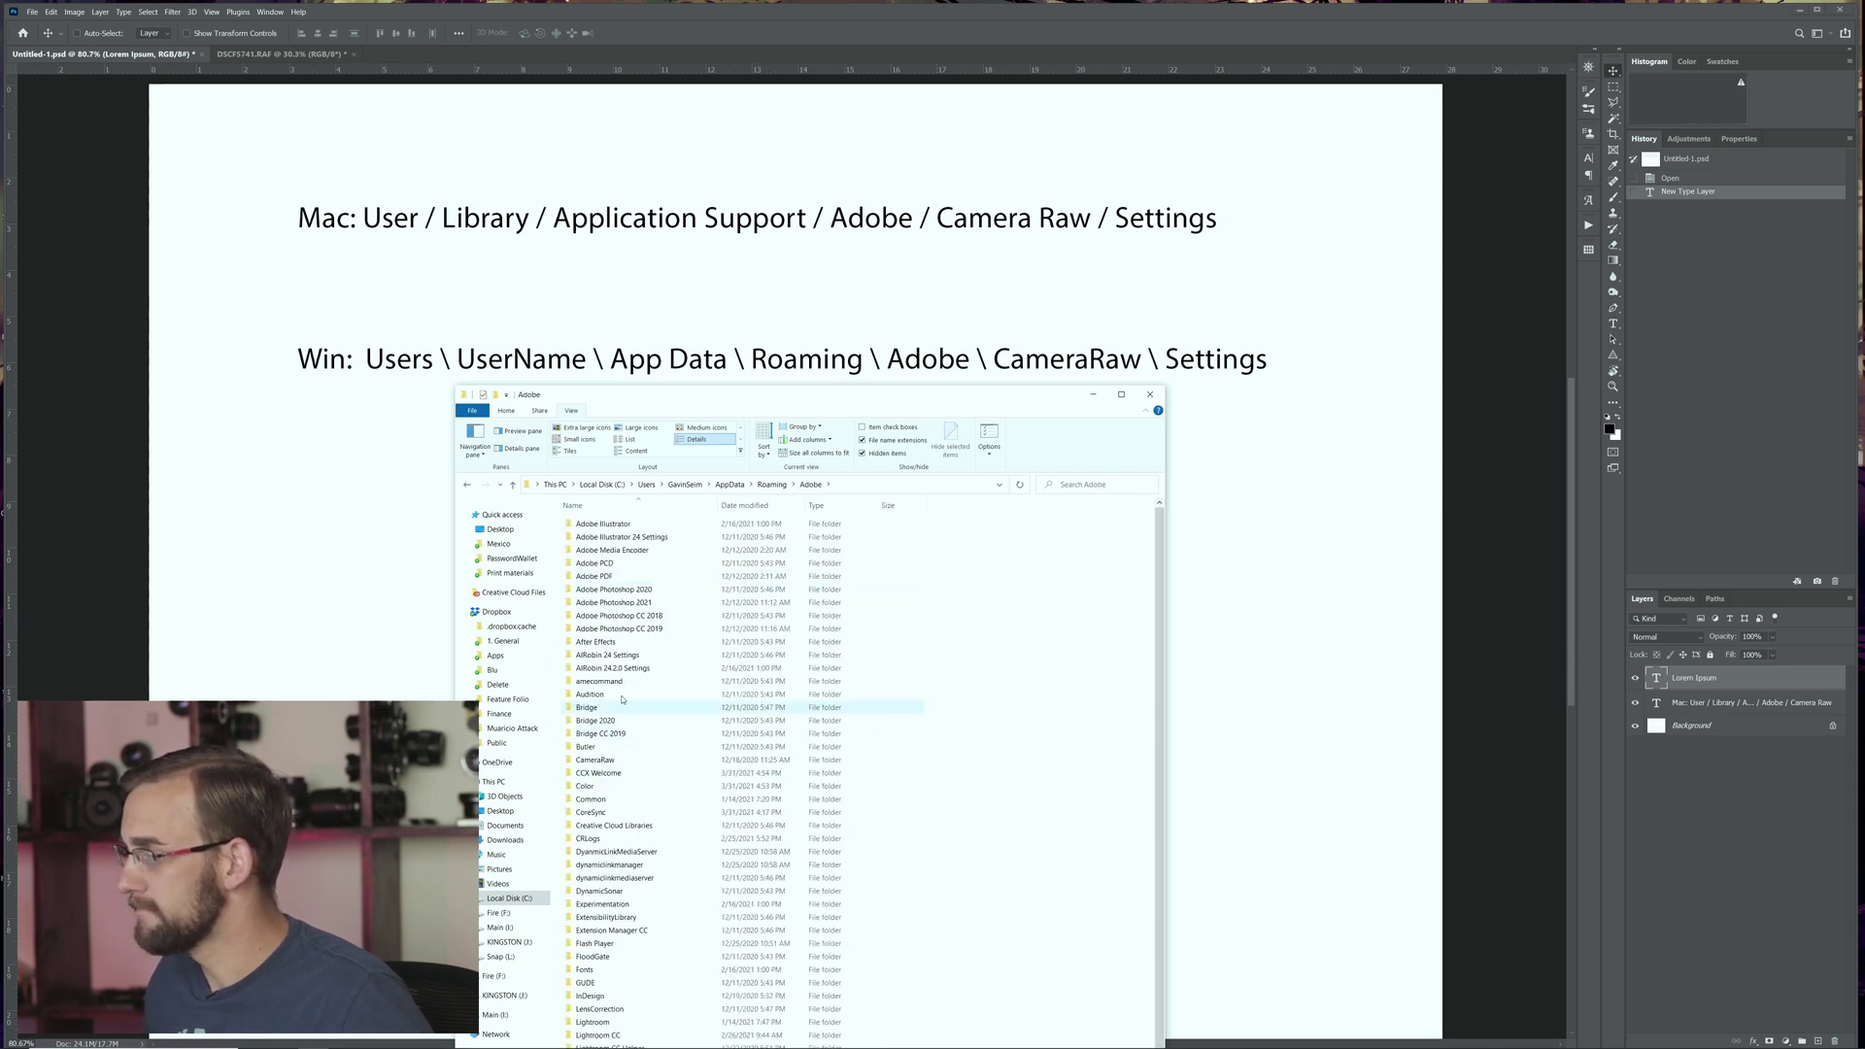
pyautogui.doubleClick(594, 760)
pyautogui.doubleClick(590, 668)
# Step: Minimize Photoshop and position the Settings folder window over the desktop, leaving room beside it for another window
pyautogui.moveTo(641, 395); pyautogui.dragTo(1038, 92)
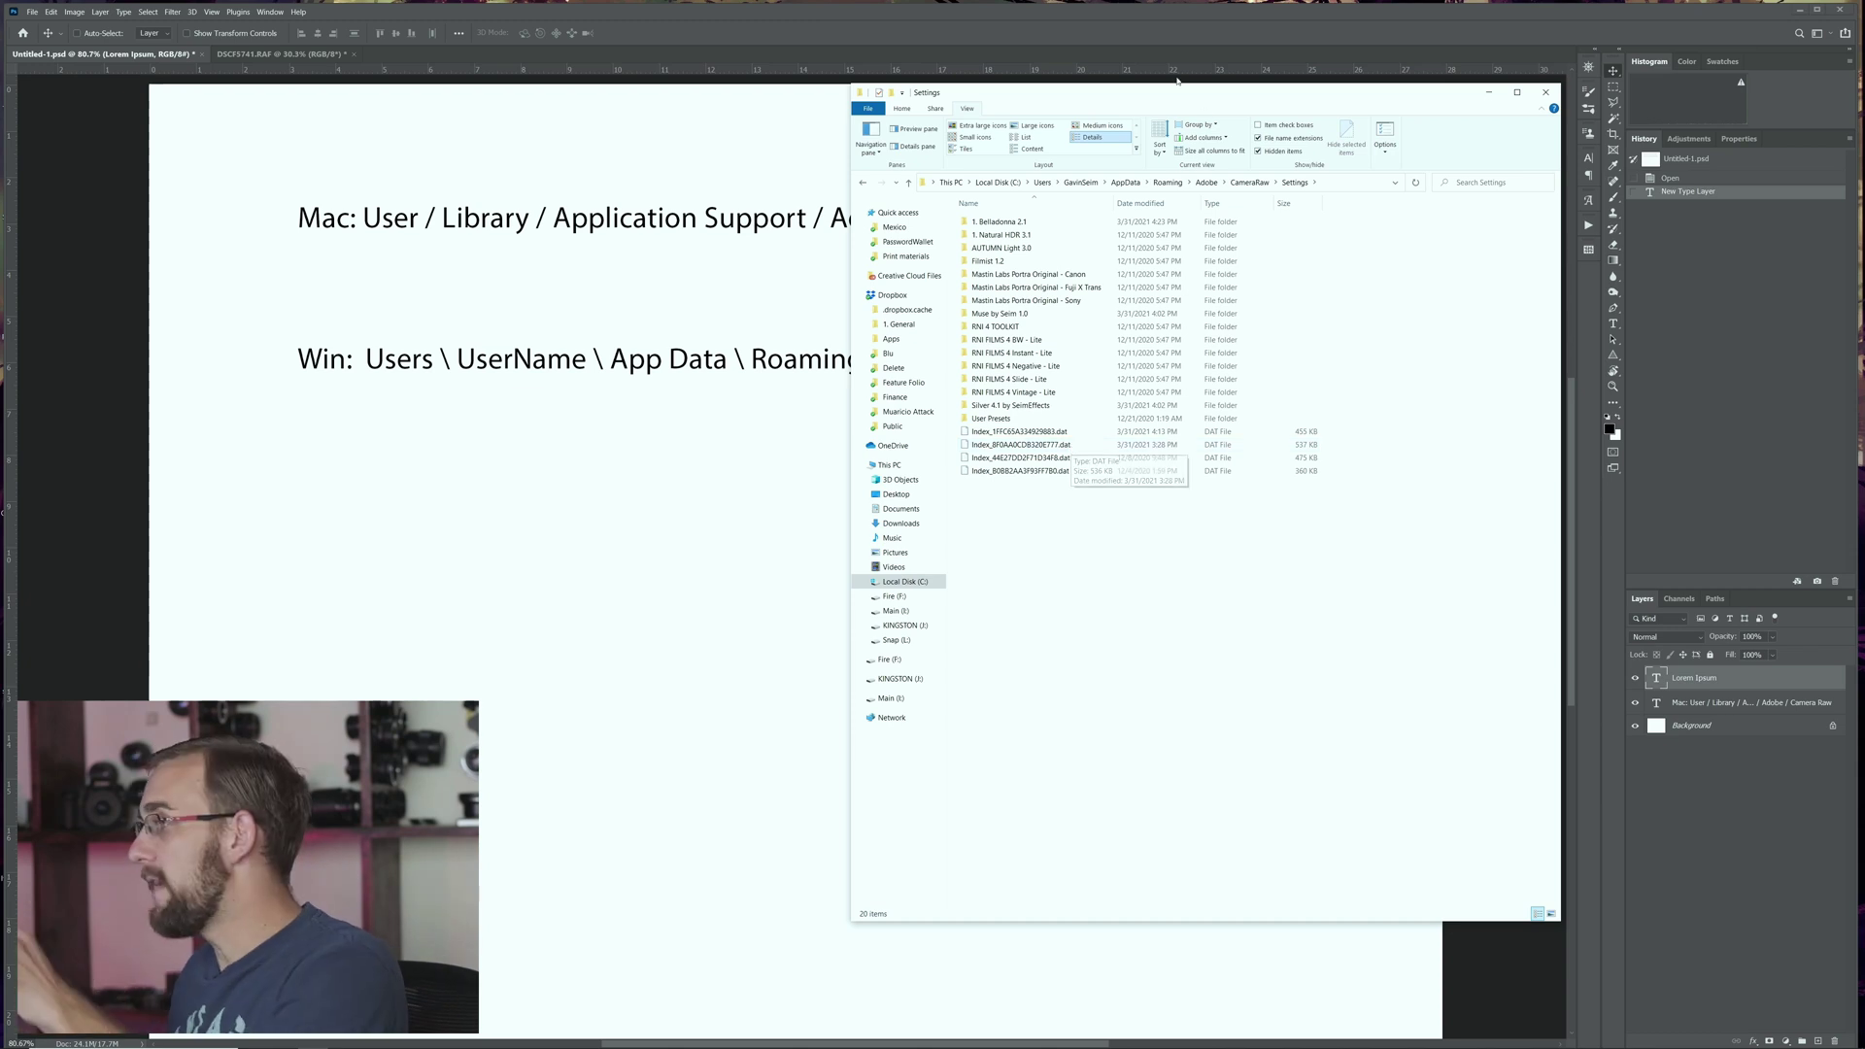
pyautogui.click(1805, 9)
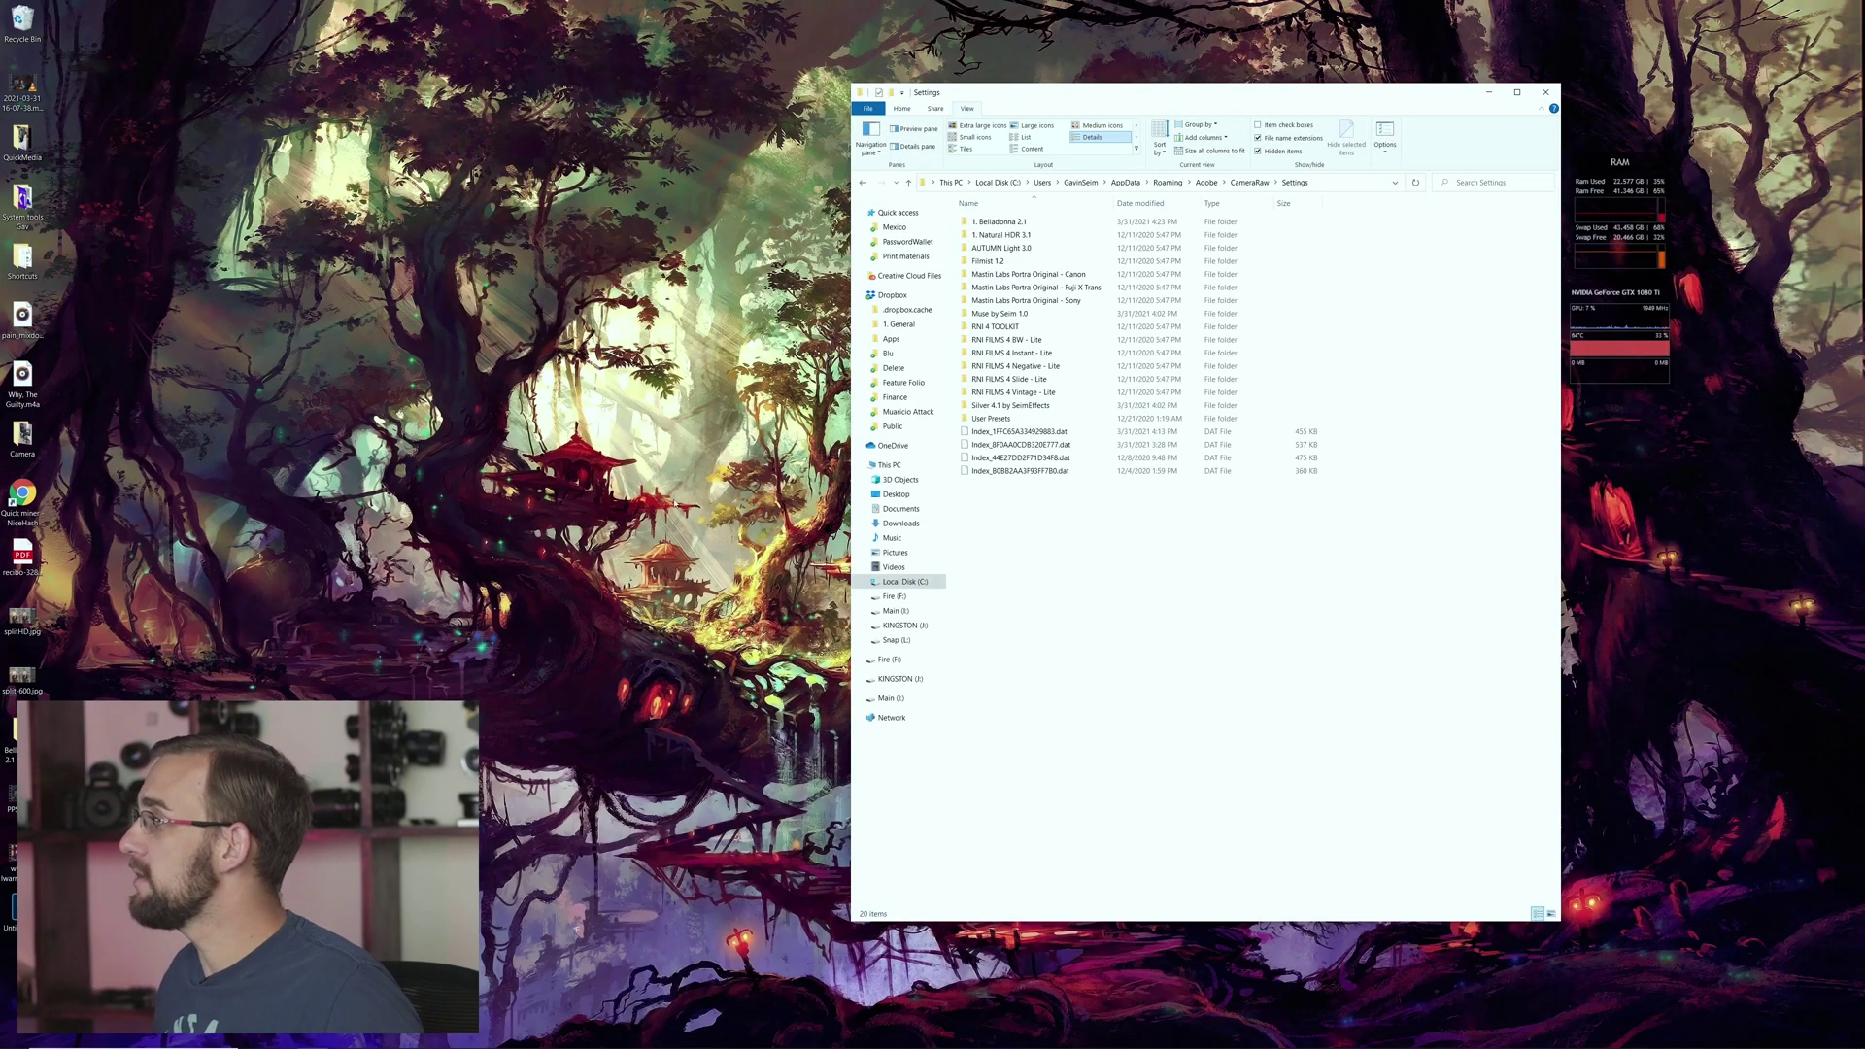
pyautogui.moveTo(1120, 97); pyautogui.dragTo(1185, 128)
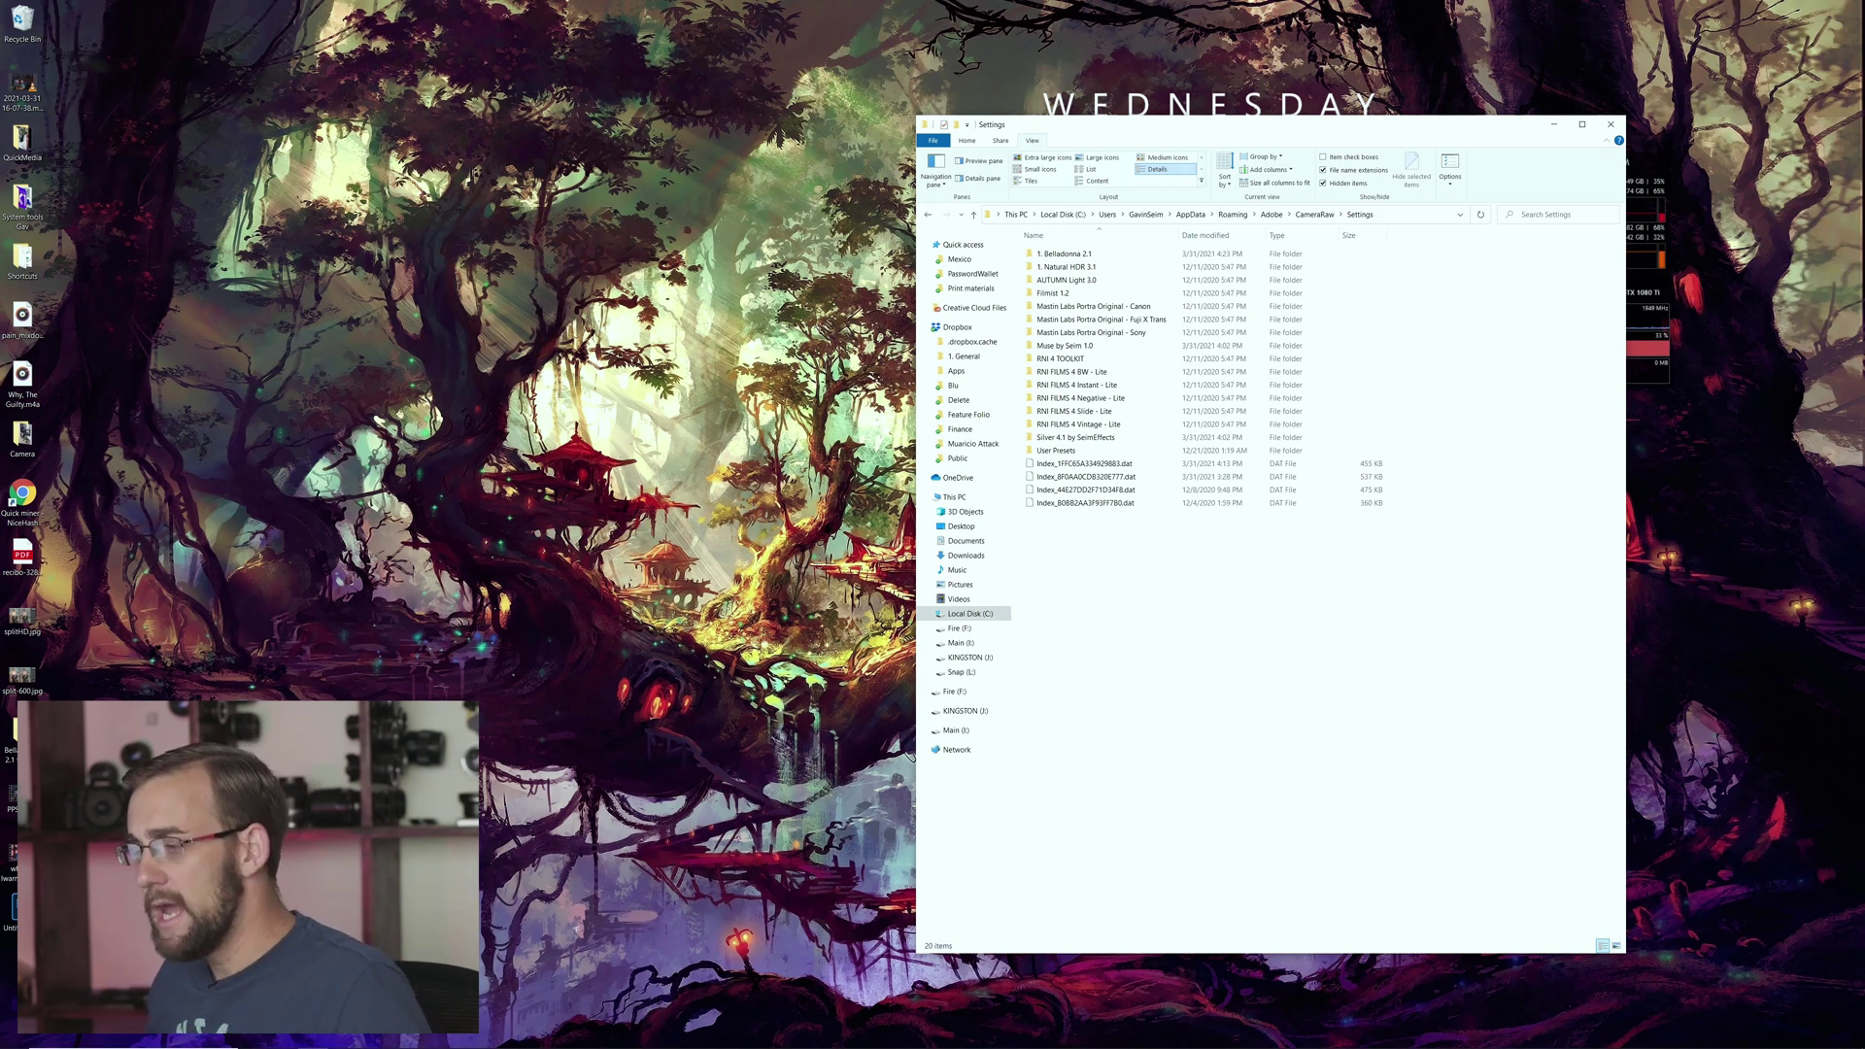
# Step: Open the Belladonna 2.1 for LR-PS-RAW folder from the desktop, place it beside the Settings window and browse to Presets for LR-PS-Raw
pyautogui.doubleClick(9, 748)
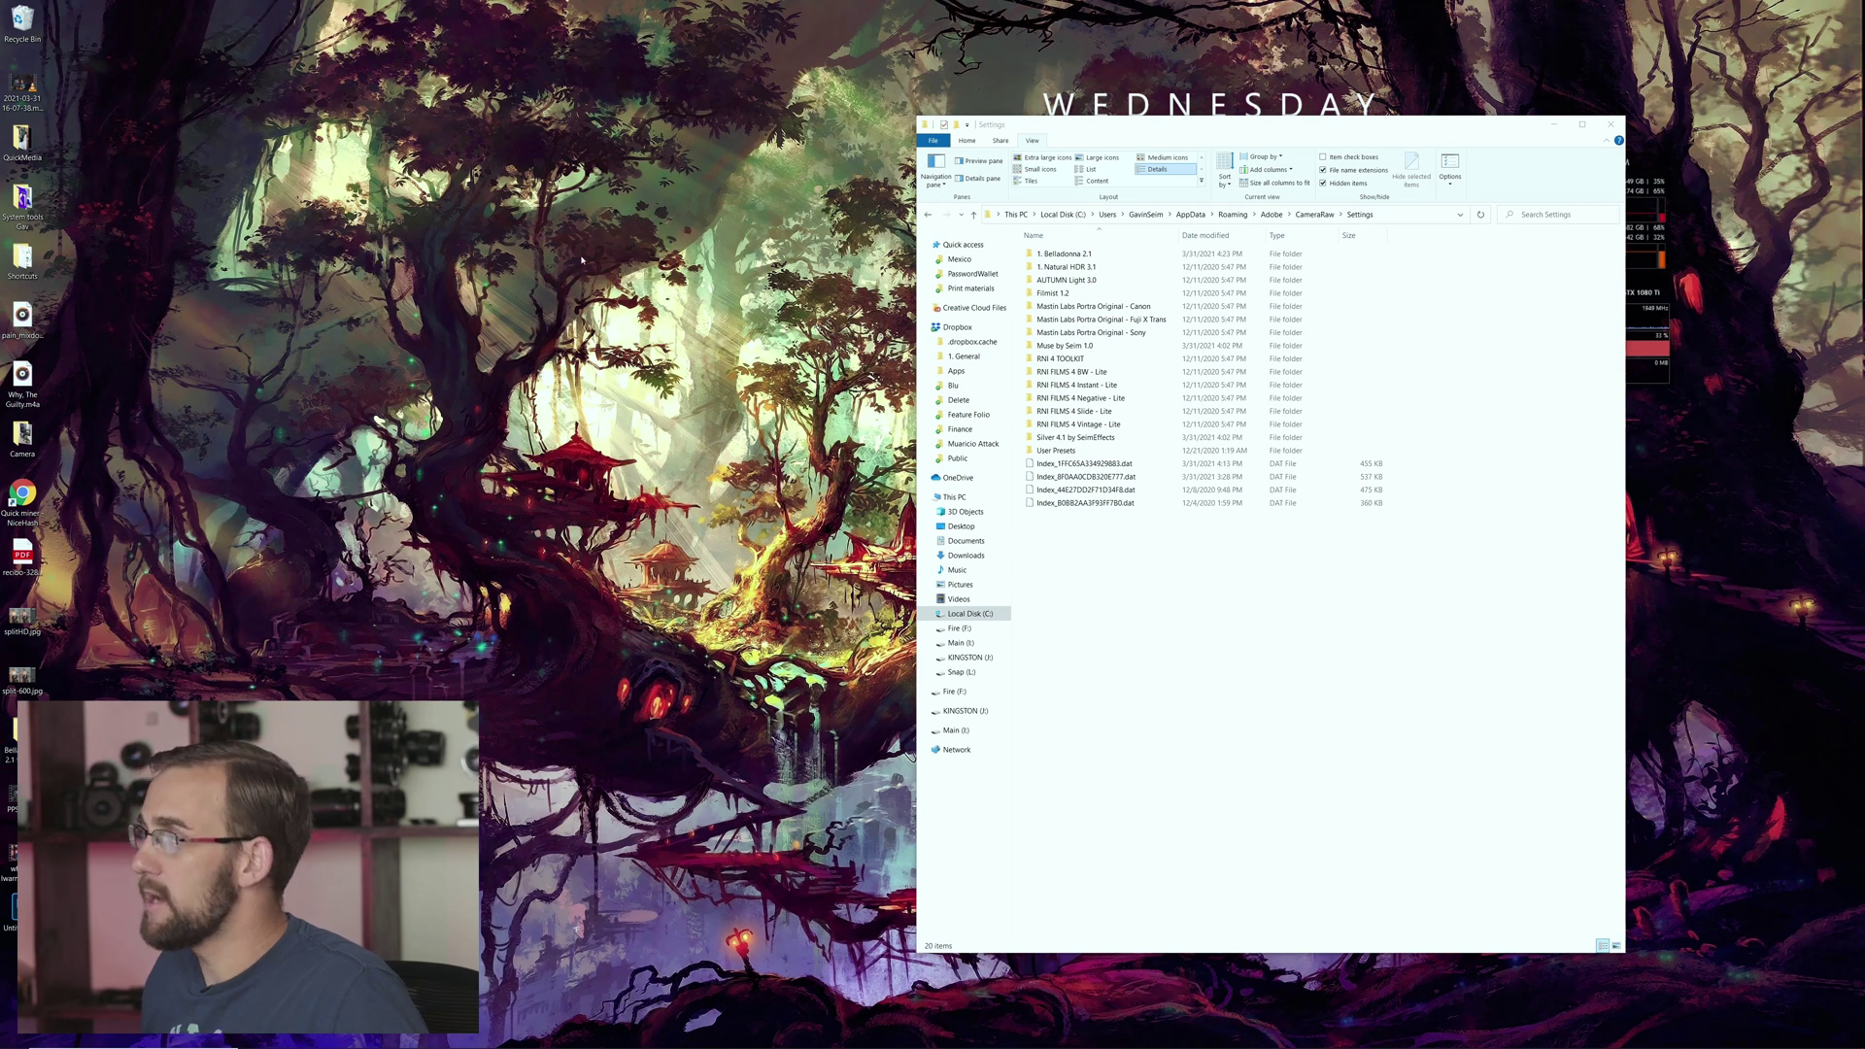
pyautogui.moveTo(1117, 133); pyautogui.dragTo(348, 169)
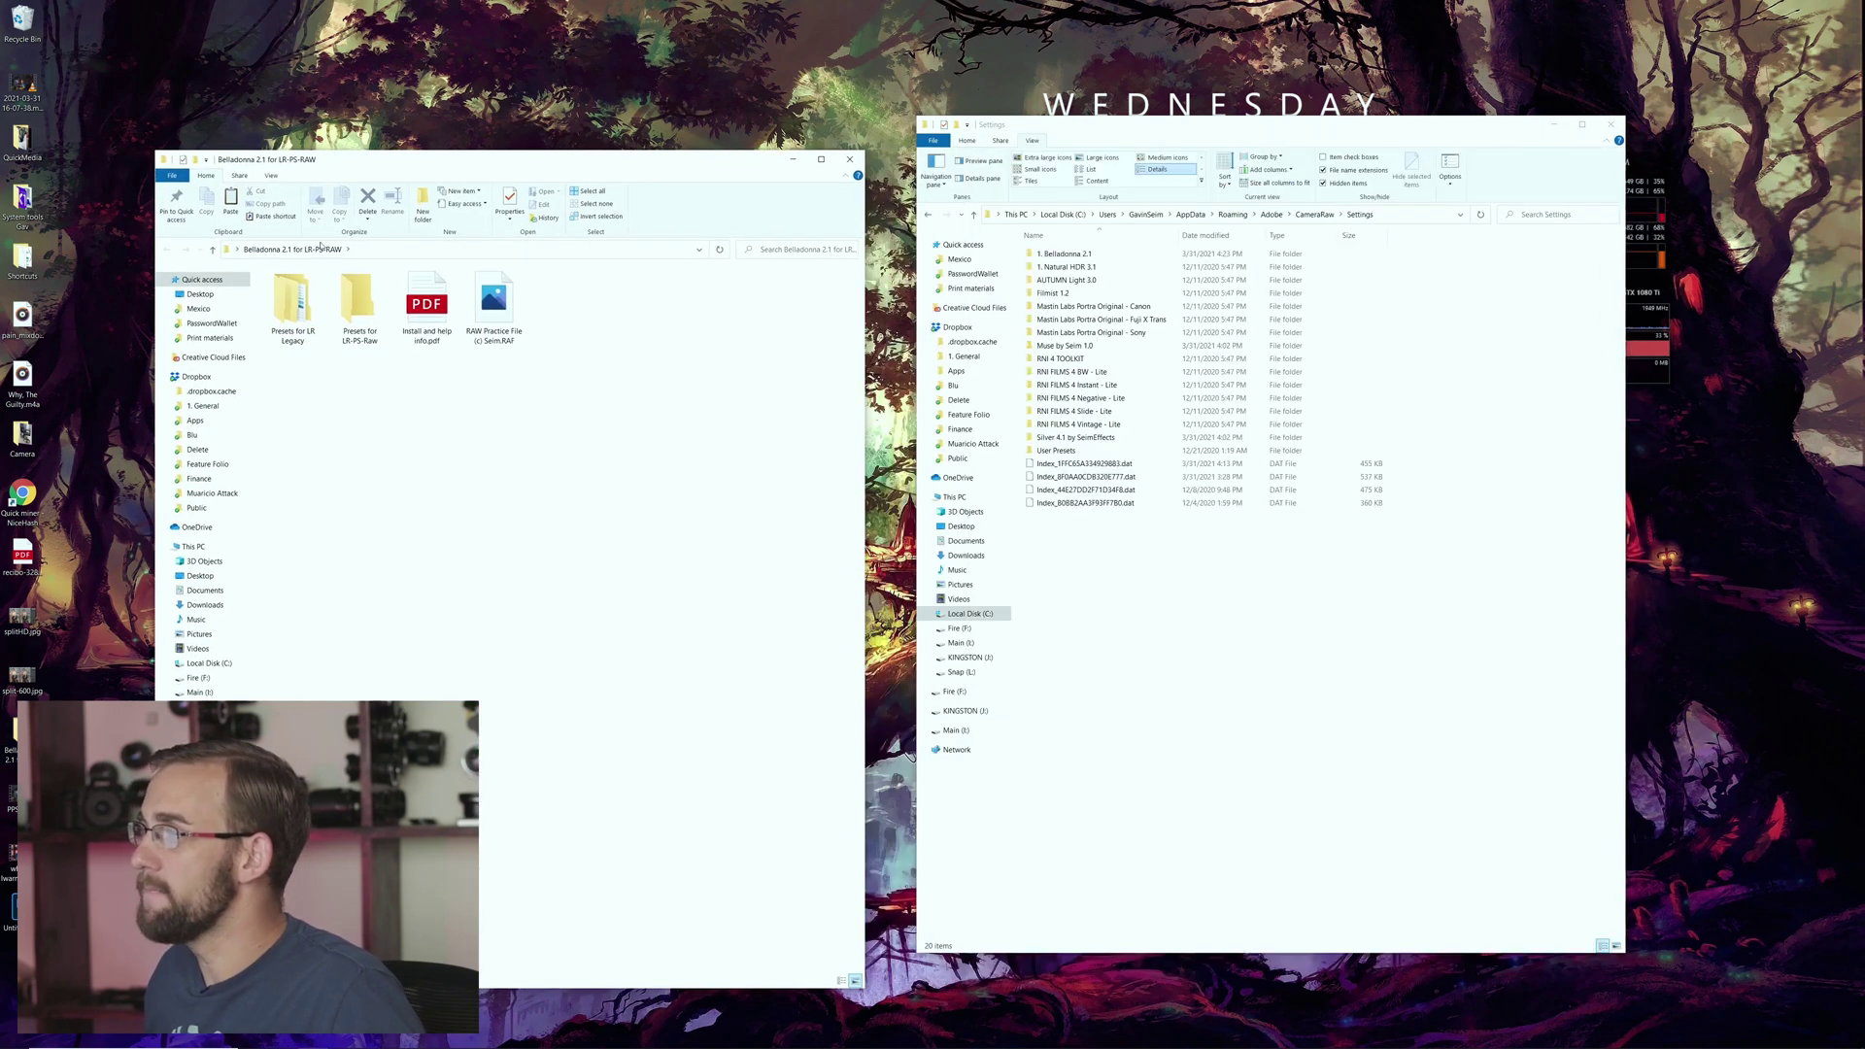
pyautogui.doubleClick(360, 307)
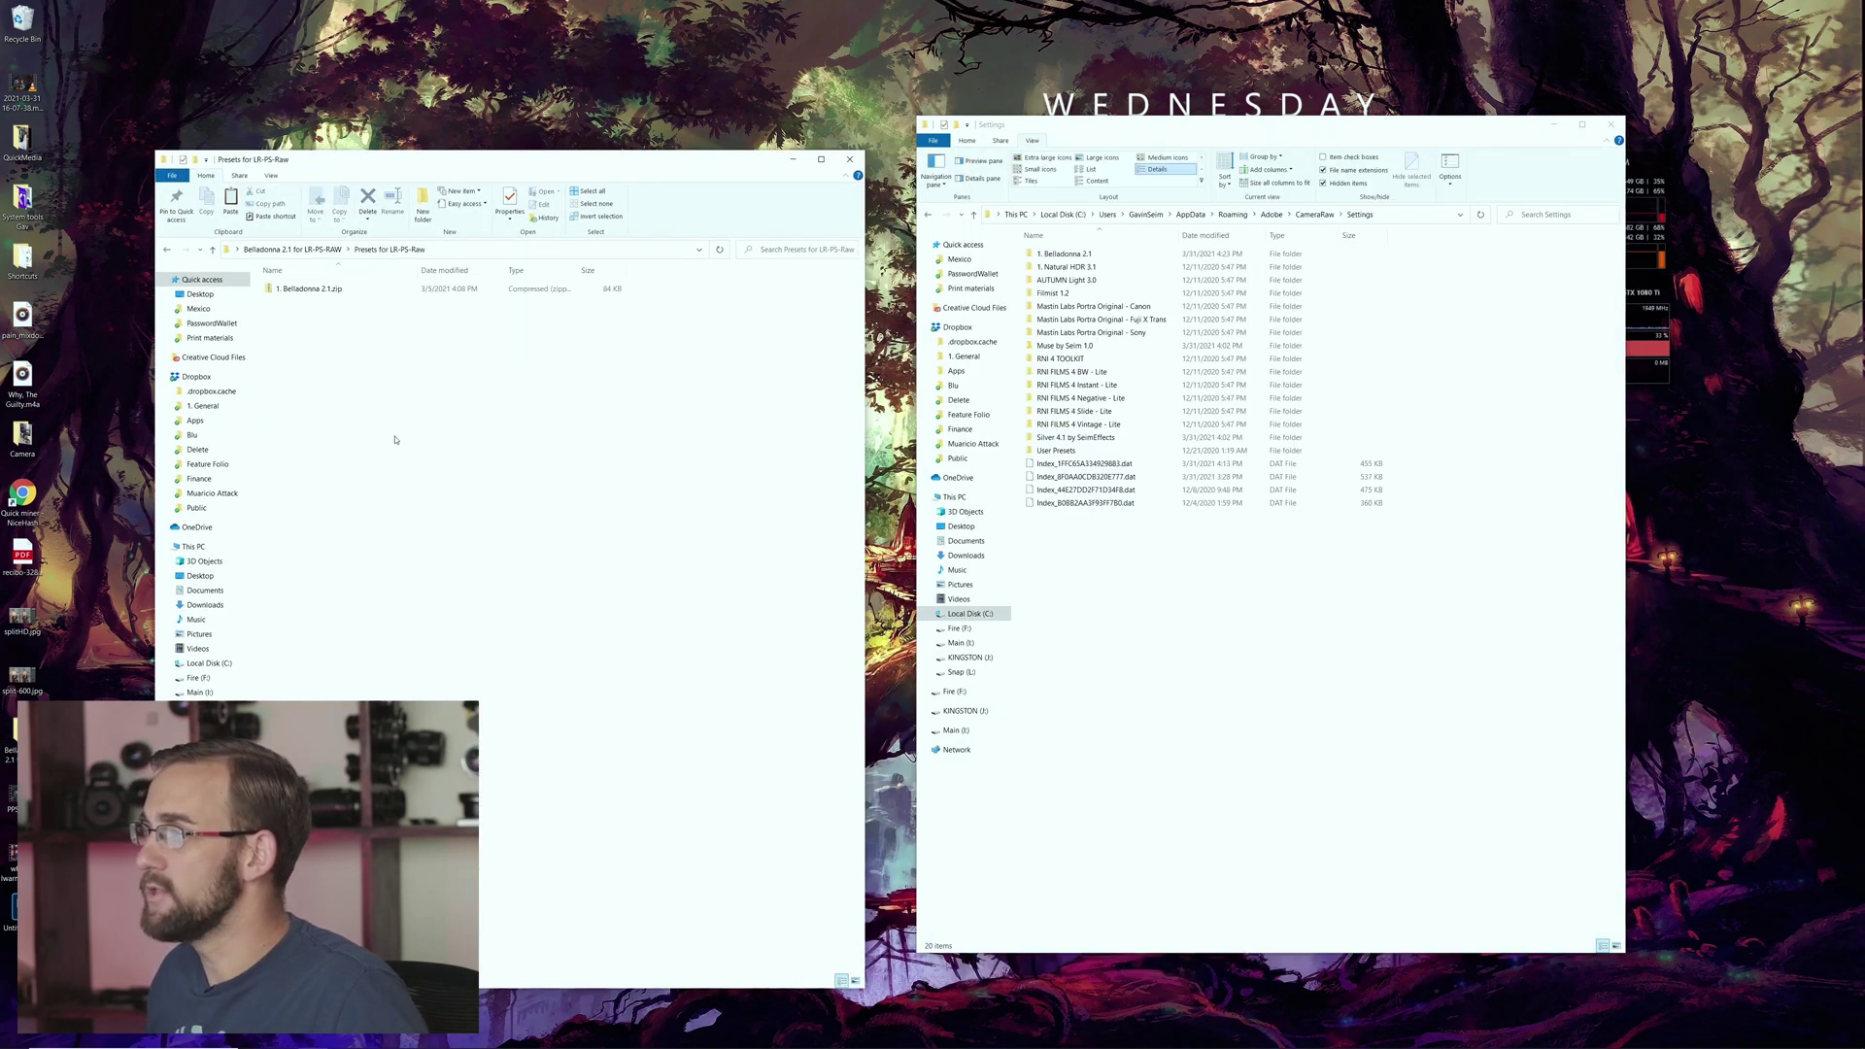
pyautogui.click(314, 288)
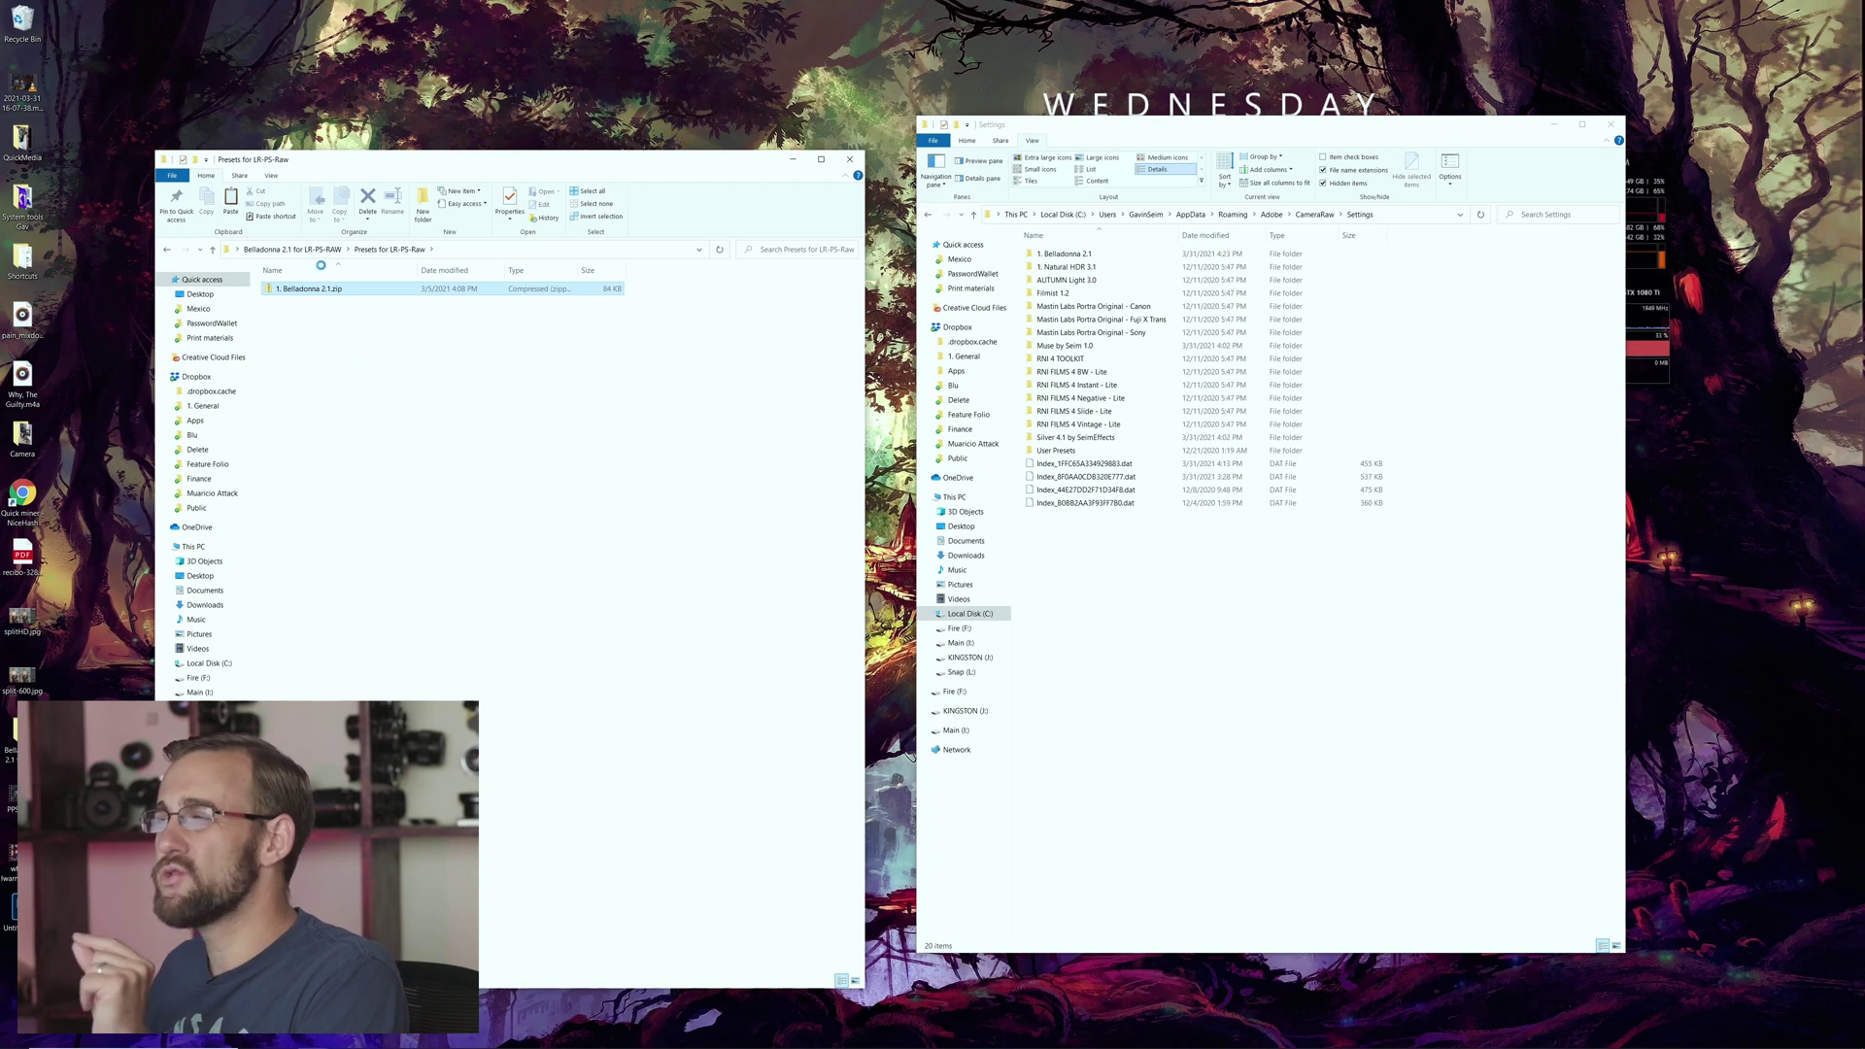
pyautogui.click(1267, 671)
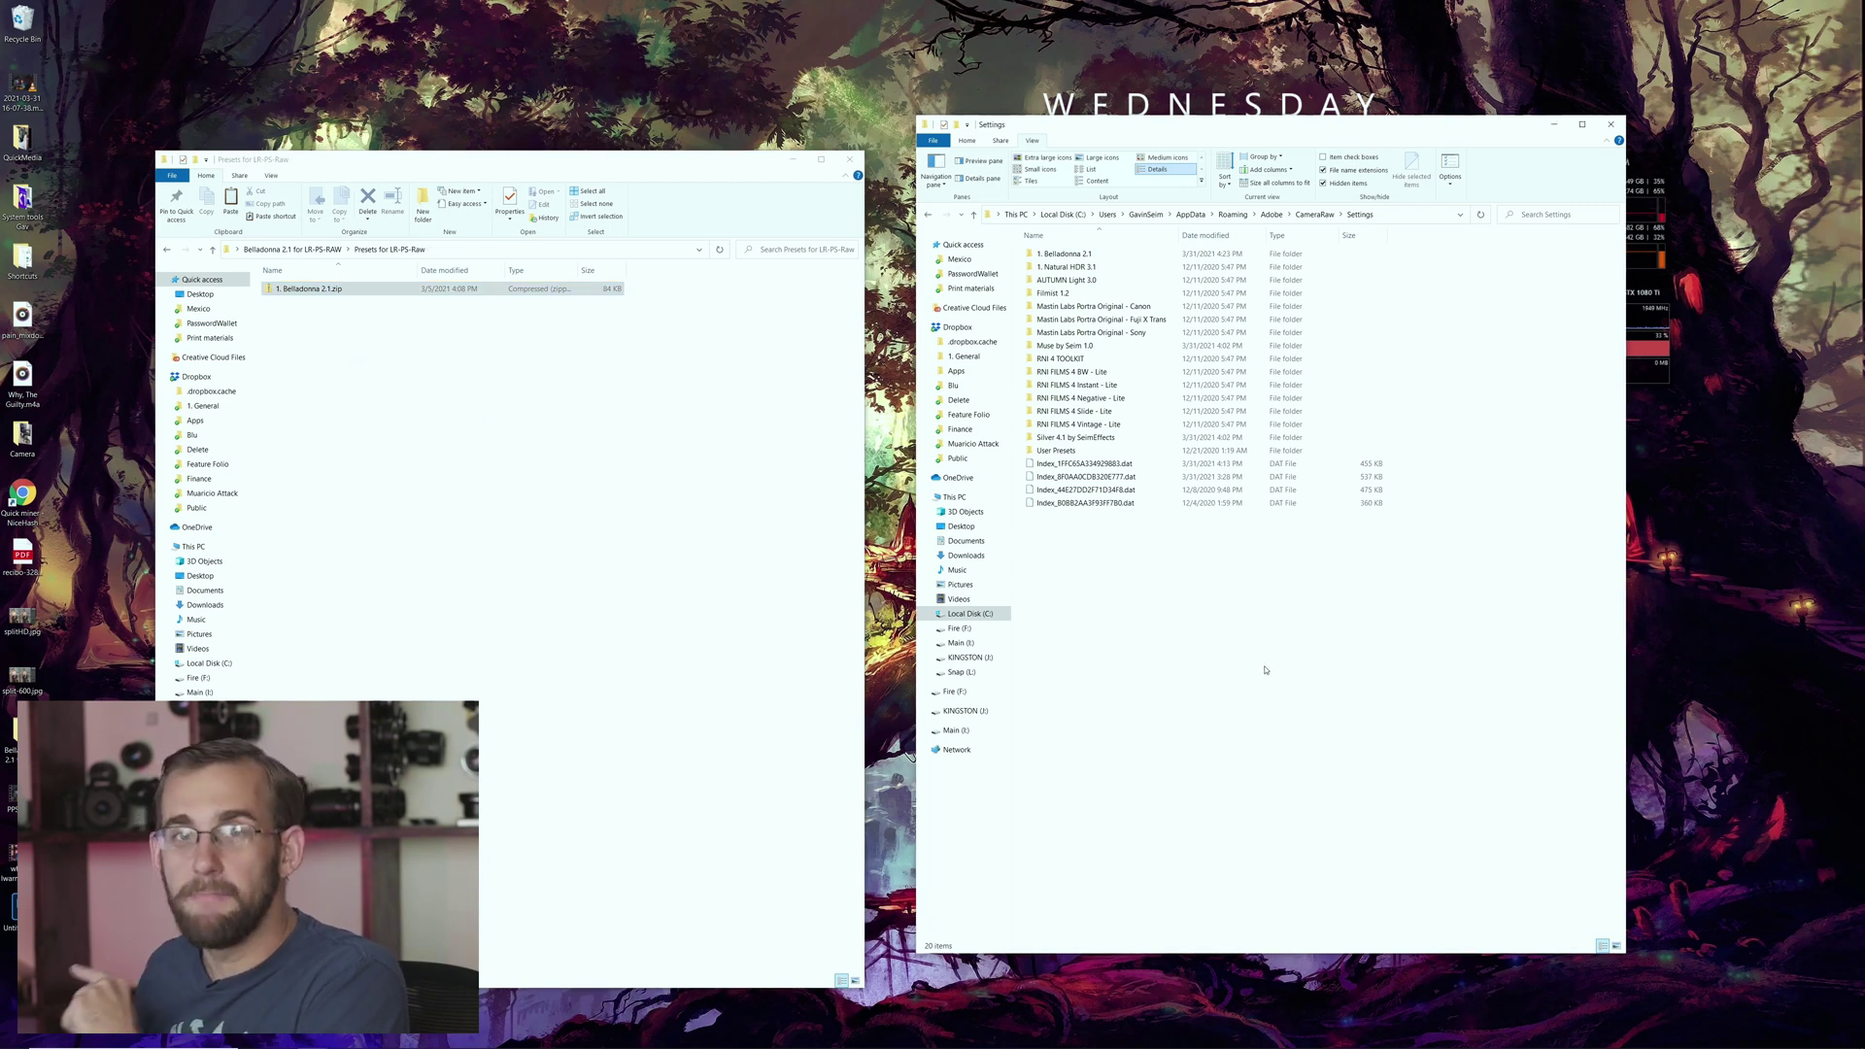
pyautogui.click(593, 346)
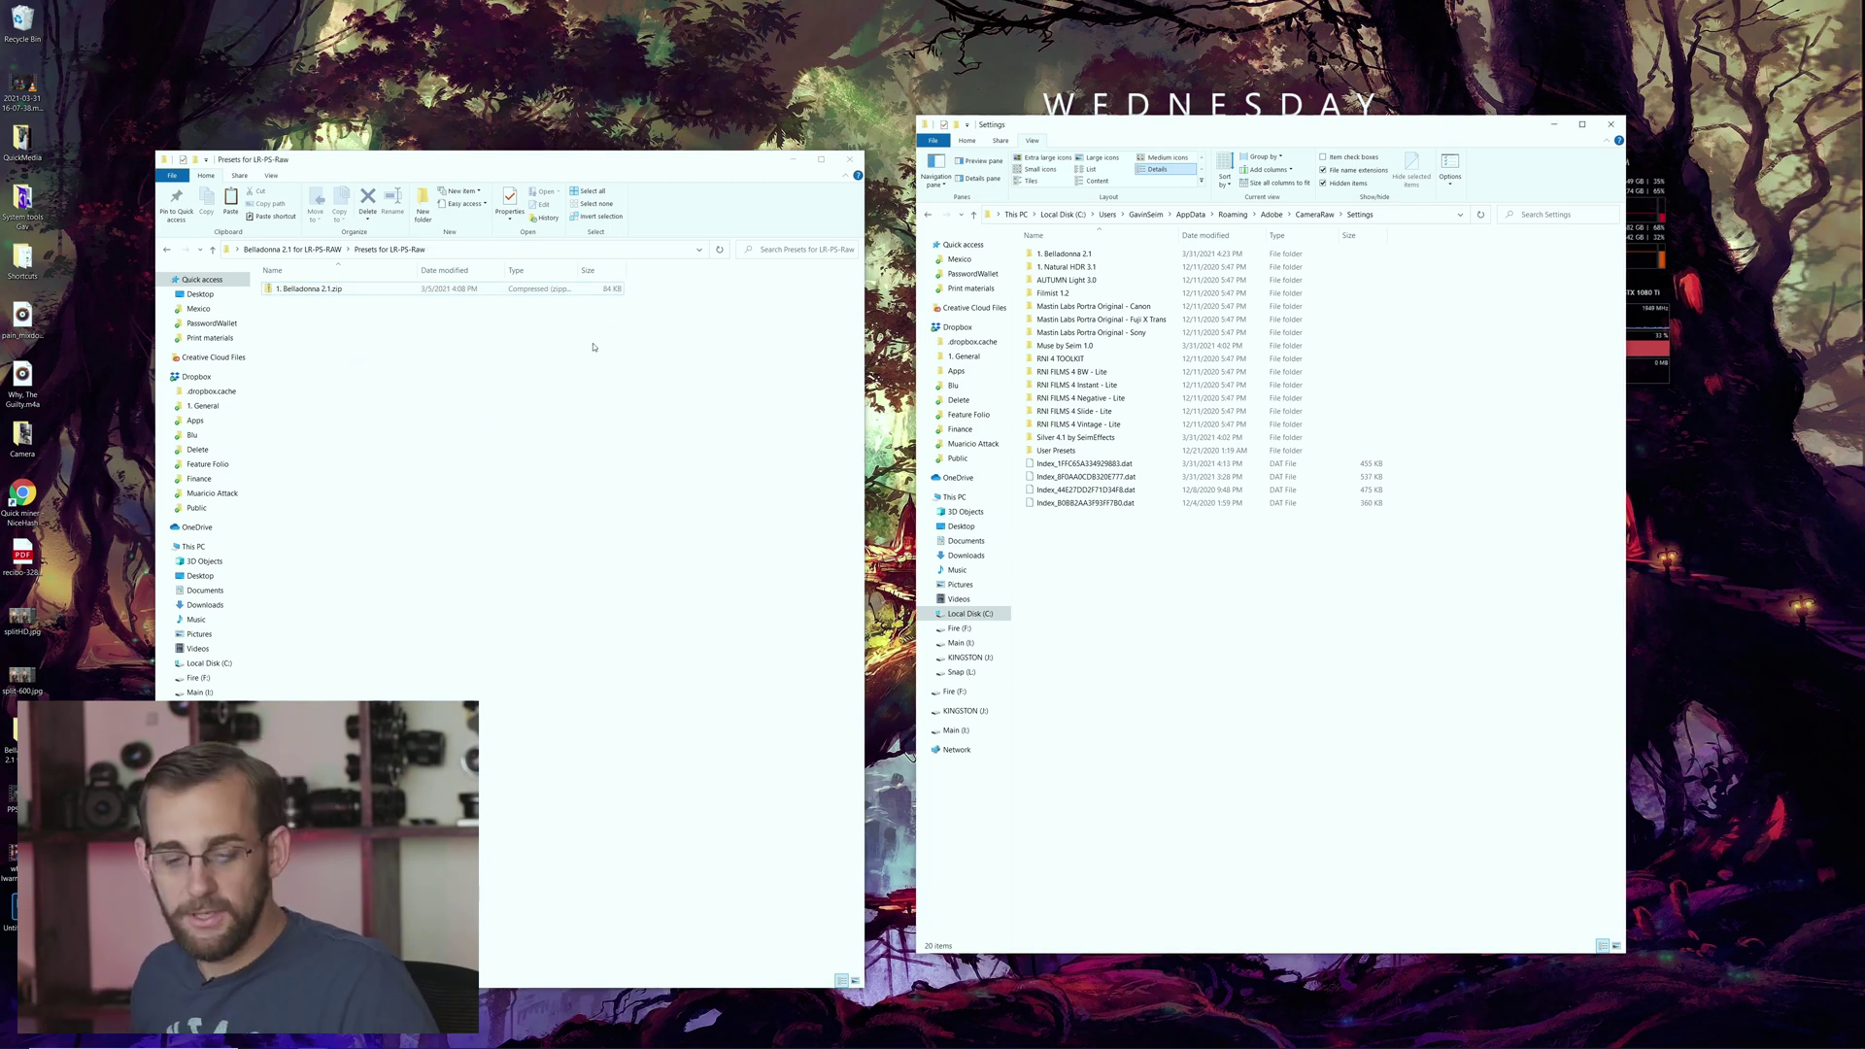
# Step: Extract 1. Belladonna 2.1.zip in its own location, check the XMP files in the extracted folder and return to the parent folder
pyautogui.rightClick(307, 290)
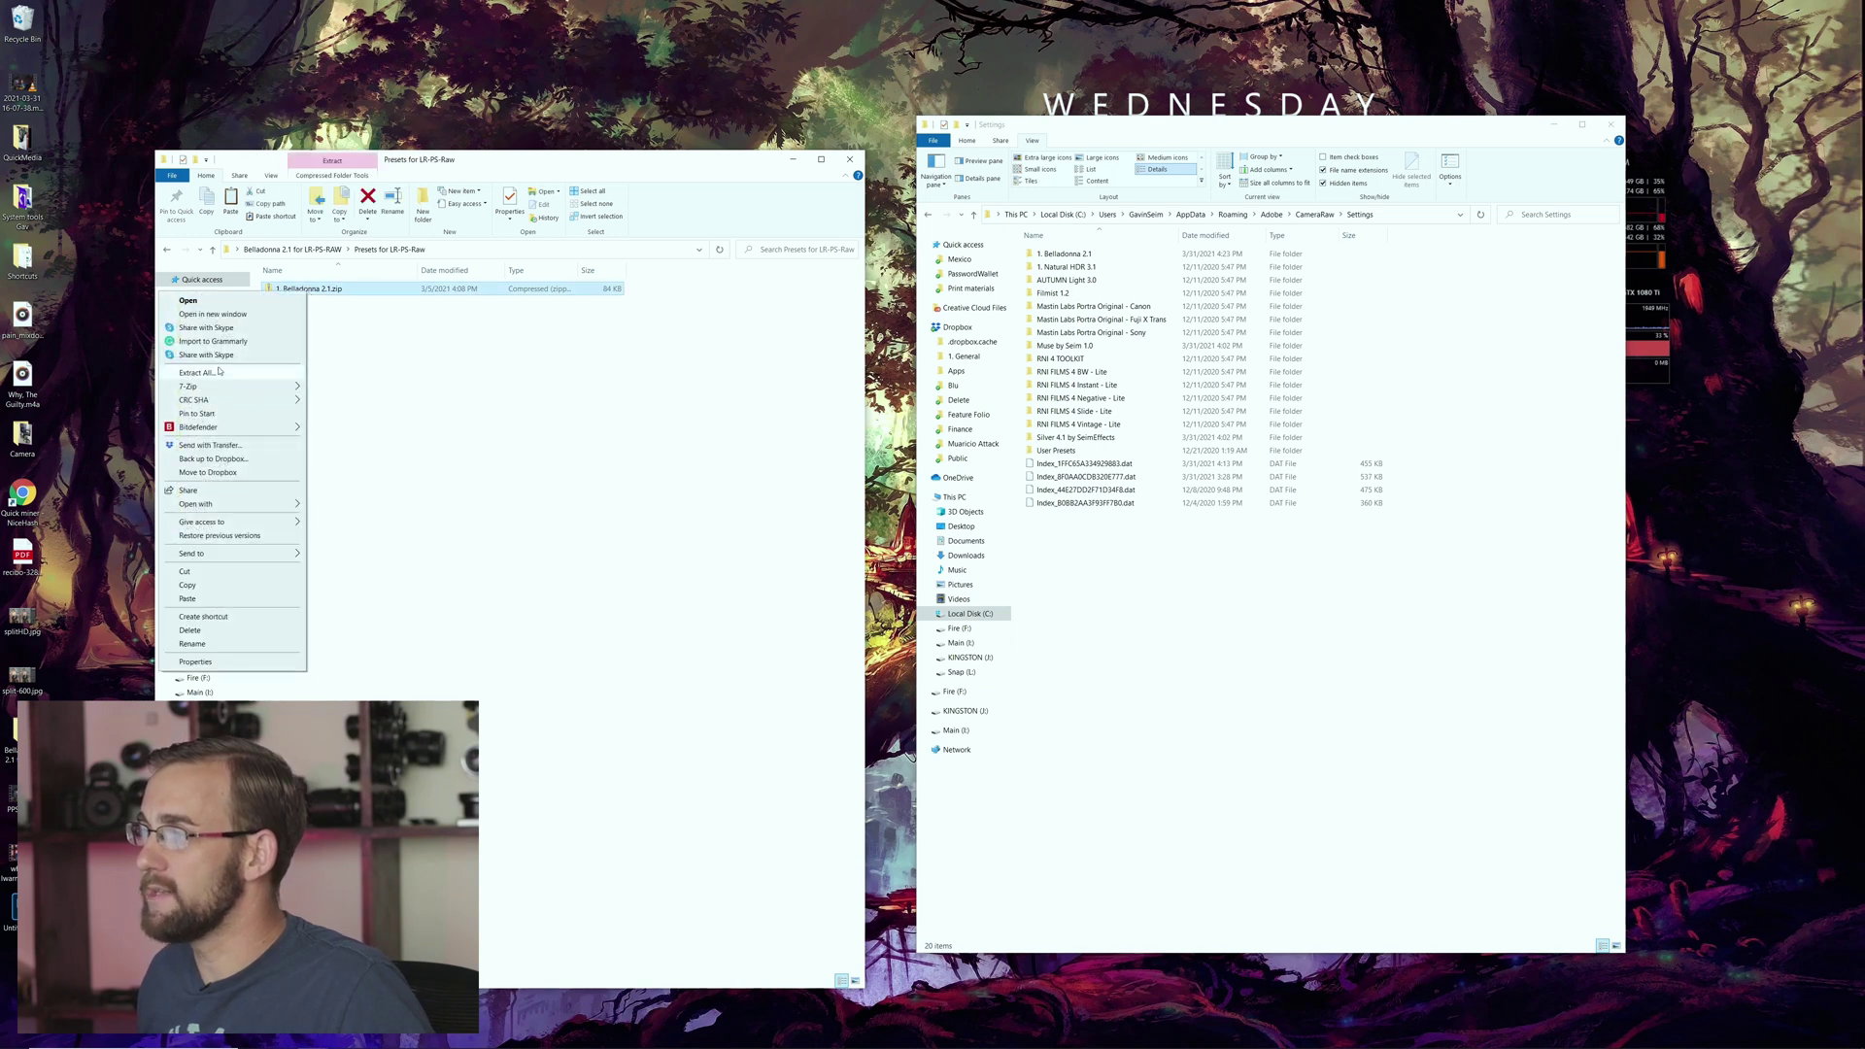
pyautogui.click(196, 373)
pyautogui.click(1010, 654)
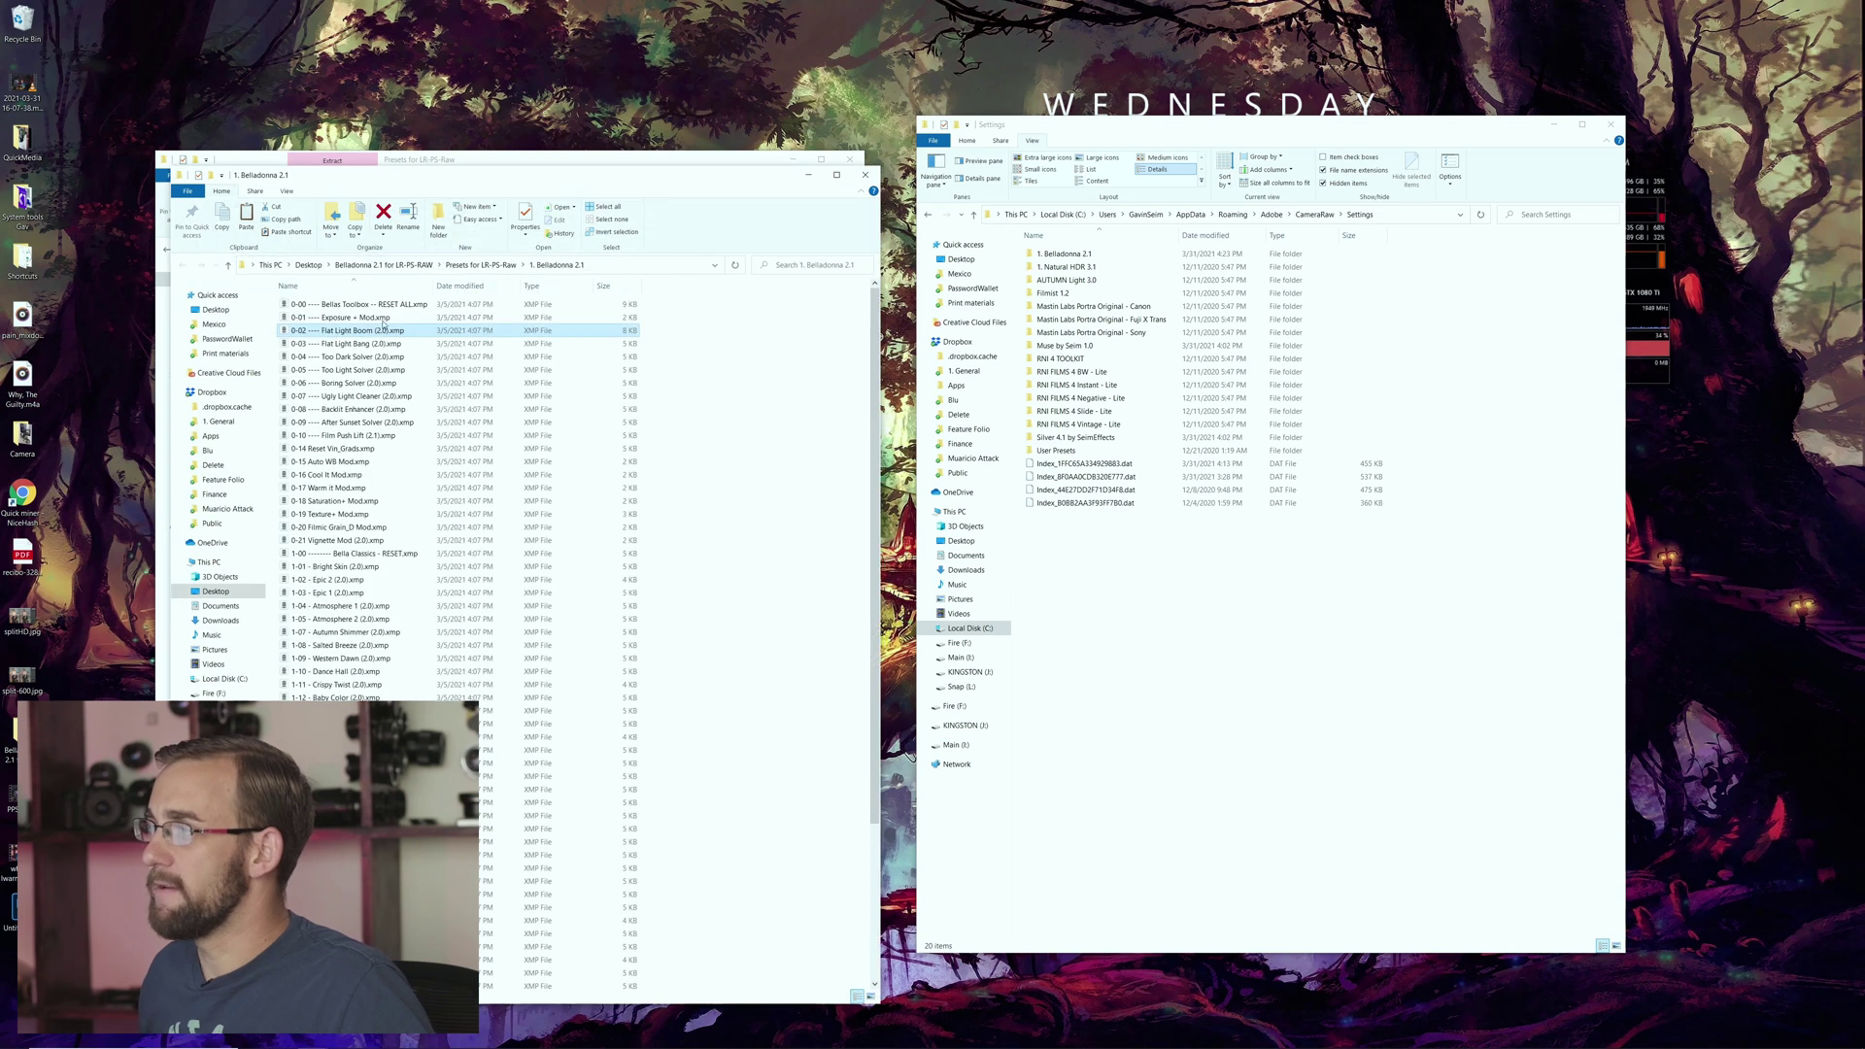
pyautogui.click(865, 175)
pyautogui.doubleClick(314, 305)
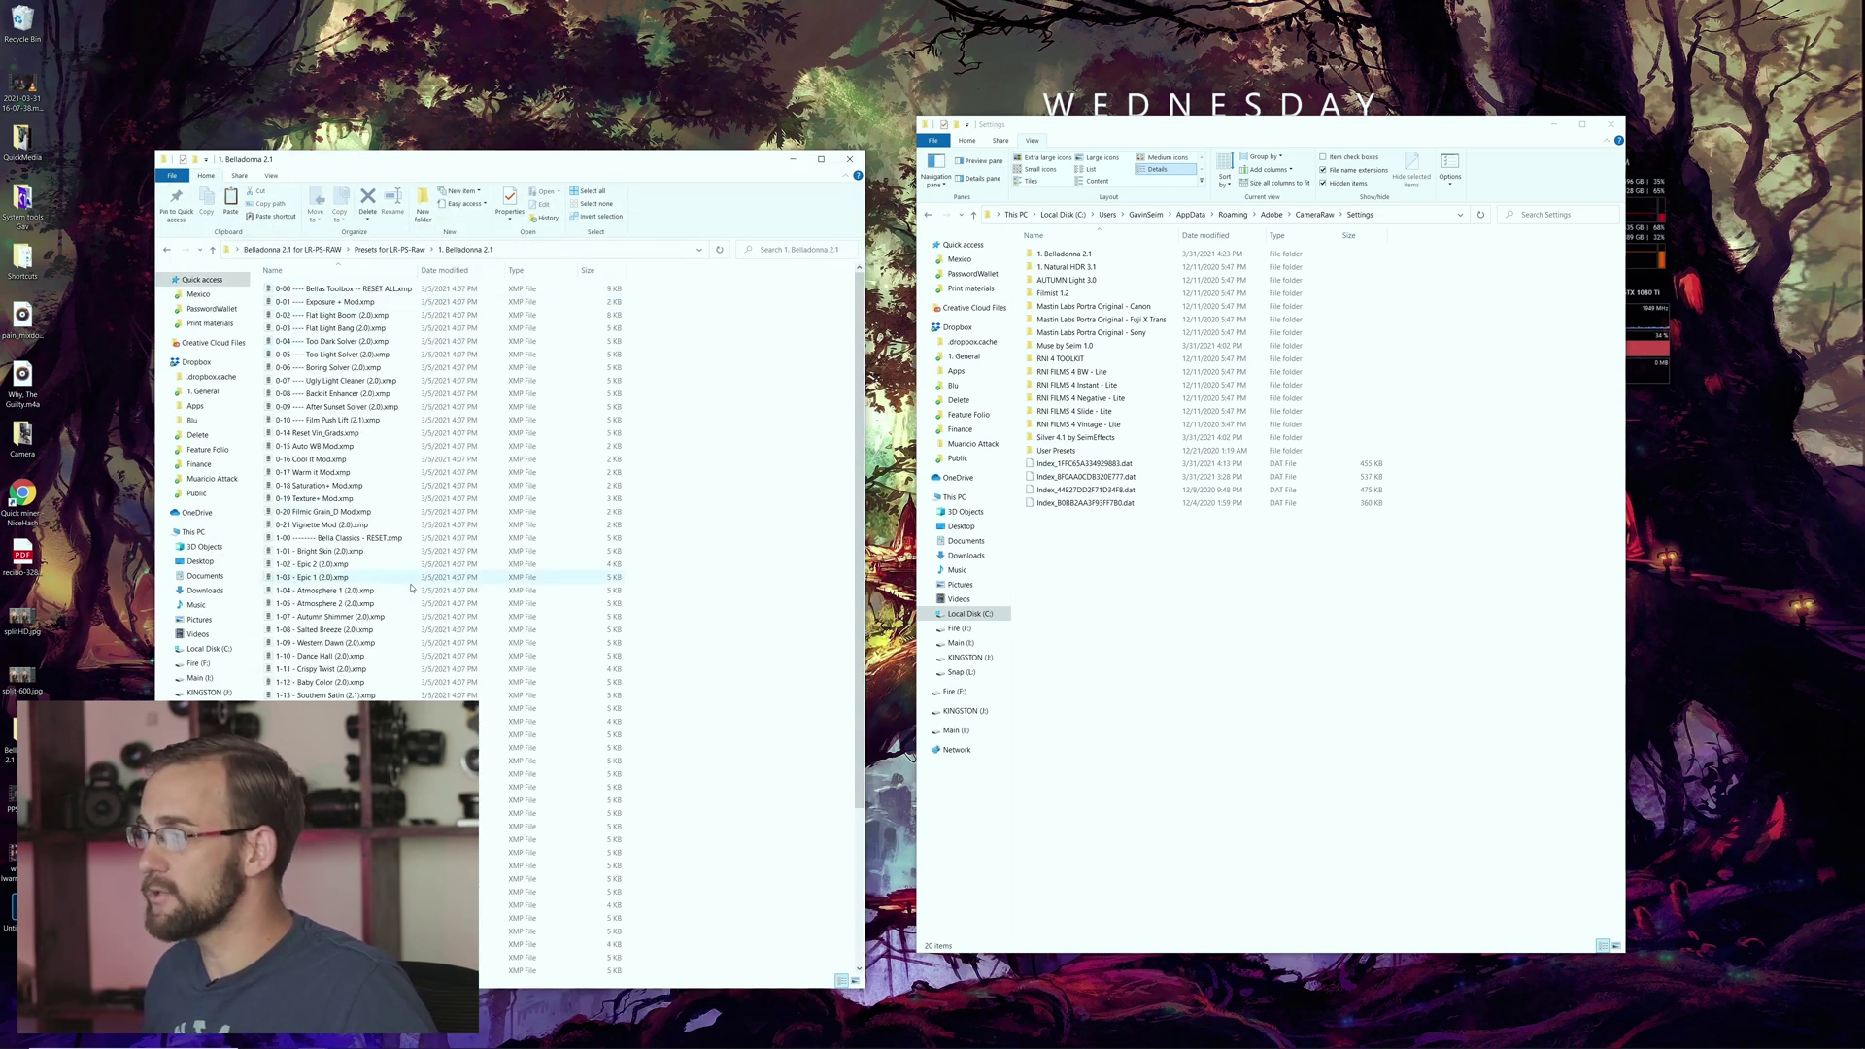
pyautogui.click(167, 252)
# Step: Move the extracted 1. Belladonna 2.1 folder into the CameraRaw Settings folder, replacing the files with the same names
pyautogui.moveTo(309, 289); pyautogui.dragTo(1377, 441)
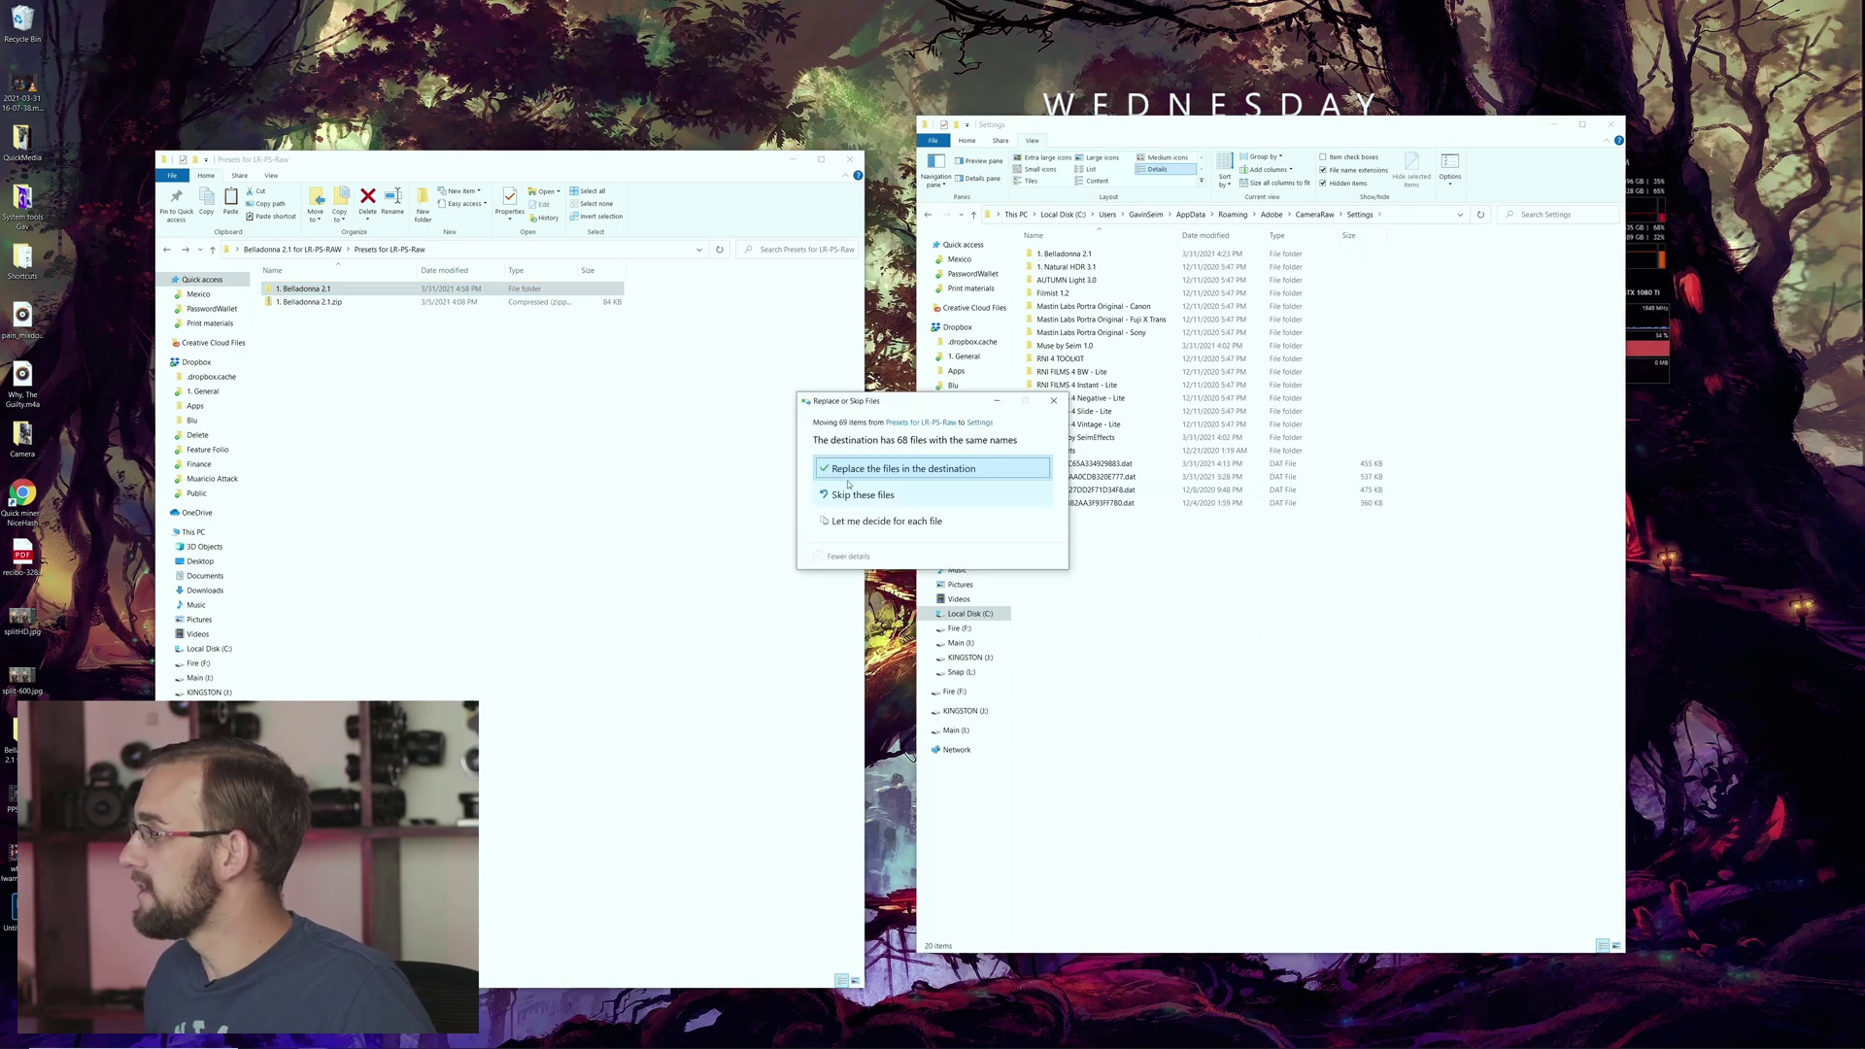
pyautogui.click(859, 472)
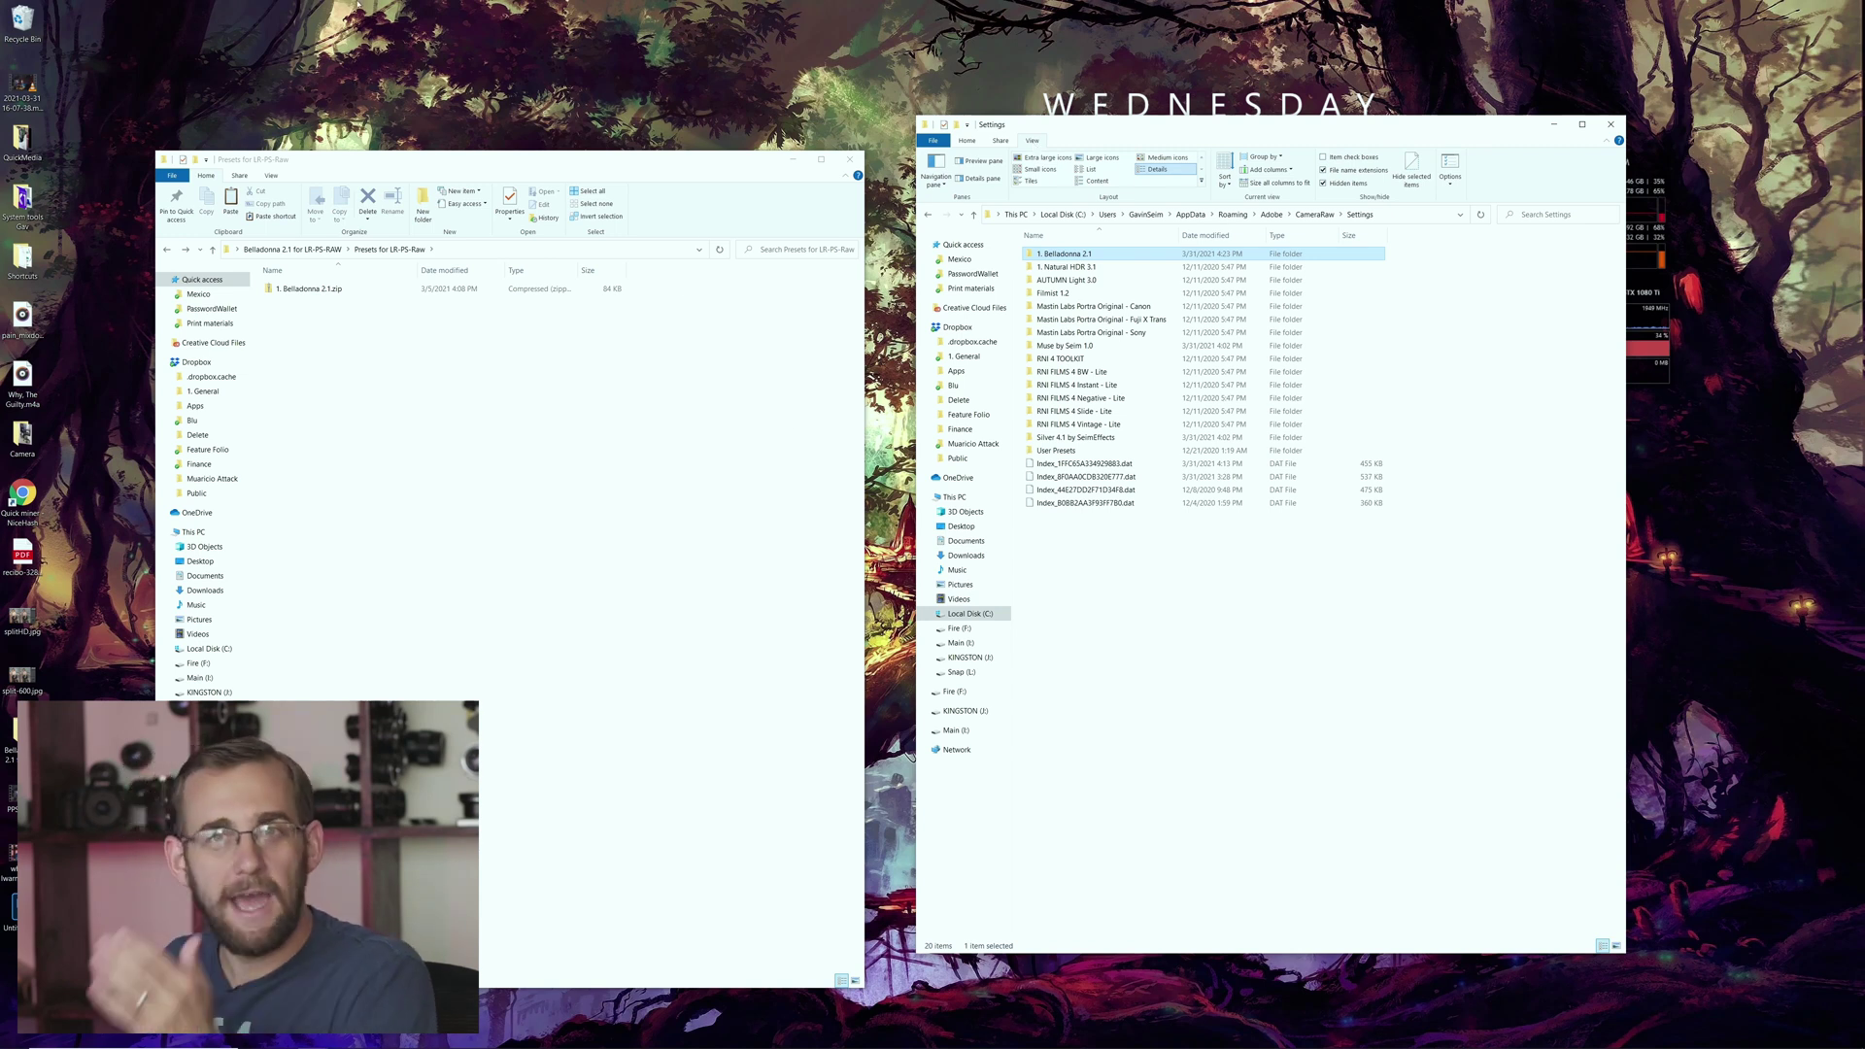
pyautogui.click(309, 289)
pyautogui.click(1380, 537)
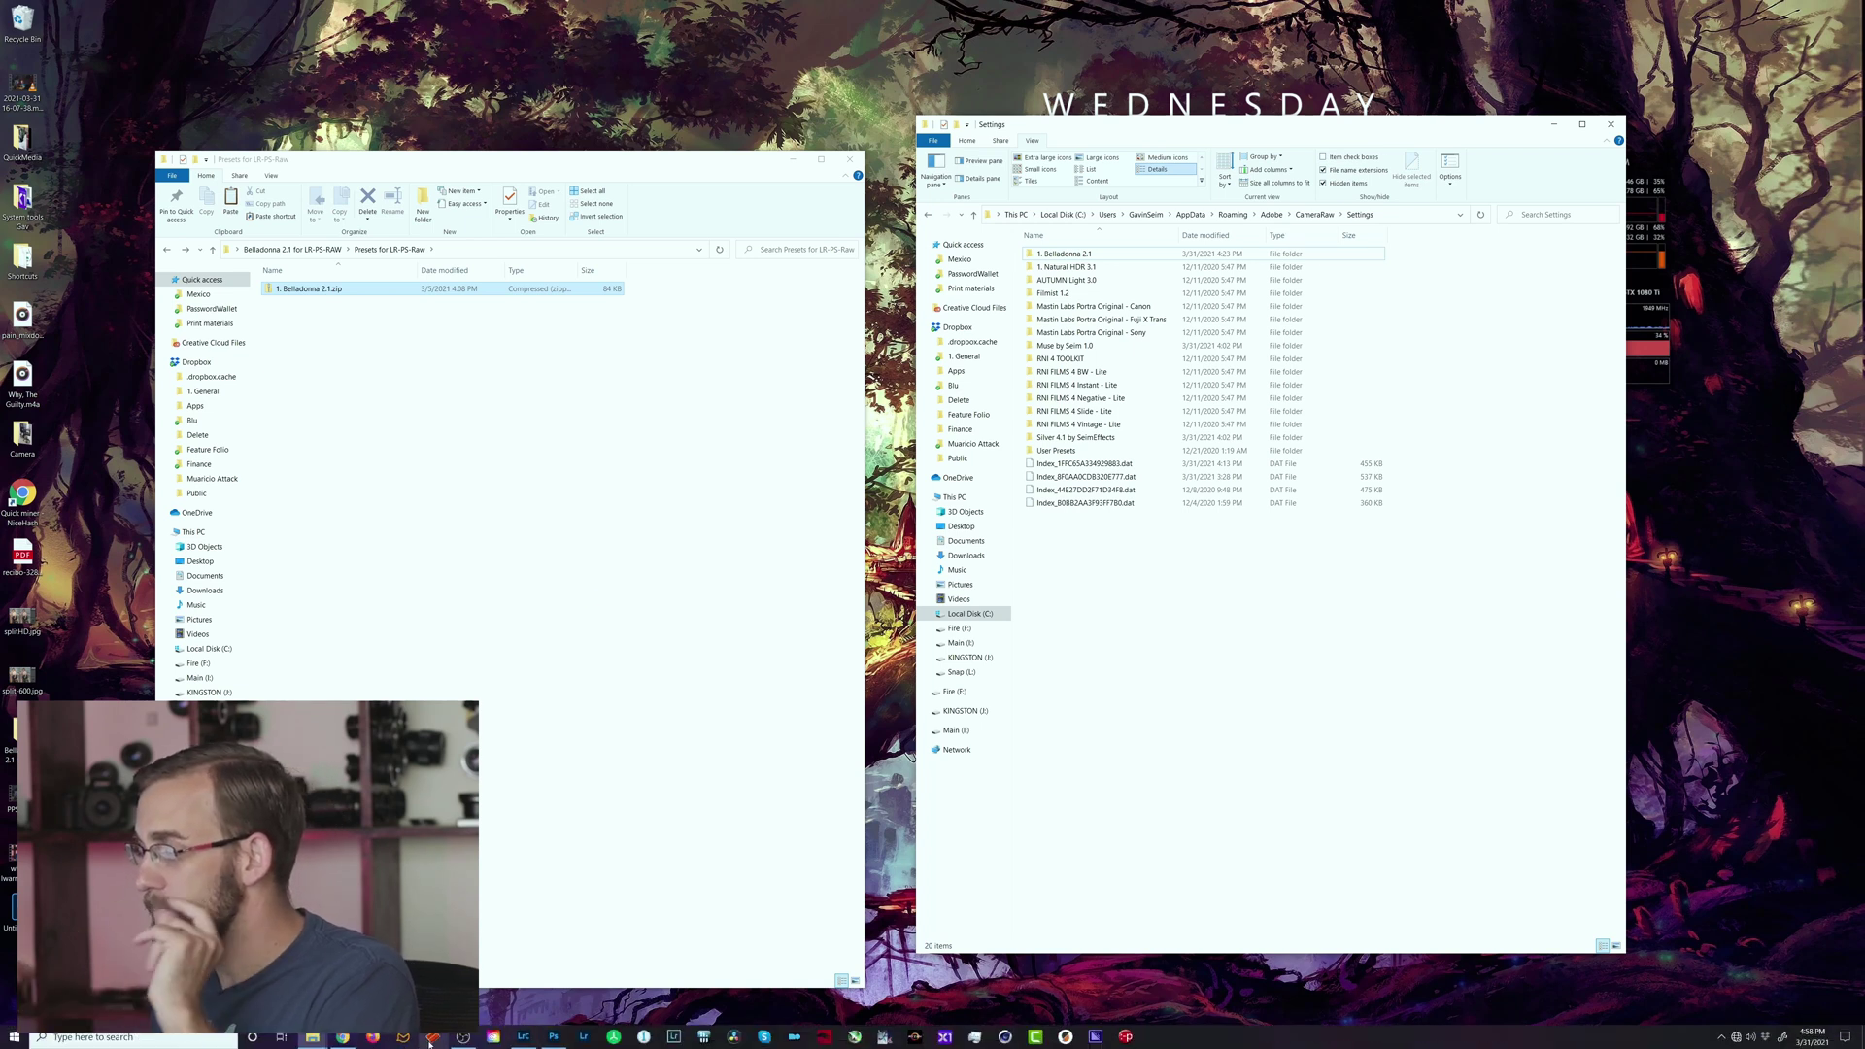
# Step: Switch to Lightroom Classic to view the Belladonna 2.1 presets, minimize it and return to Photoshop
pyautogui.click(523, 1035)
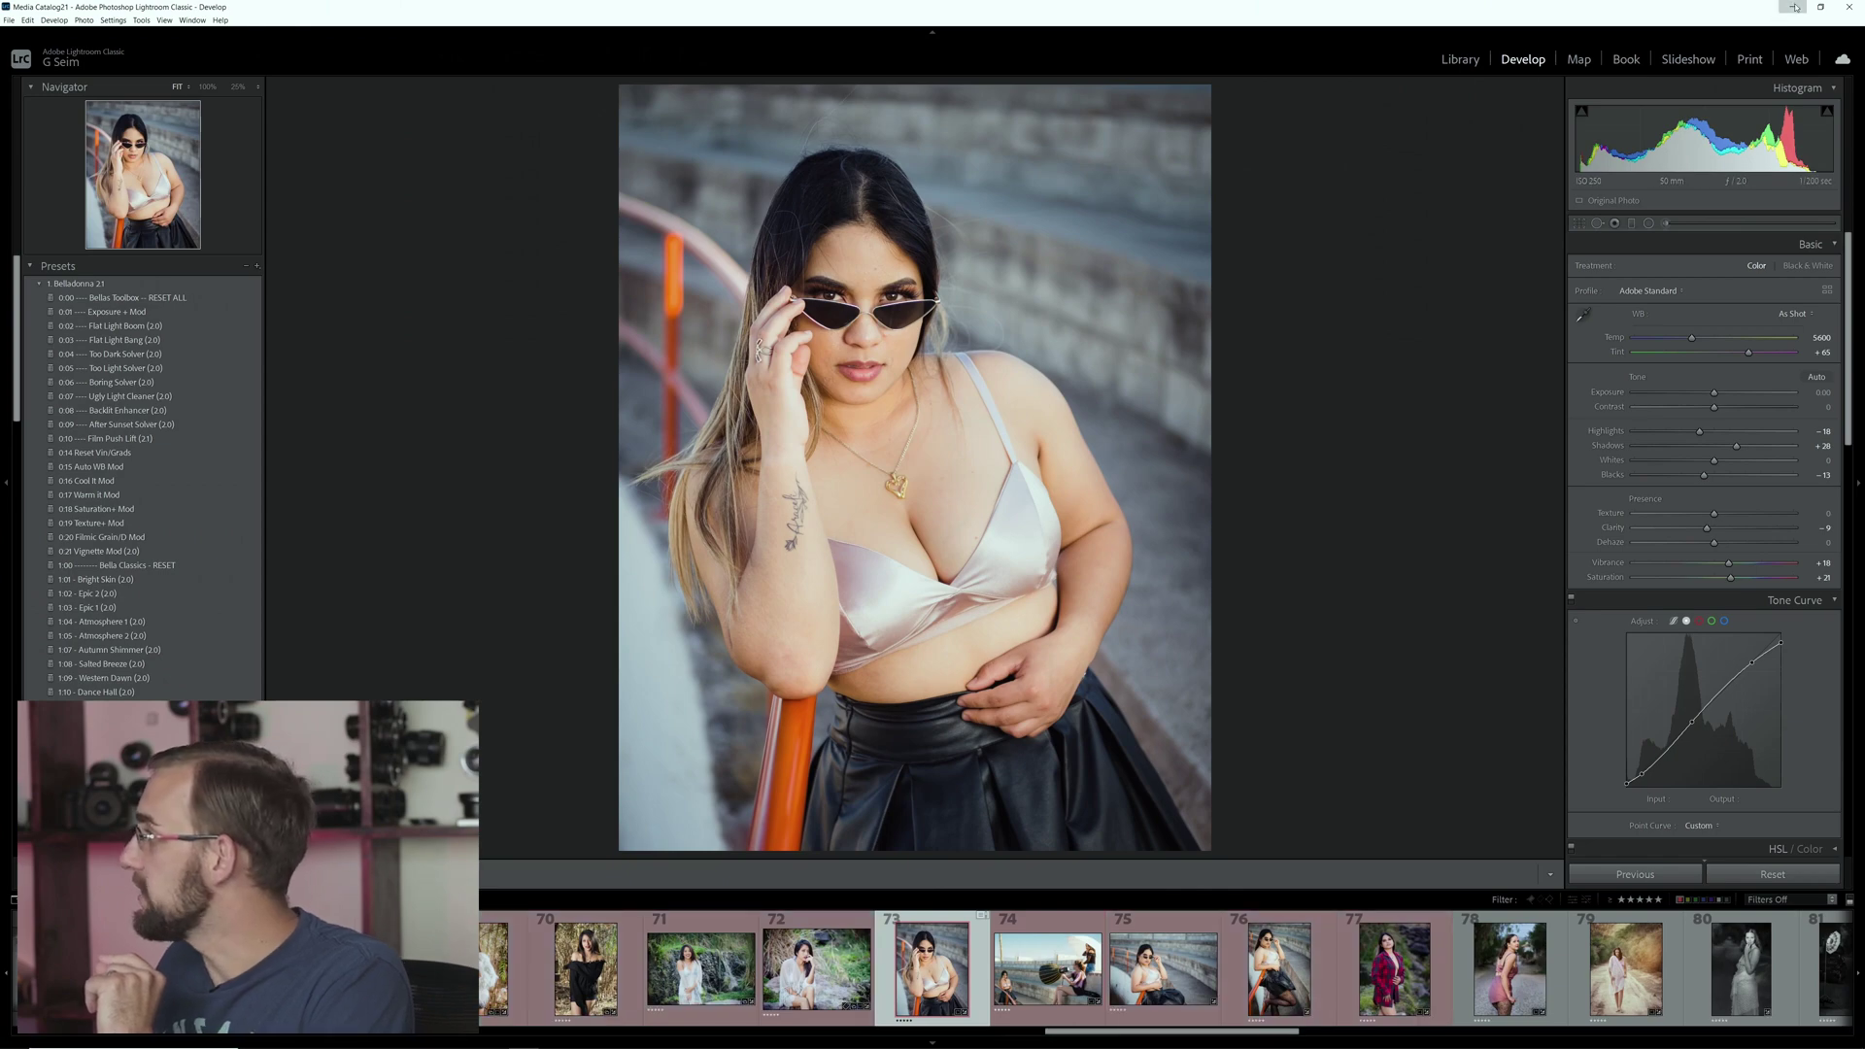
pyautogui.click(1795, 7)
pyautogui.click(553, 1035)
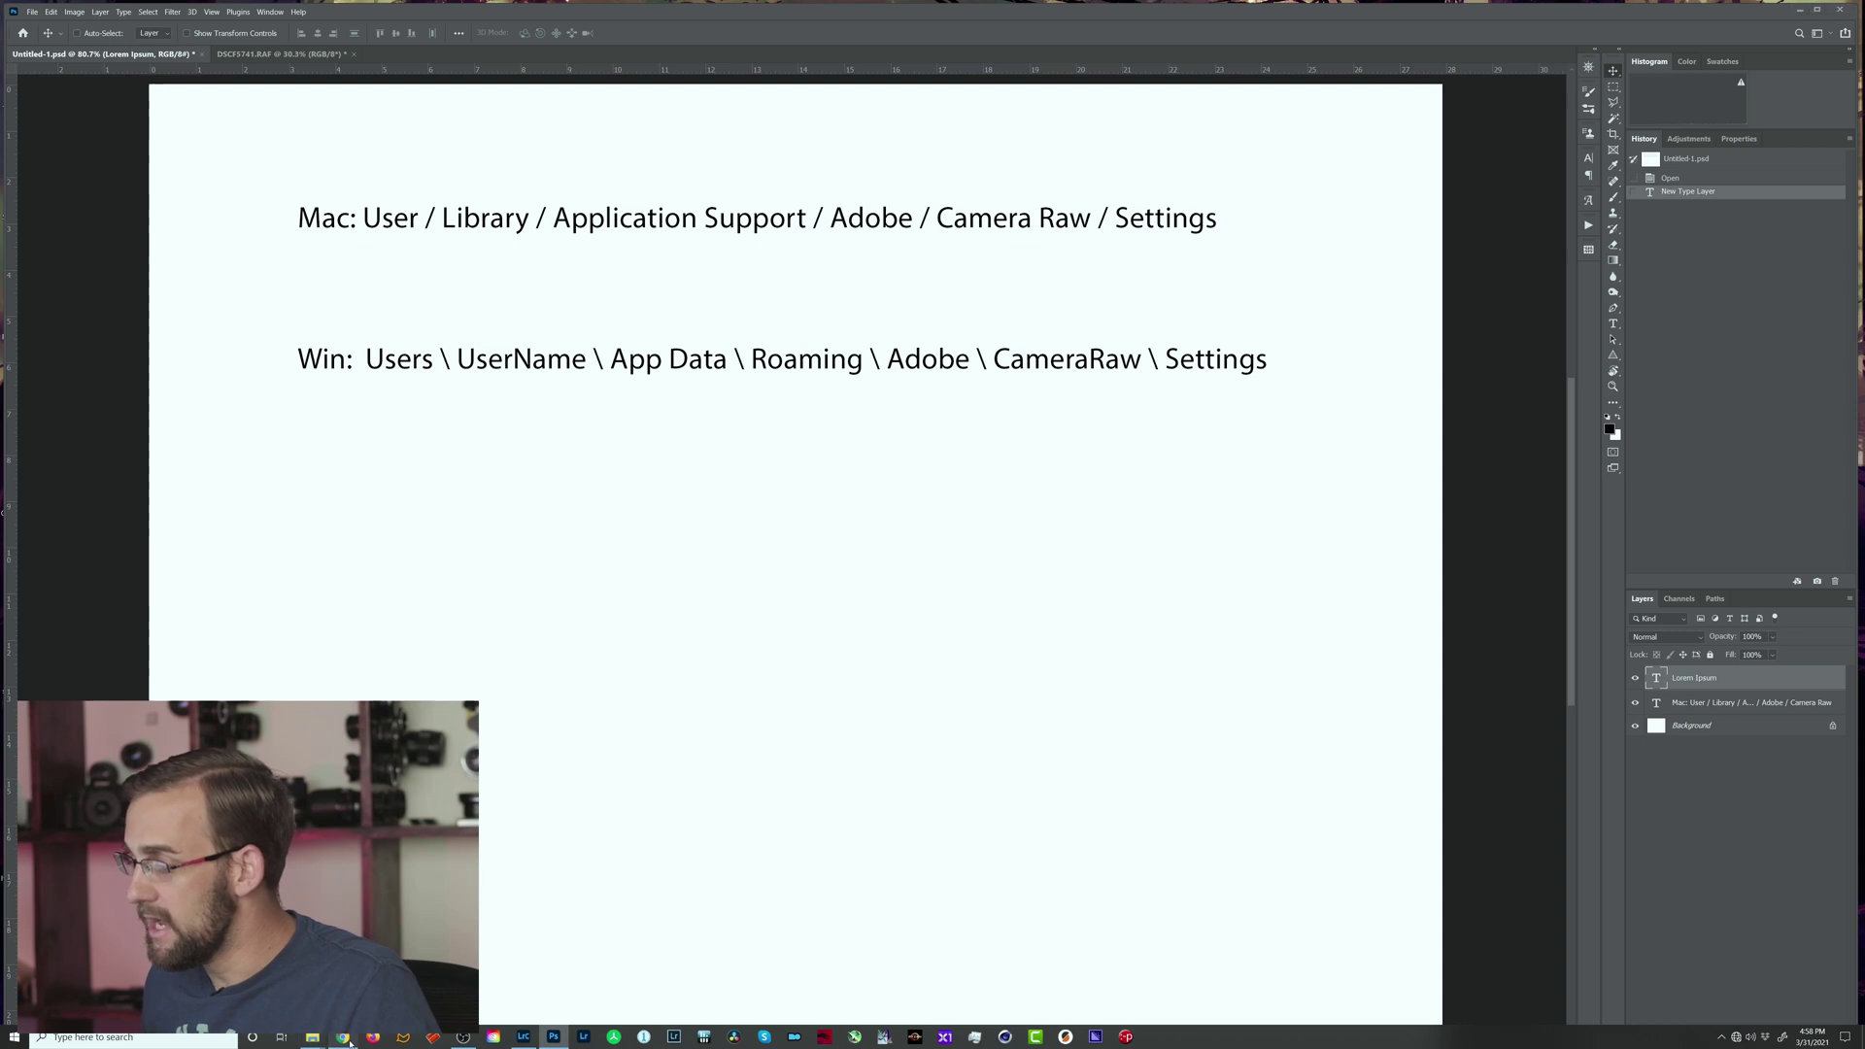
# Step: Switch to the seimeffects.com help page in Chrome and highlight the heading on installing presets for Photoshop/Camera Raw
pyautogui.click(343, 1036)
pyautogui.click(382, 37)
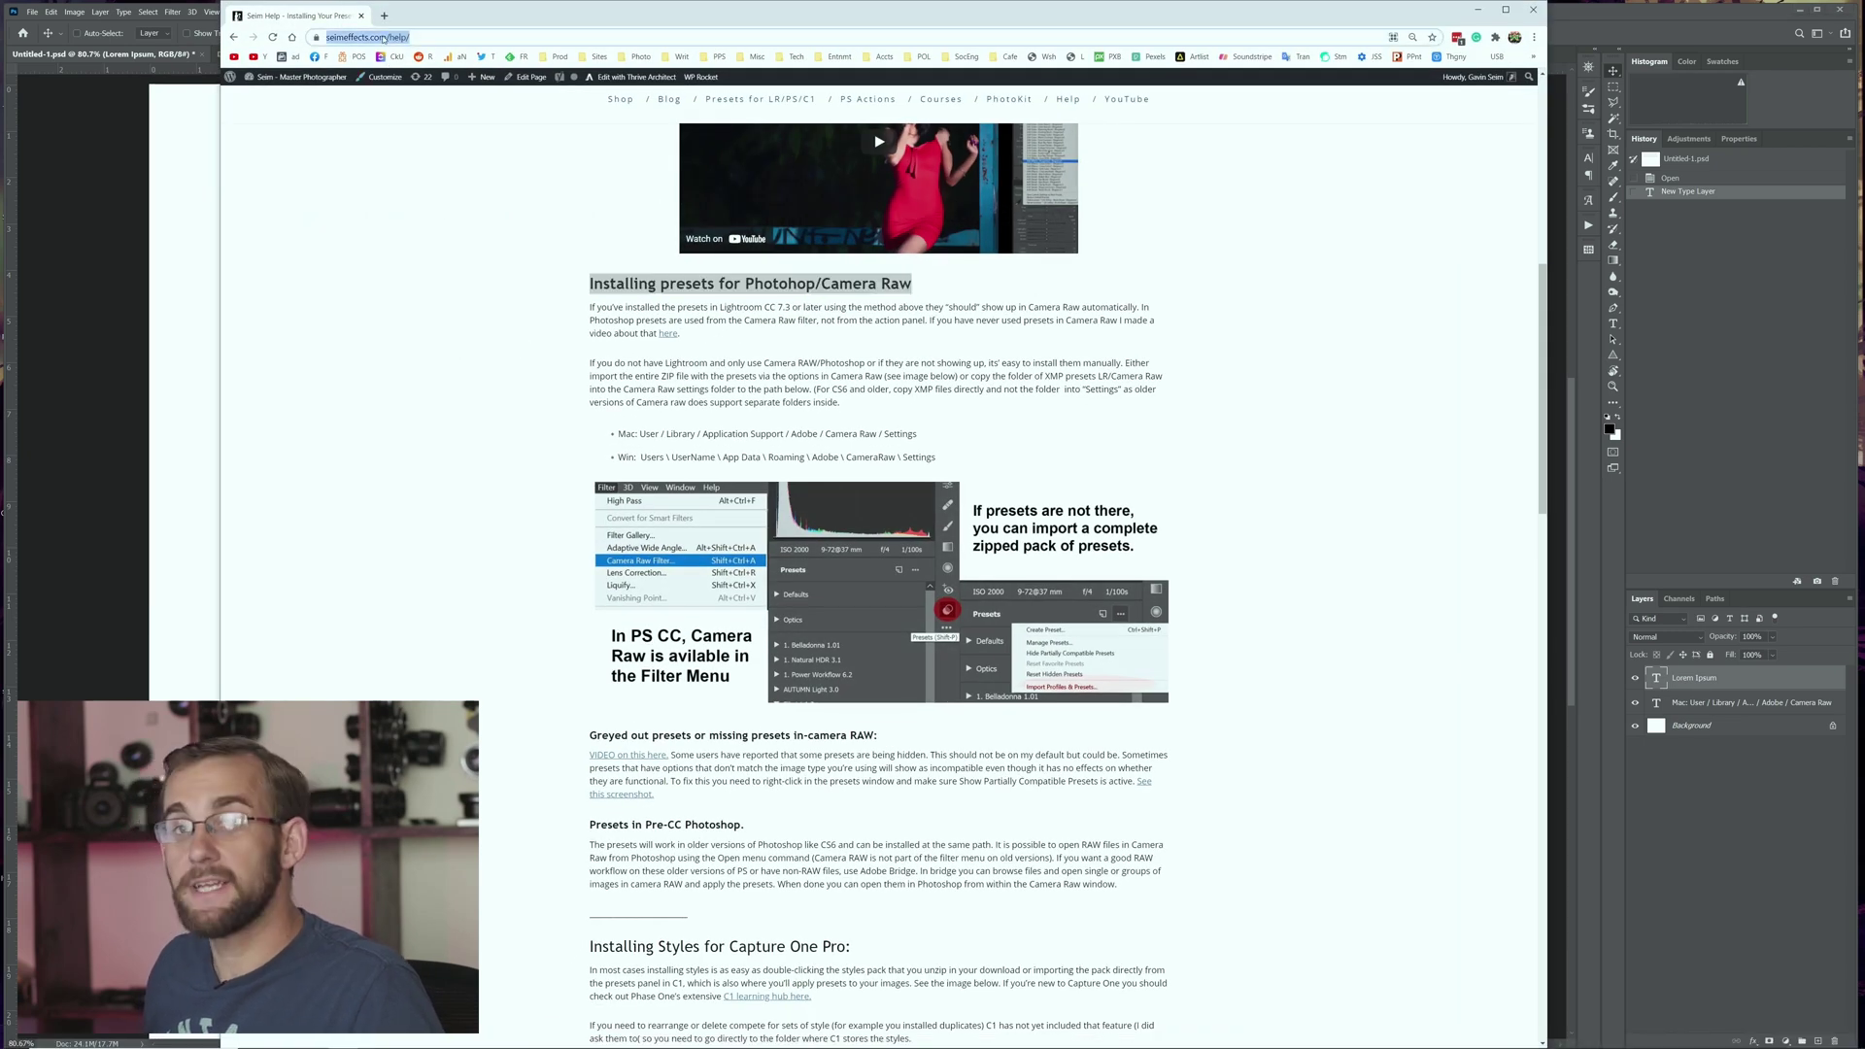
pyautogui.moveTo(589, 283); pyautogui.dragTo(911, 283)
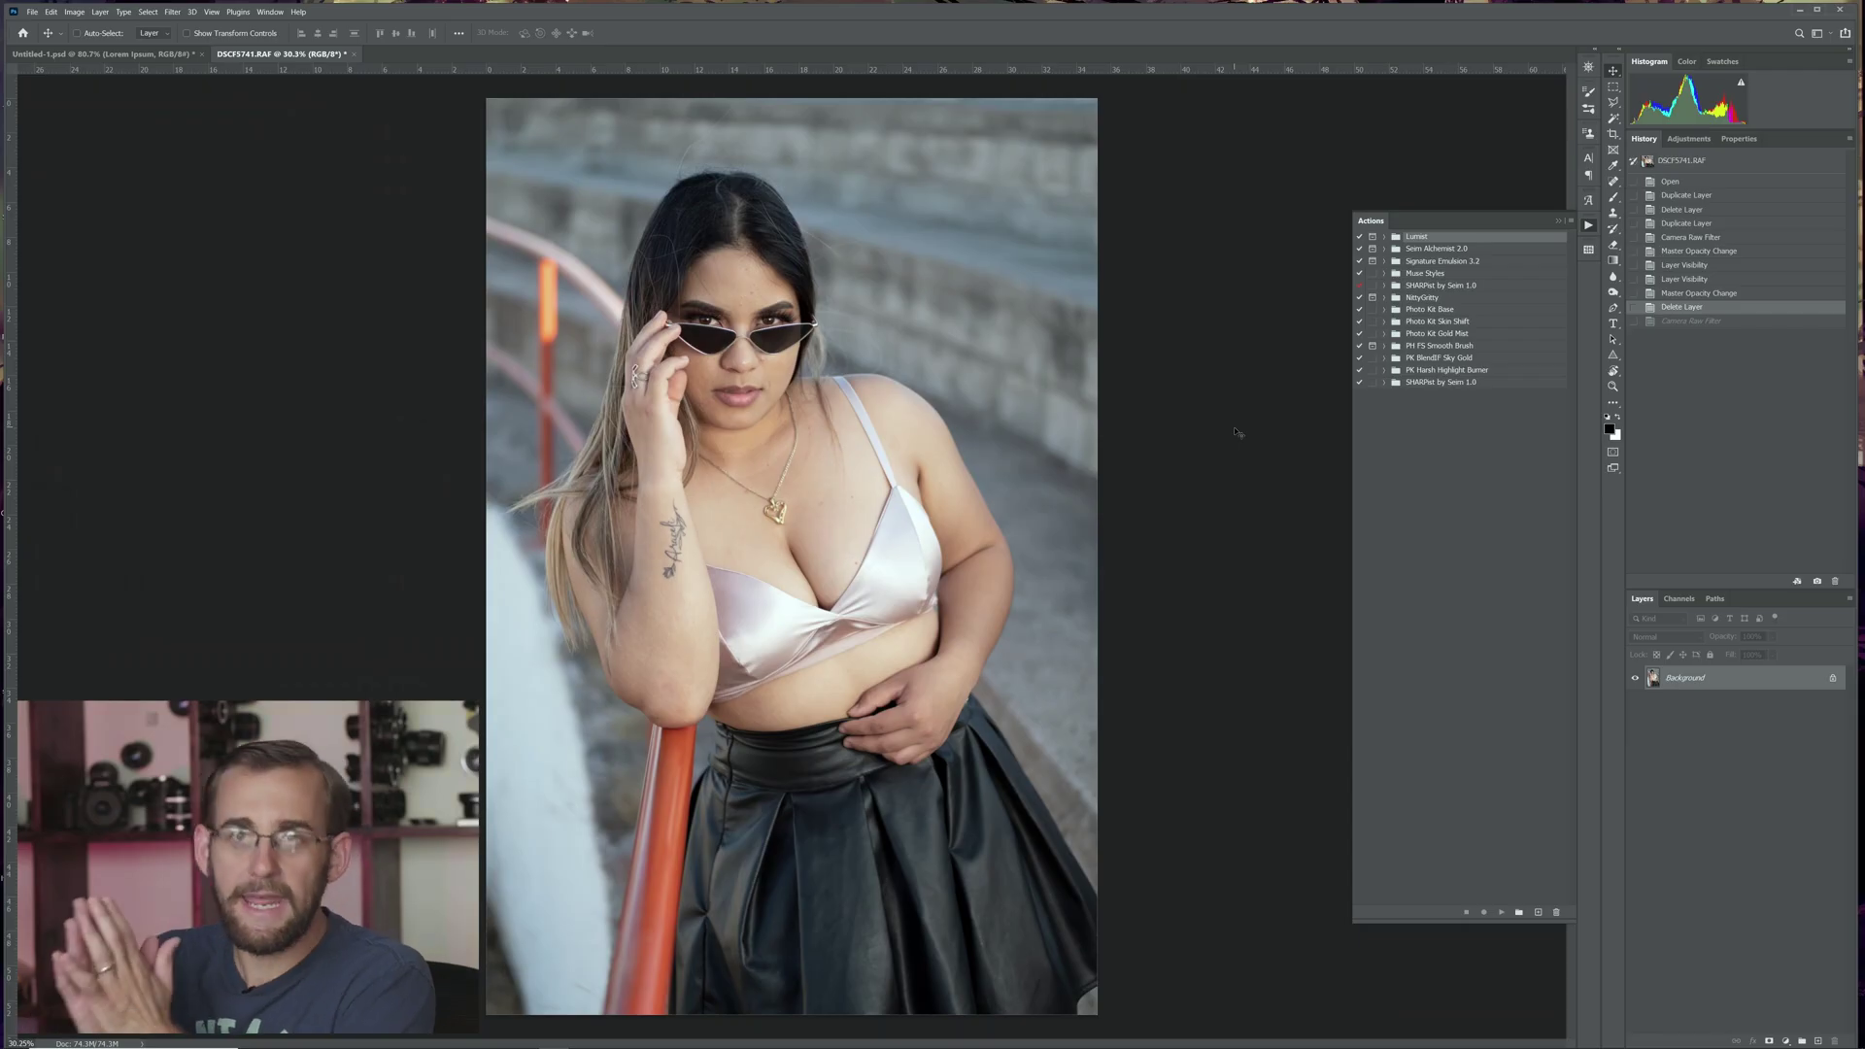
pyautogui.click(251, 12)
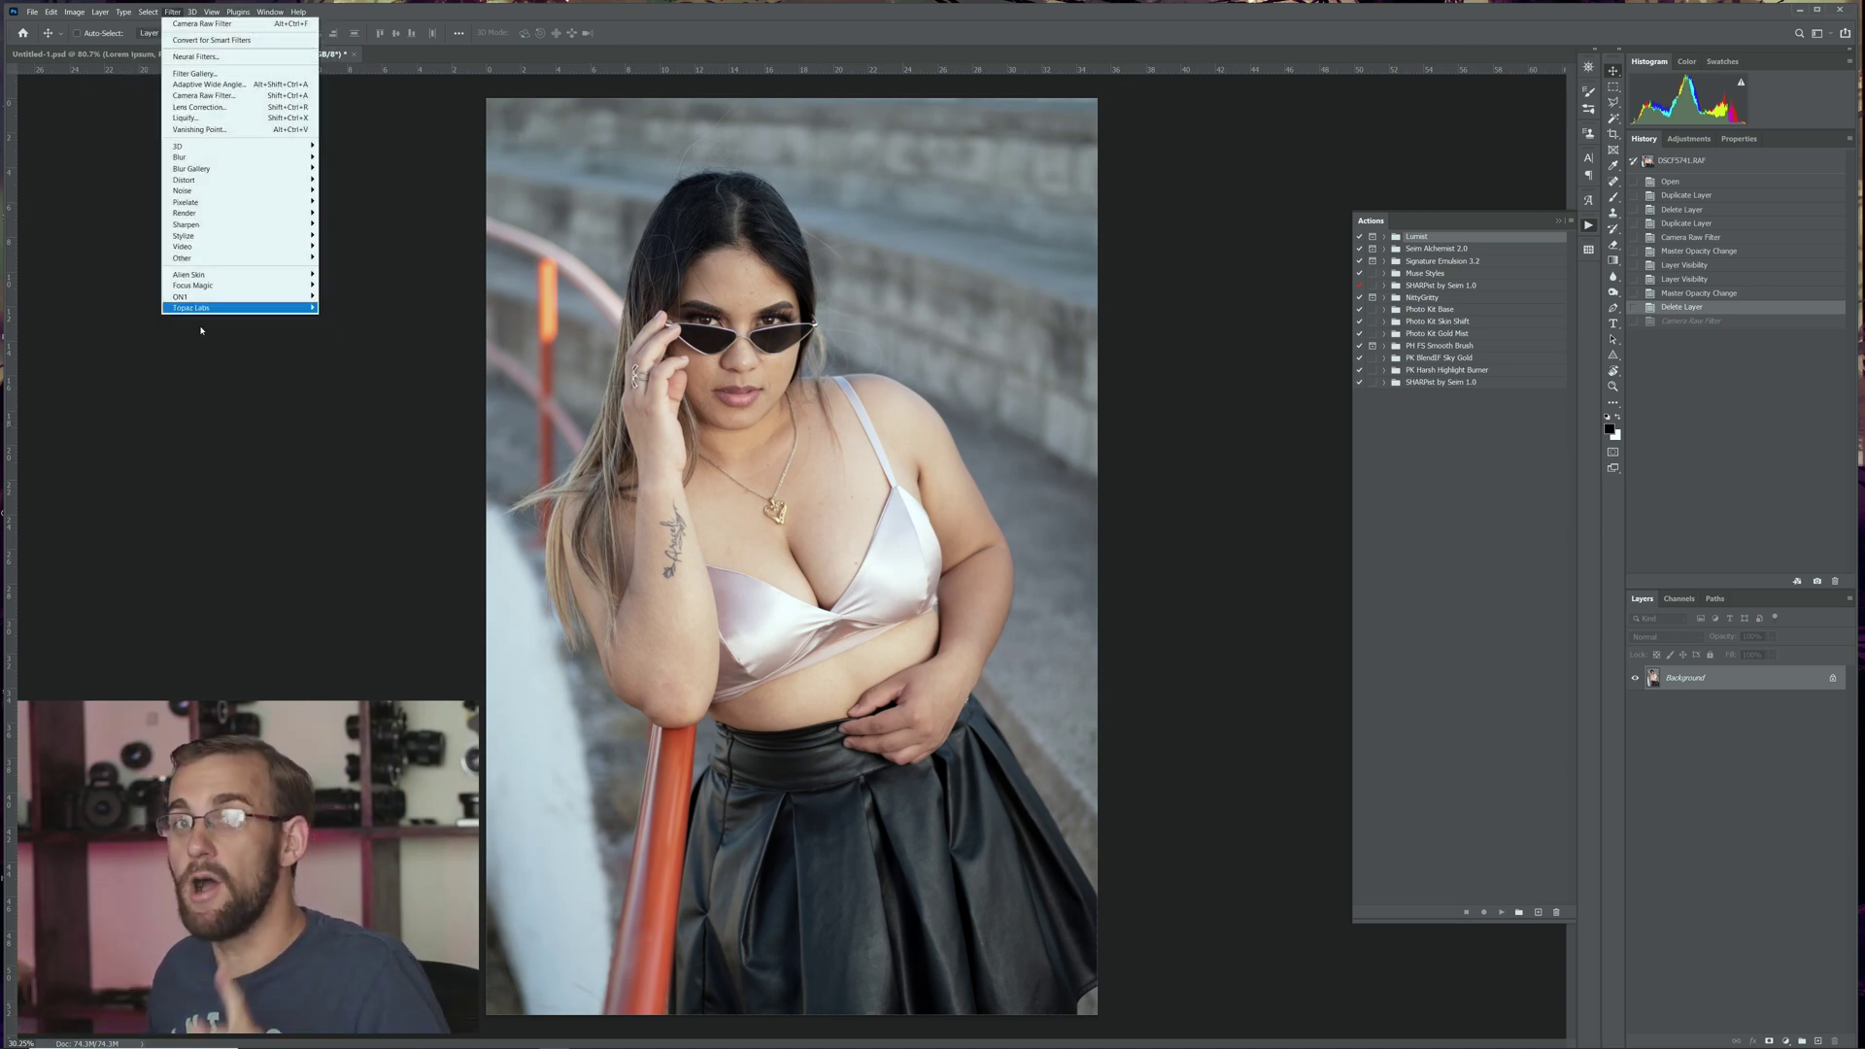
pyautogui.click(194, 443)
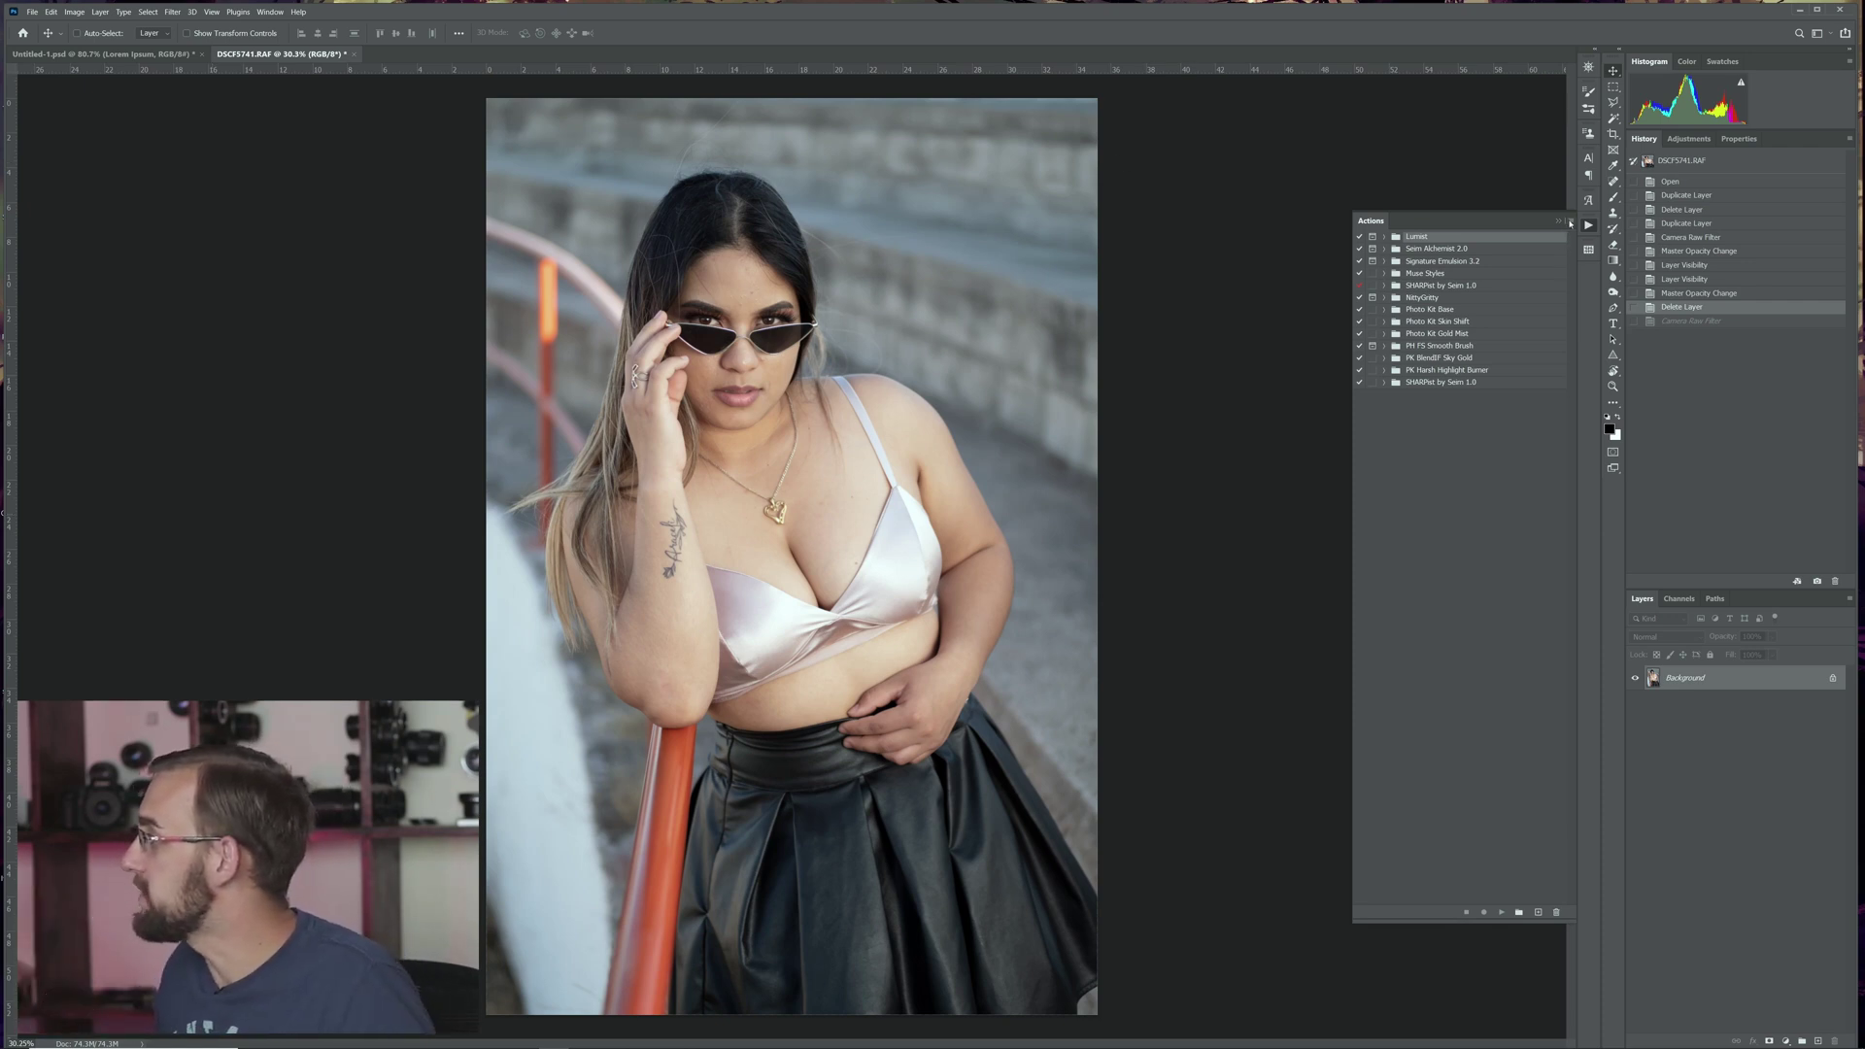
pyautogui.click(1569, 222)
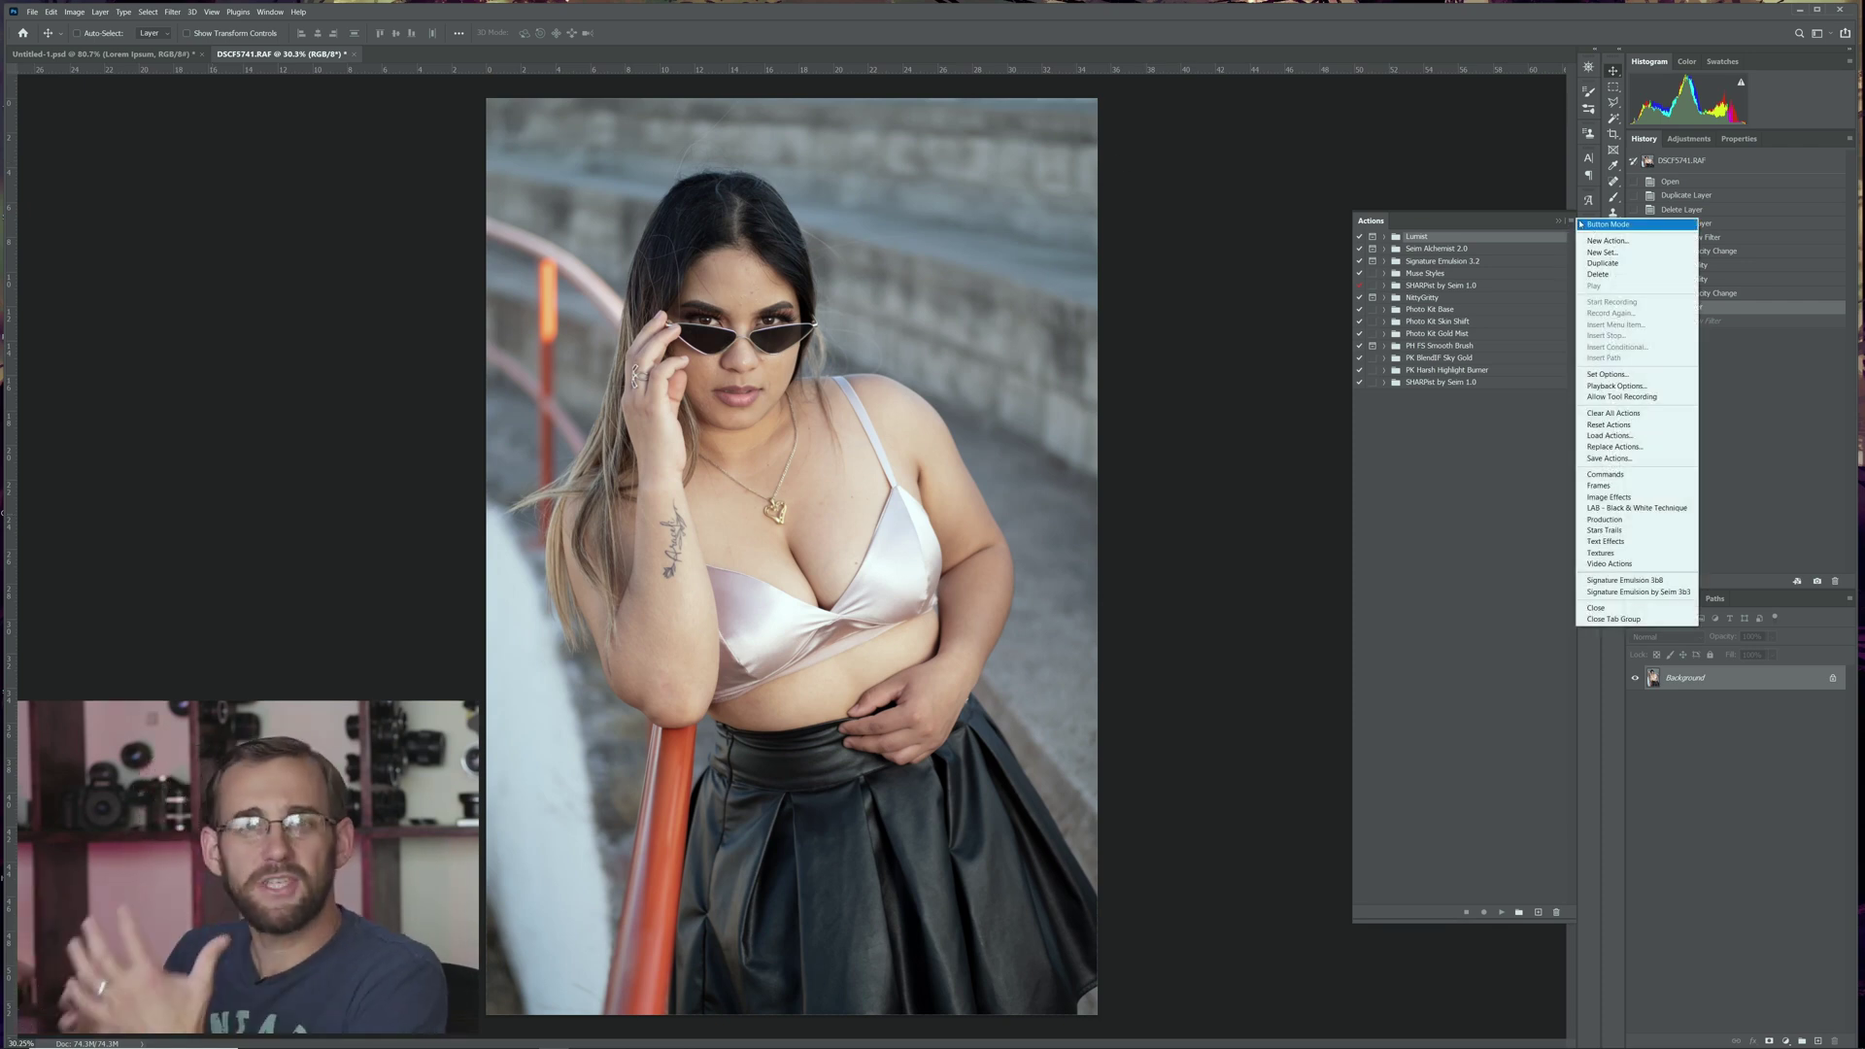
pyautogui.click(1489, 526)
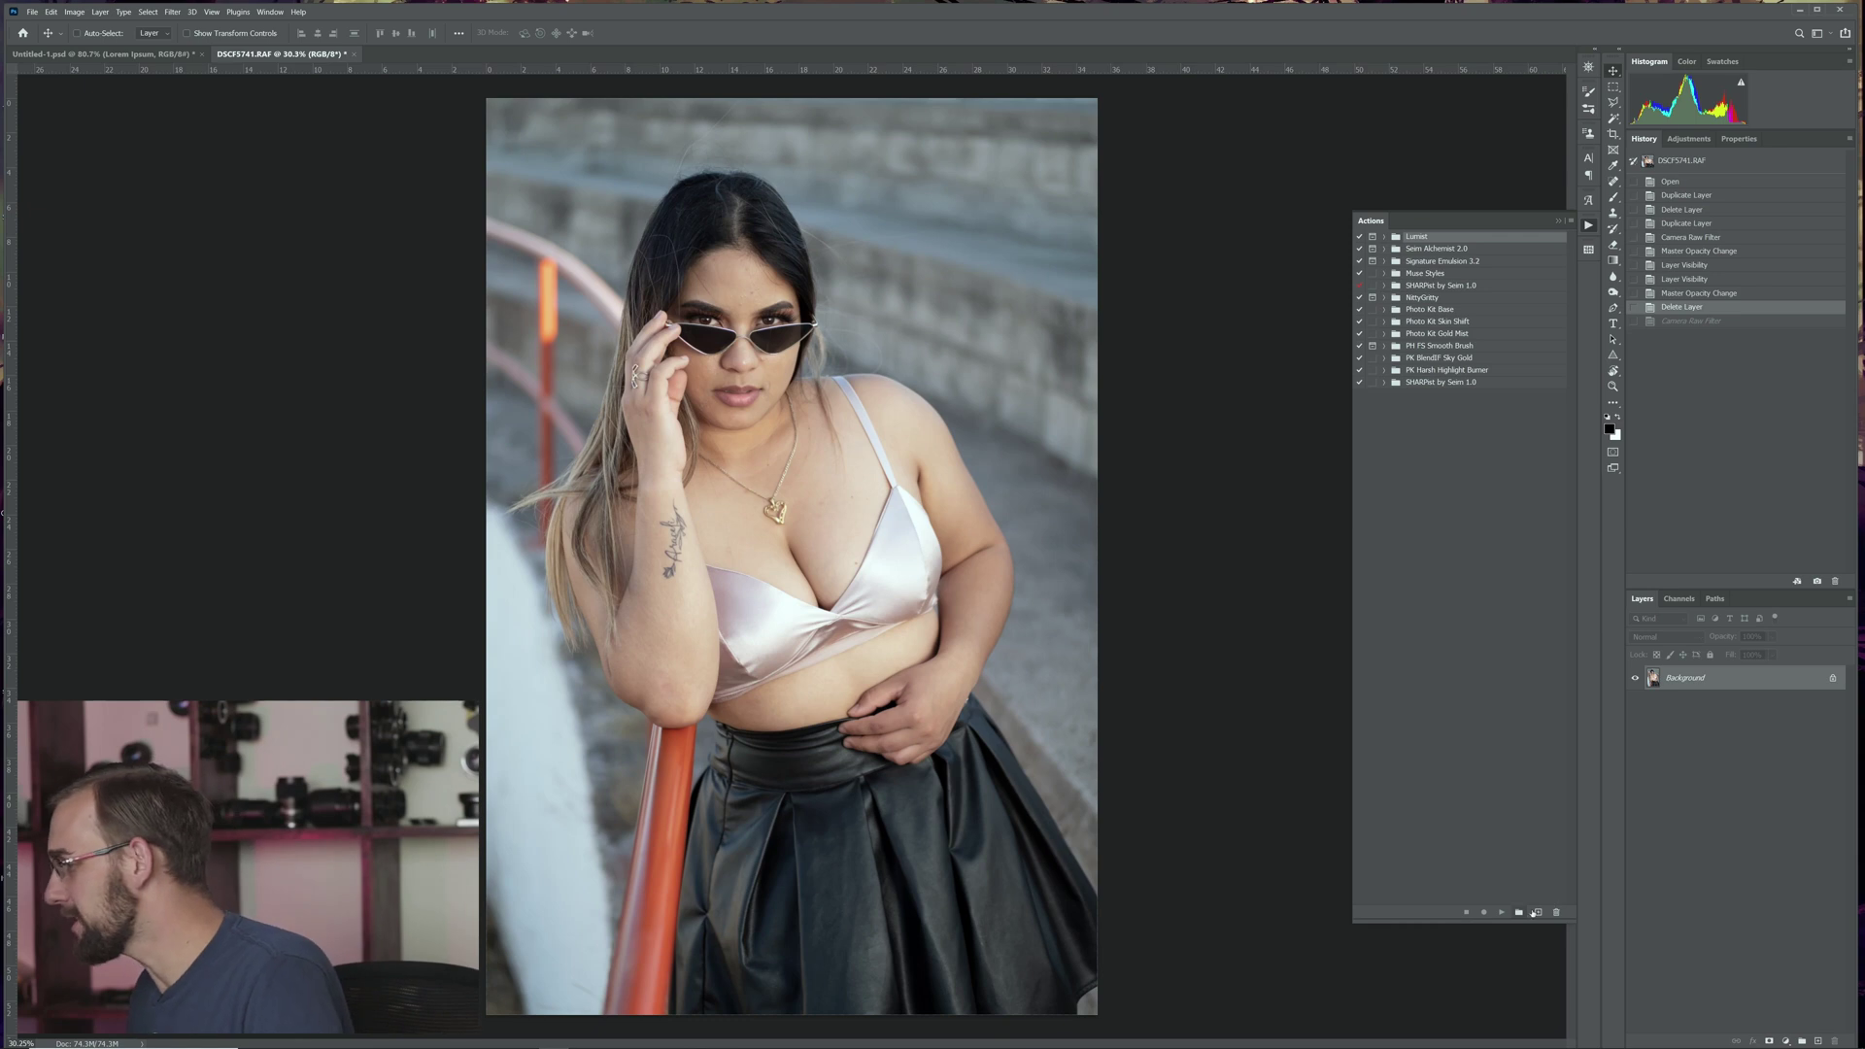
pyautogui.click(270, 12)
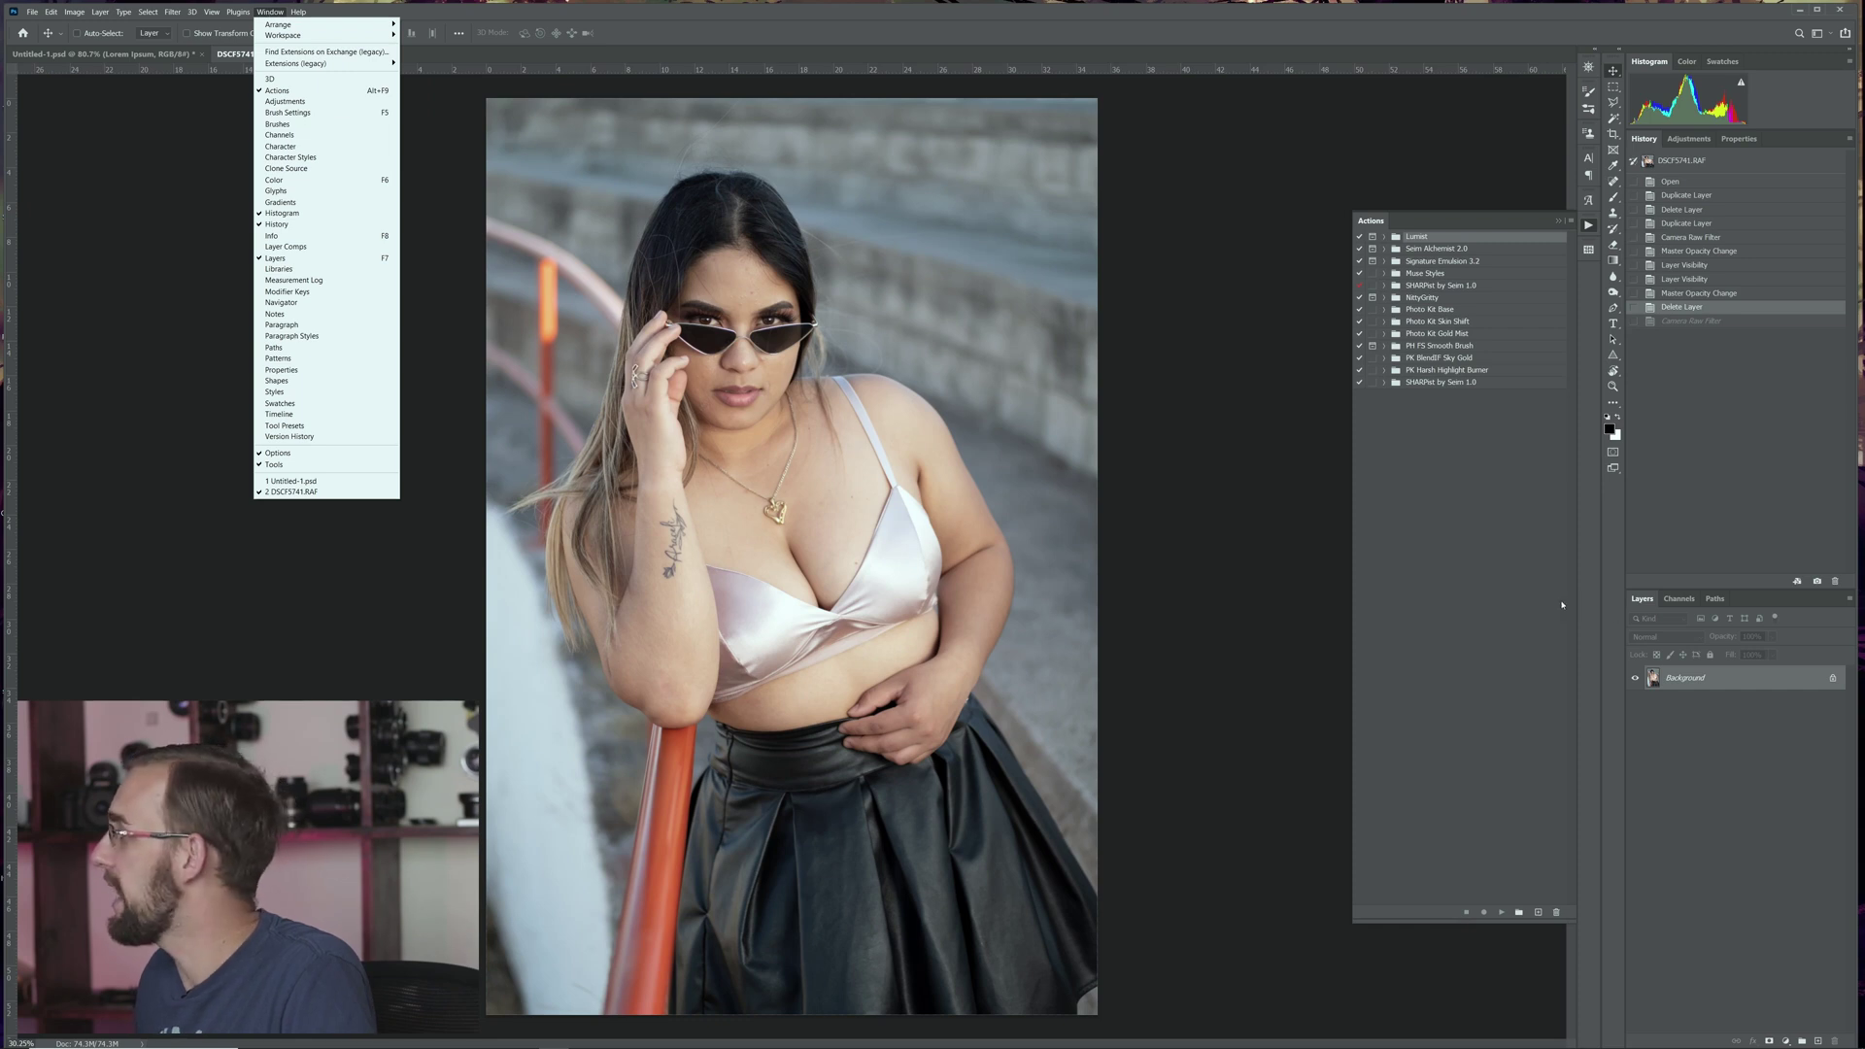
pyautogui.click(1384, 253)
# Step: Create a new action set named Bella2 and move it to the start of the actions list
pyautogui.click(1518, 913)
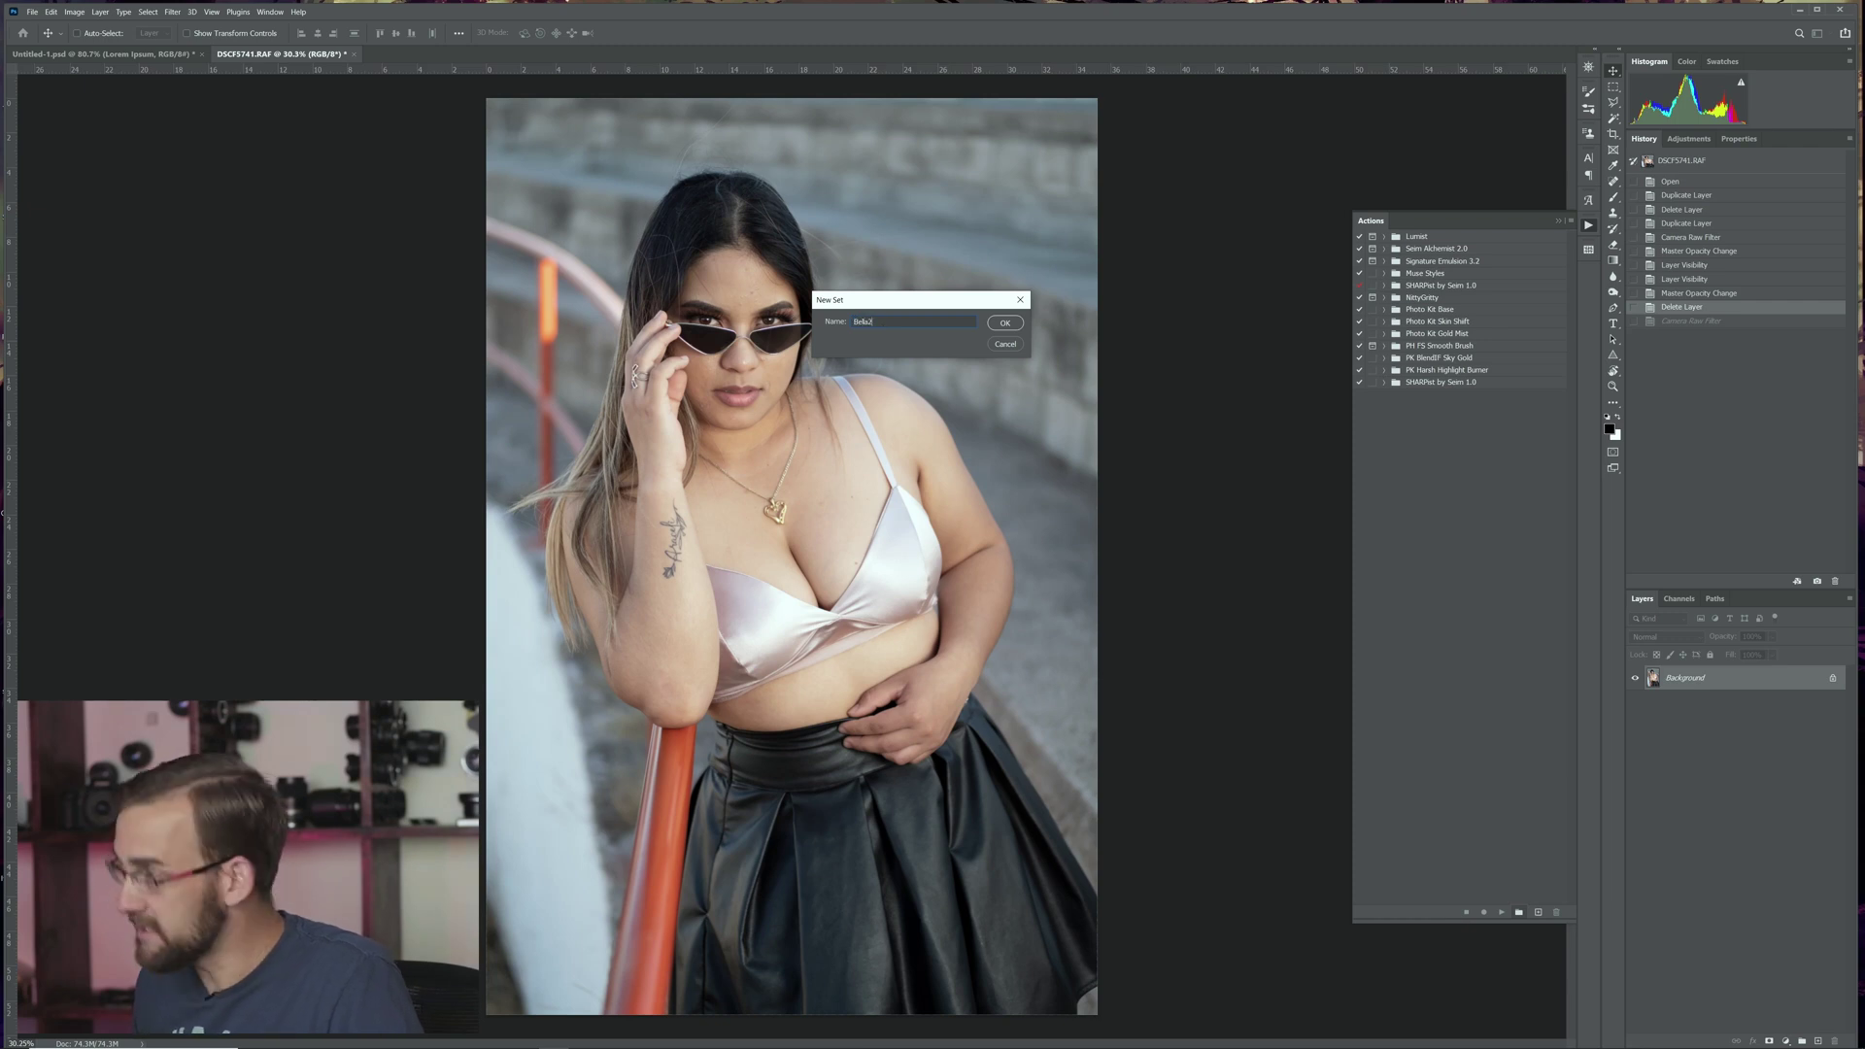
pyautogui.click(1005, 323)
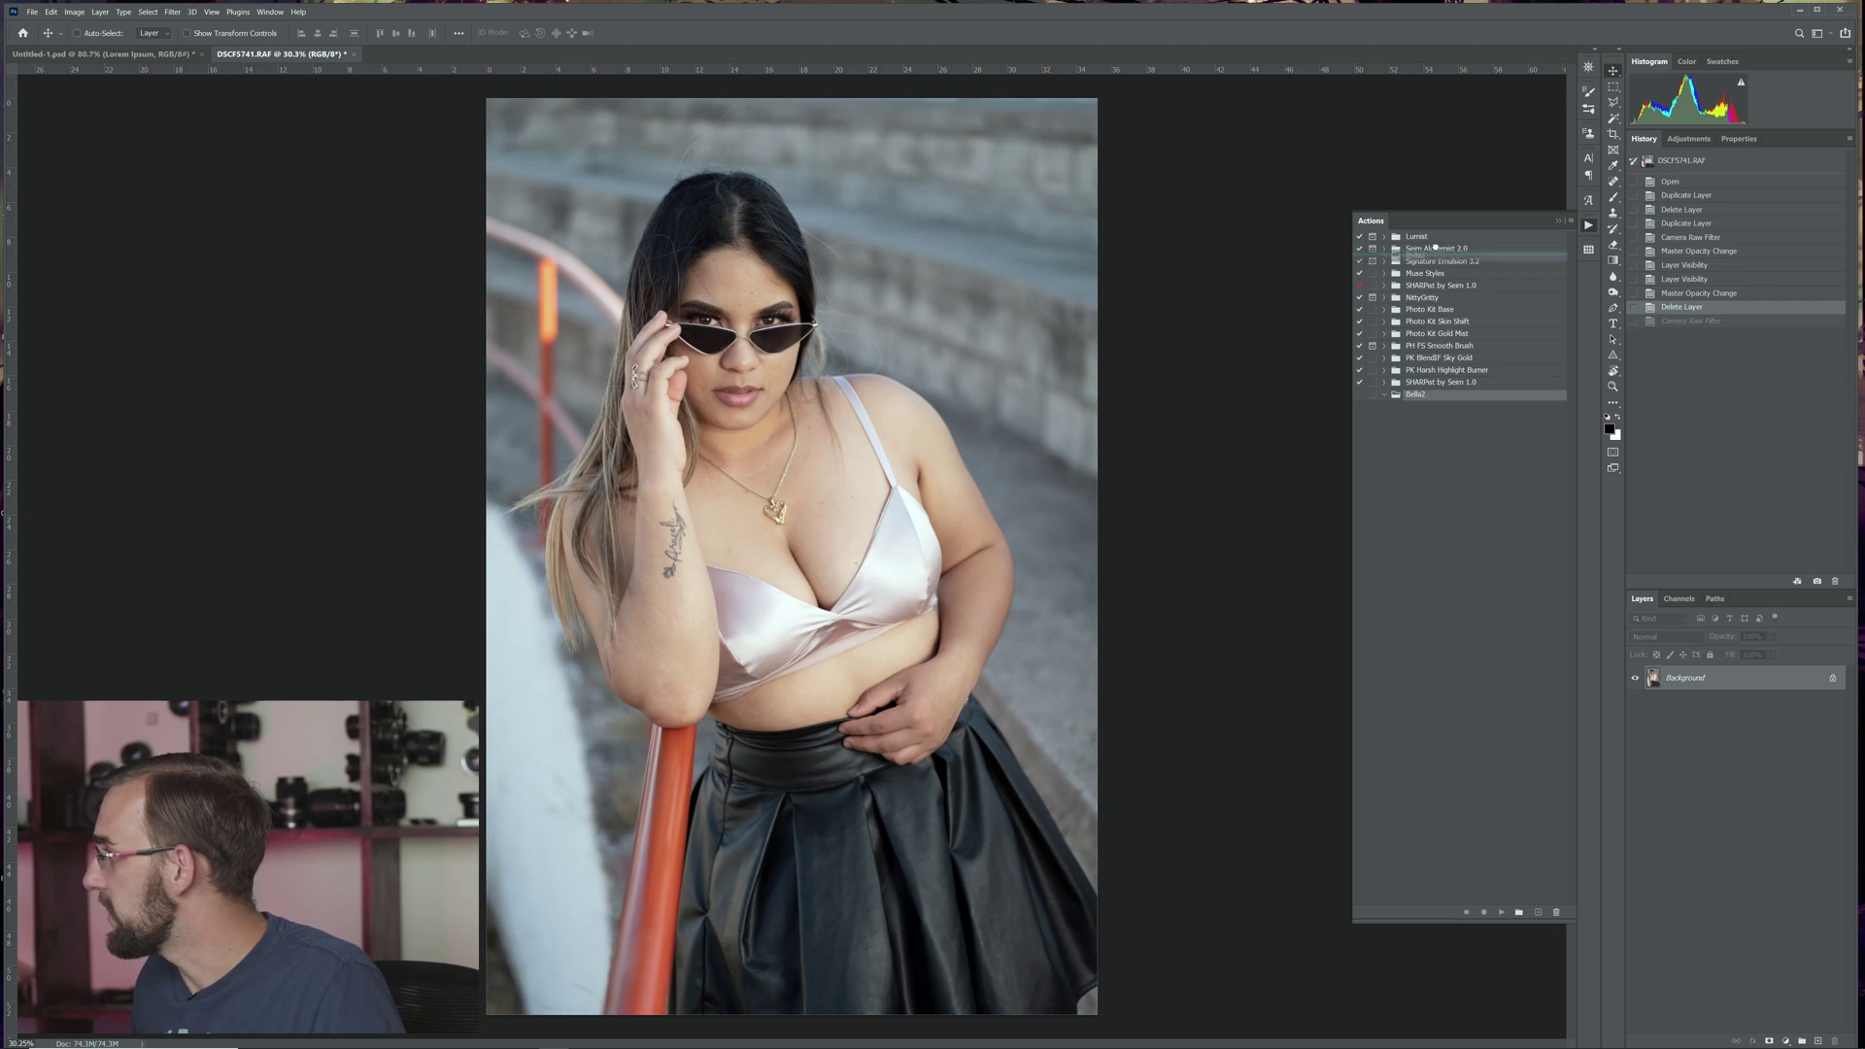
pyautogui.moveTo(1434, 230); pyautogui.dragTo(1434, 233)
# Step: Start recording a Blue Dancer action in the Bella2 set and apply the Blue Dancer (2.0) preset to the photo with the Camera Raw filter
pyautogui.click(1538, 912)
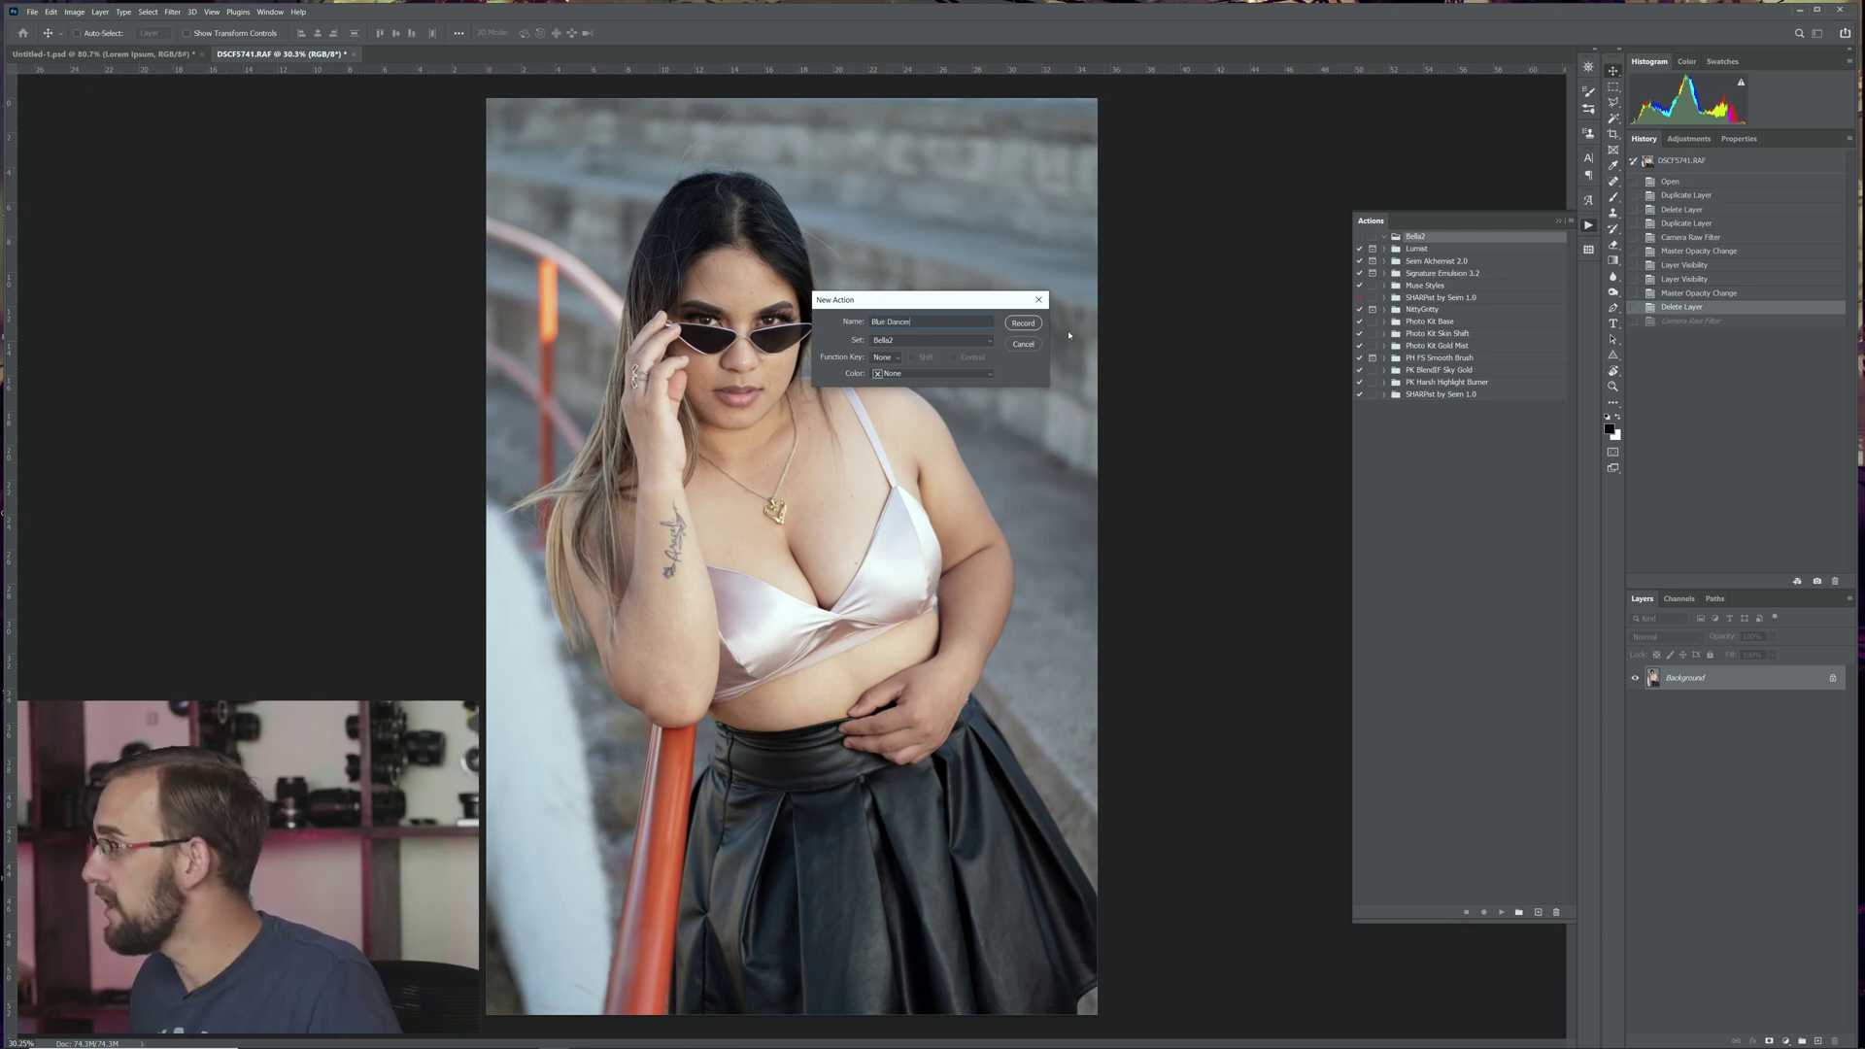
pyautogui.click(1022, 322)
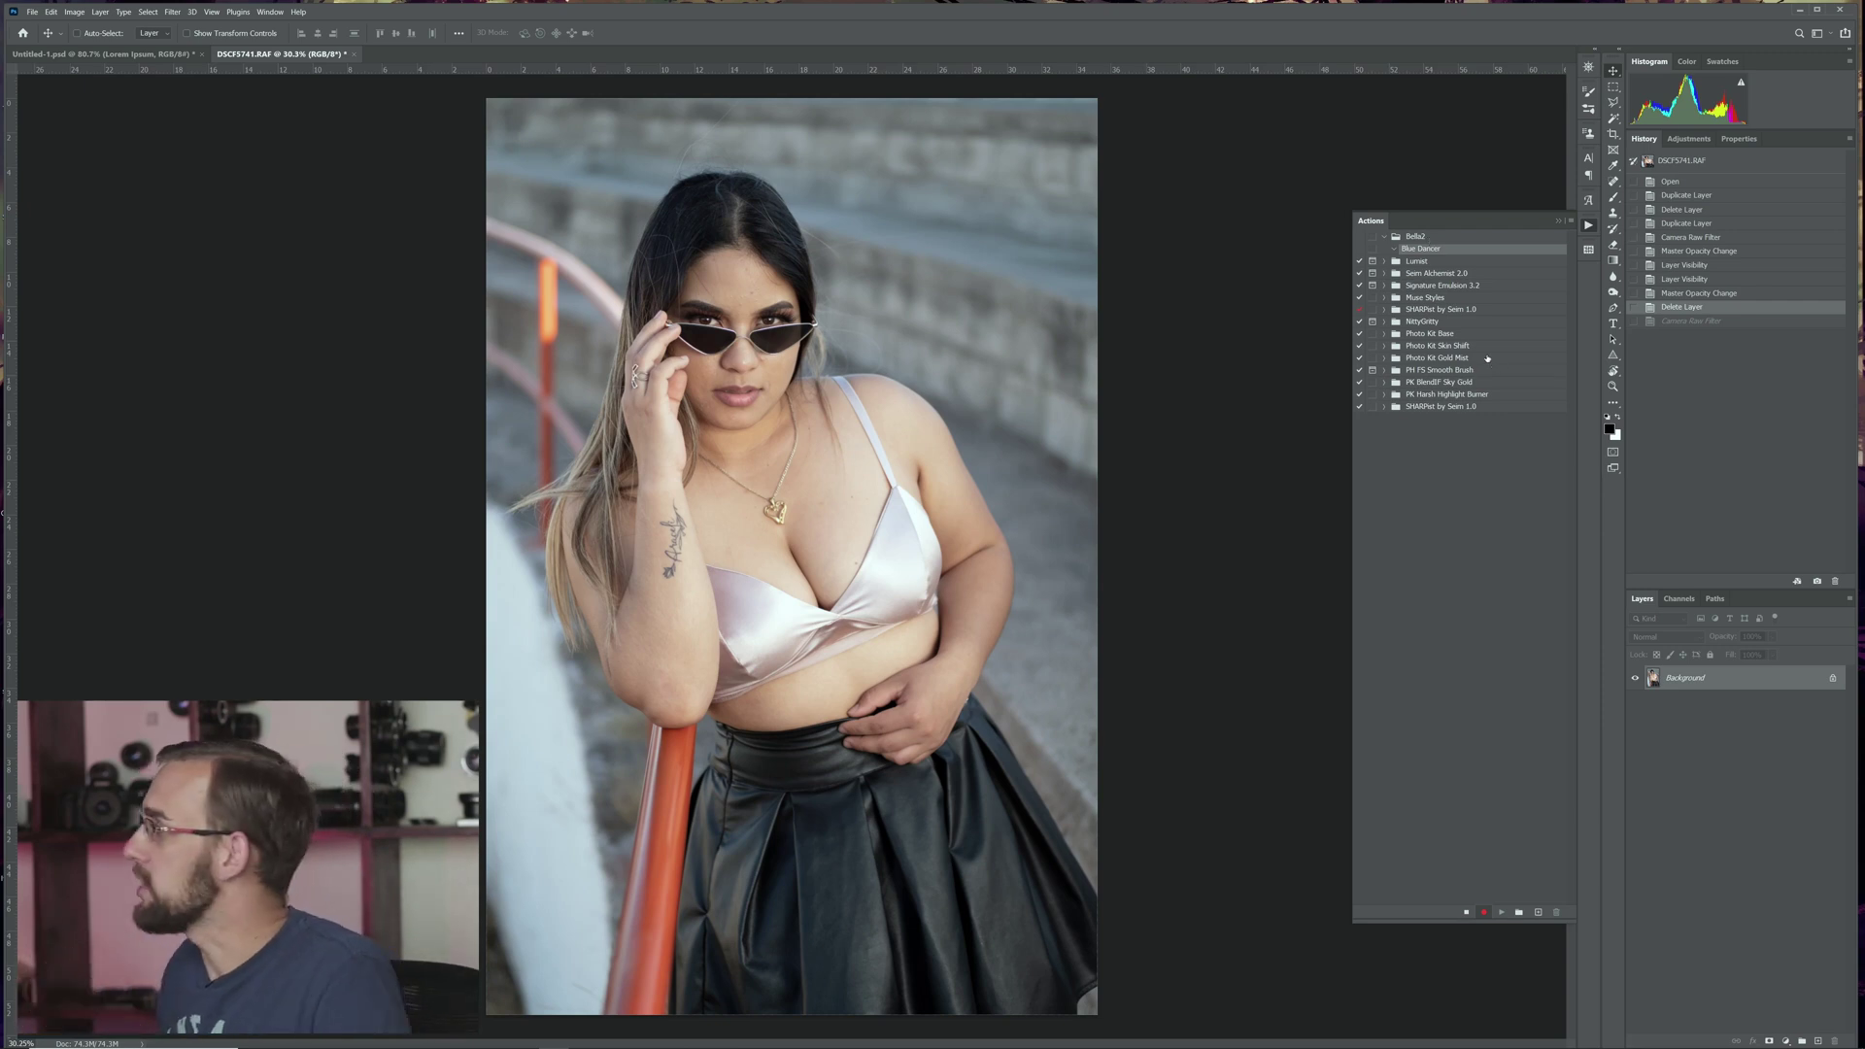
pyautogui.click(234, 15)
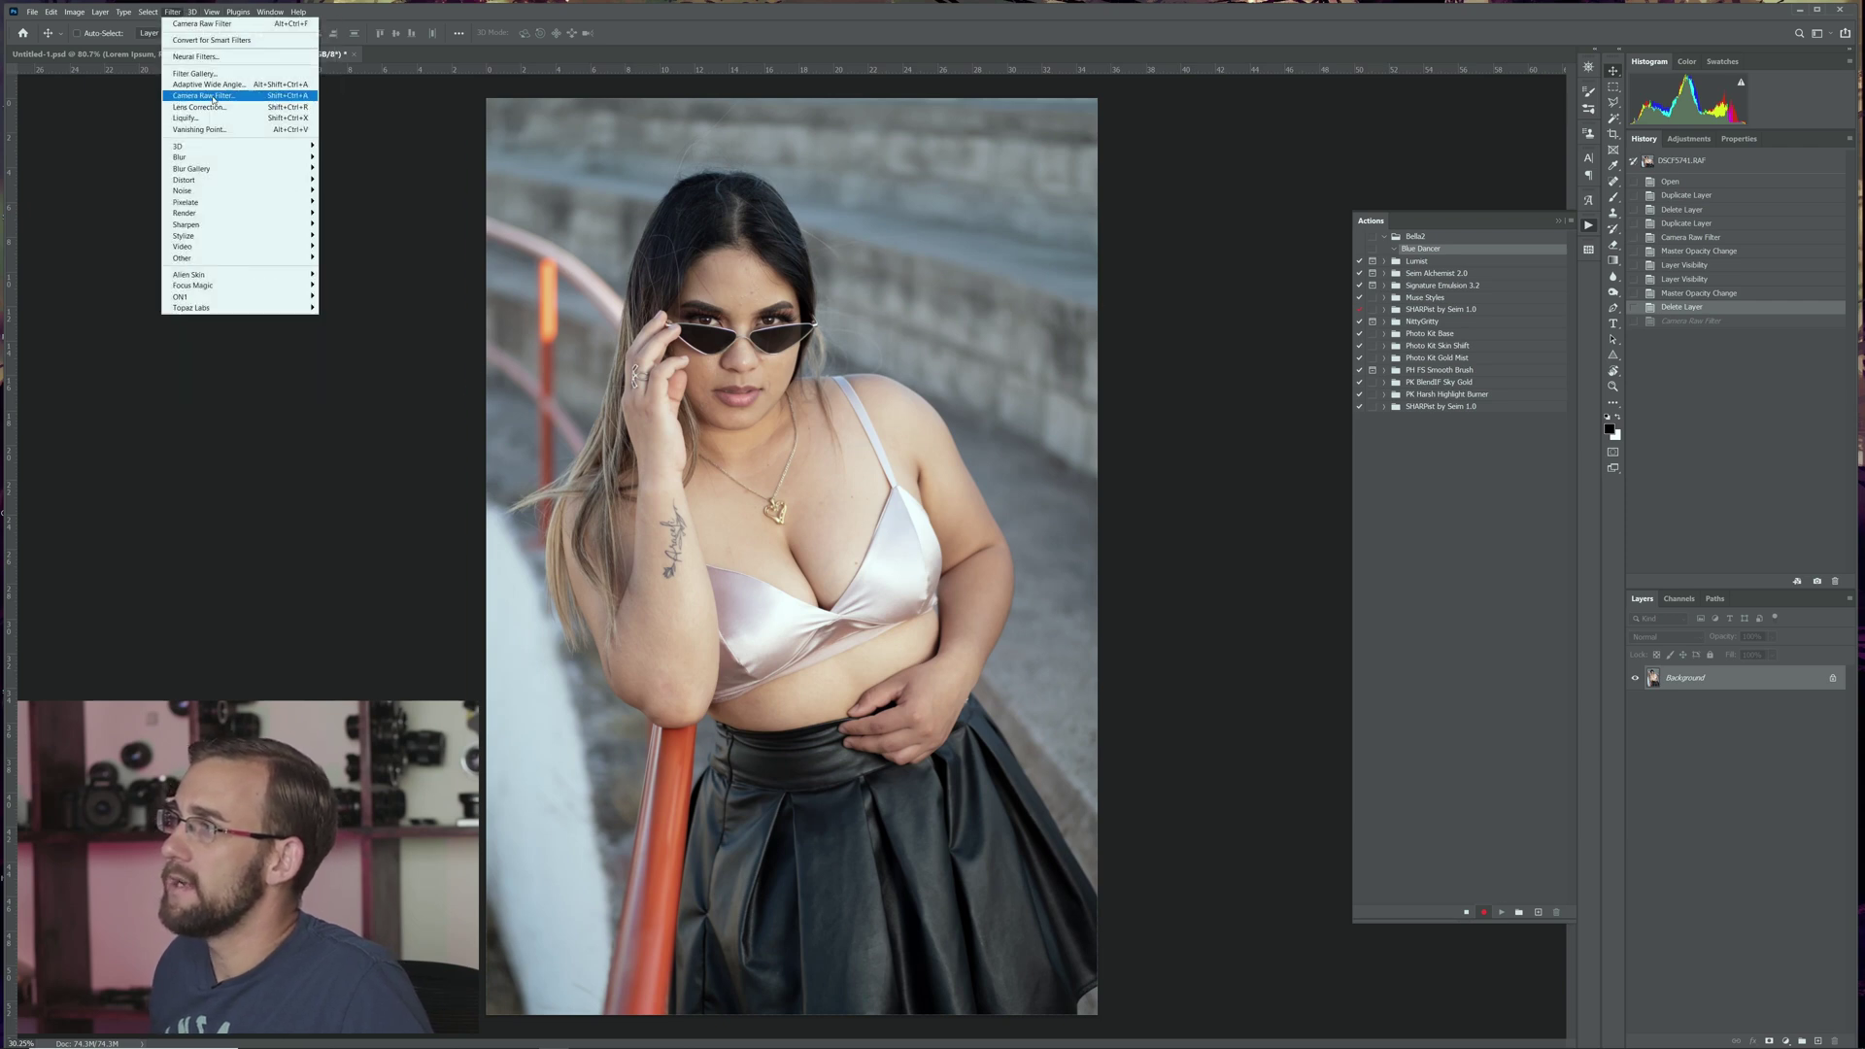
pyautogui.click(213, 98)
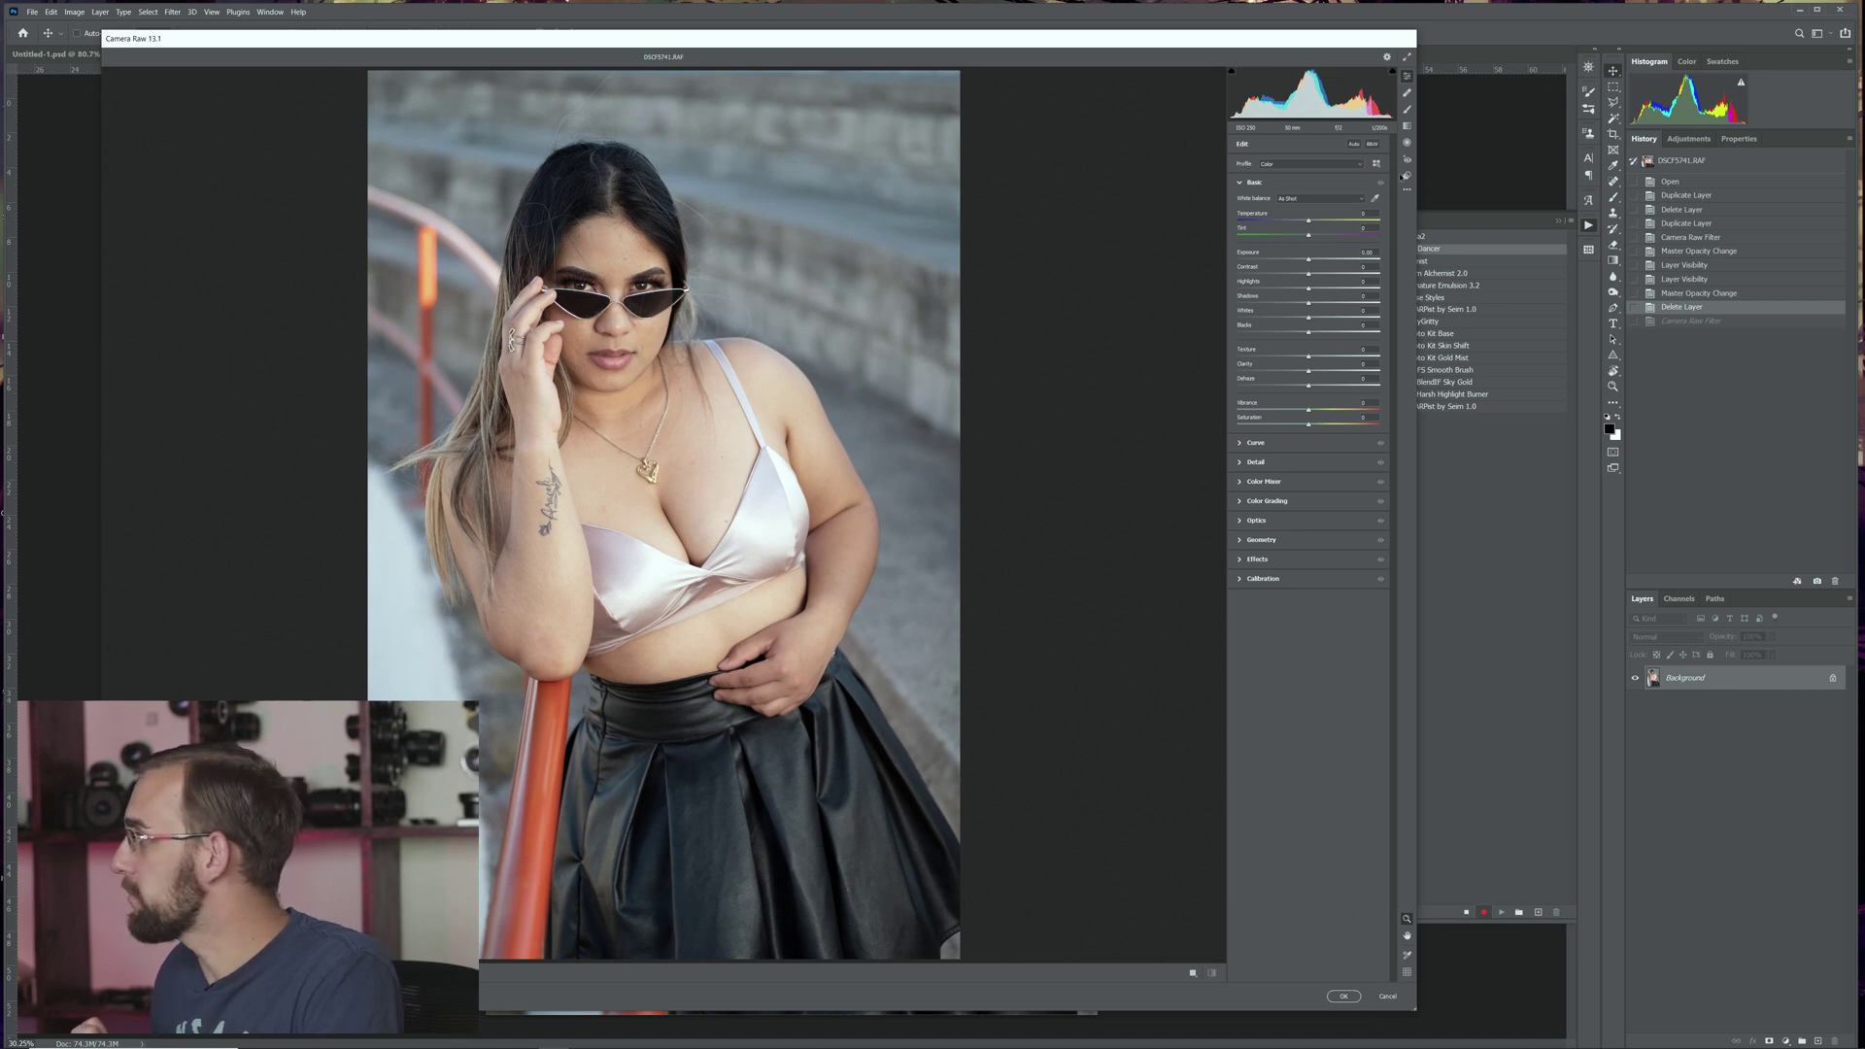
pyautogui.click(1405, 175)
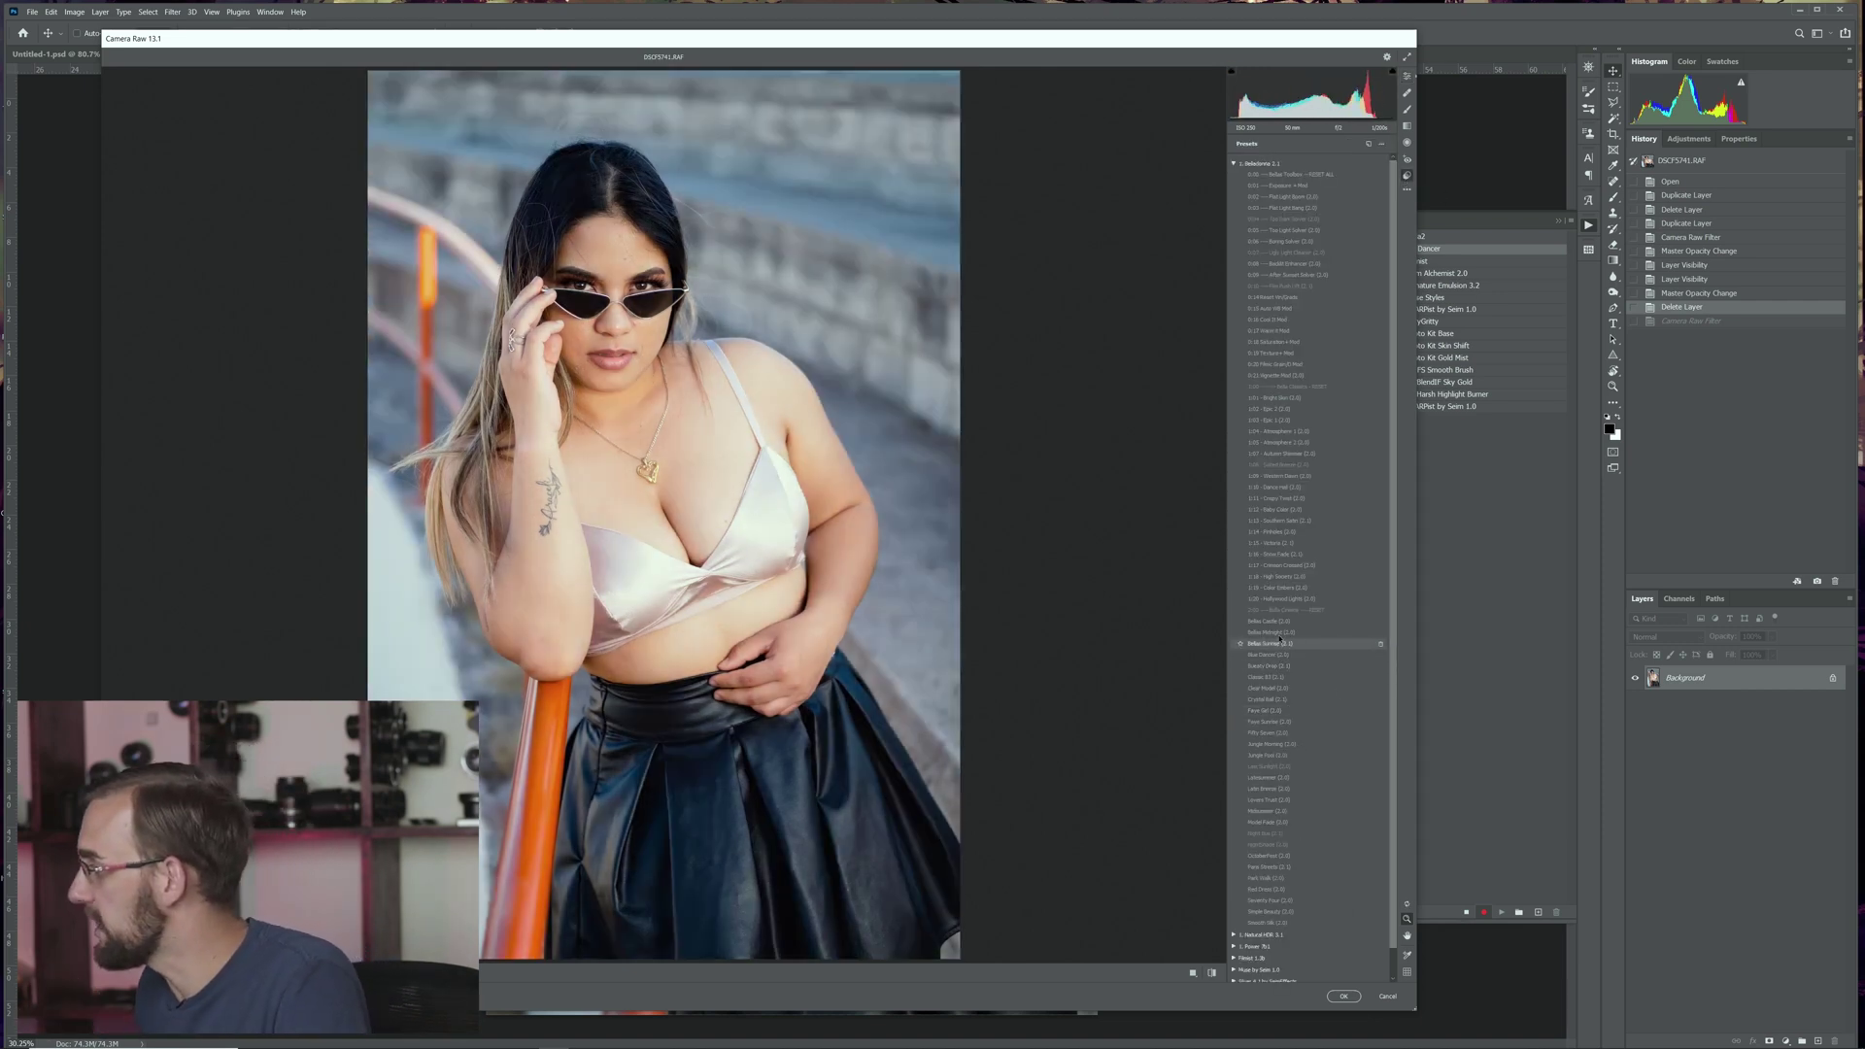
pyautogui.click(1279, 654)
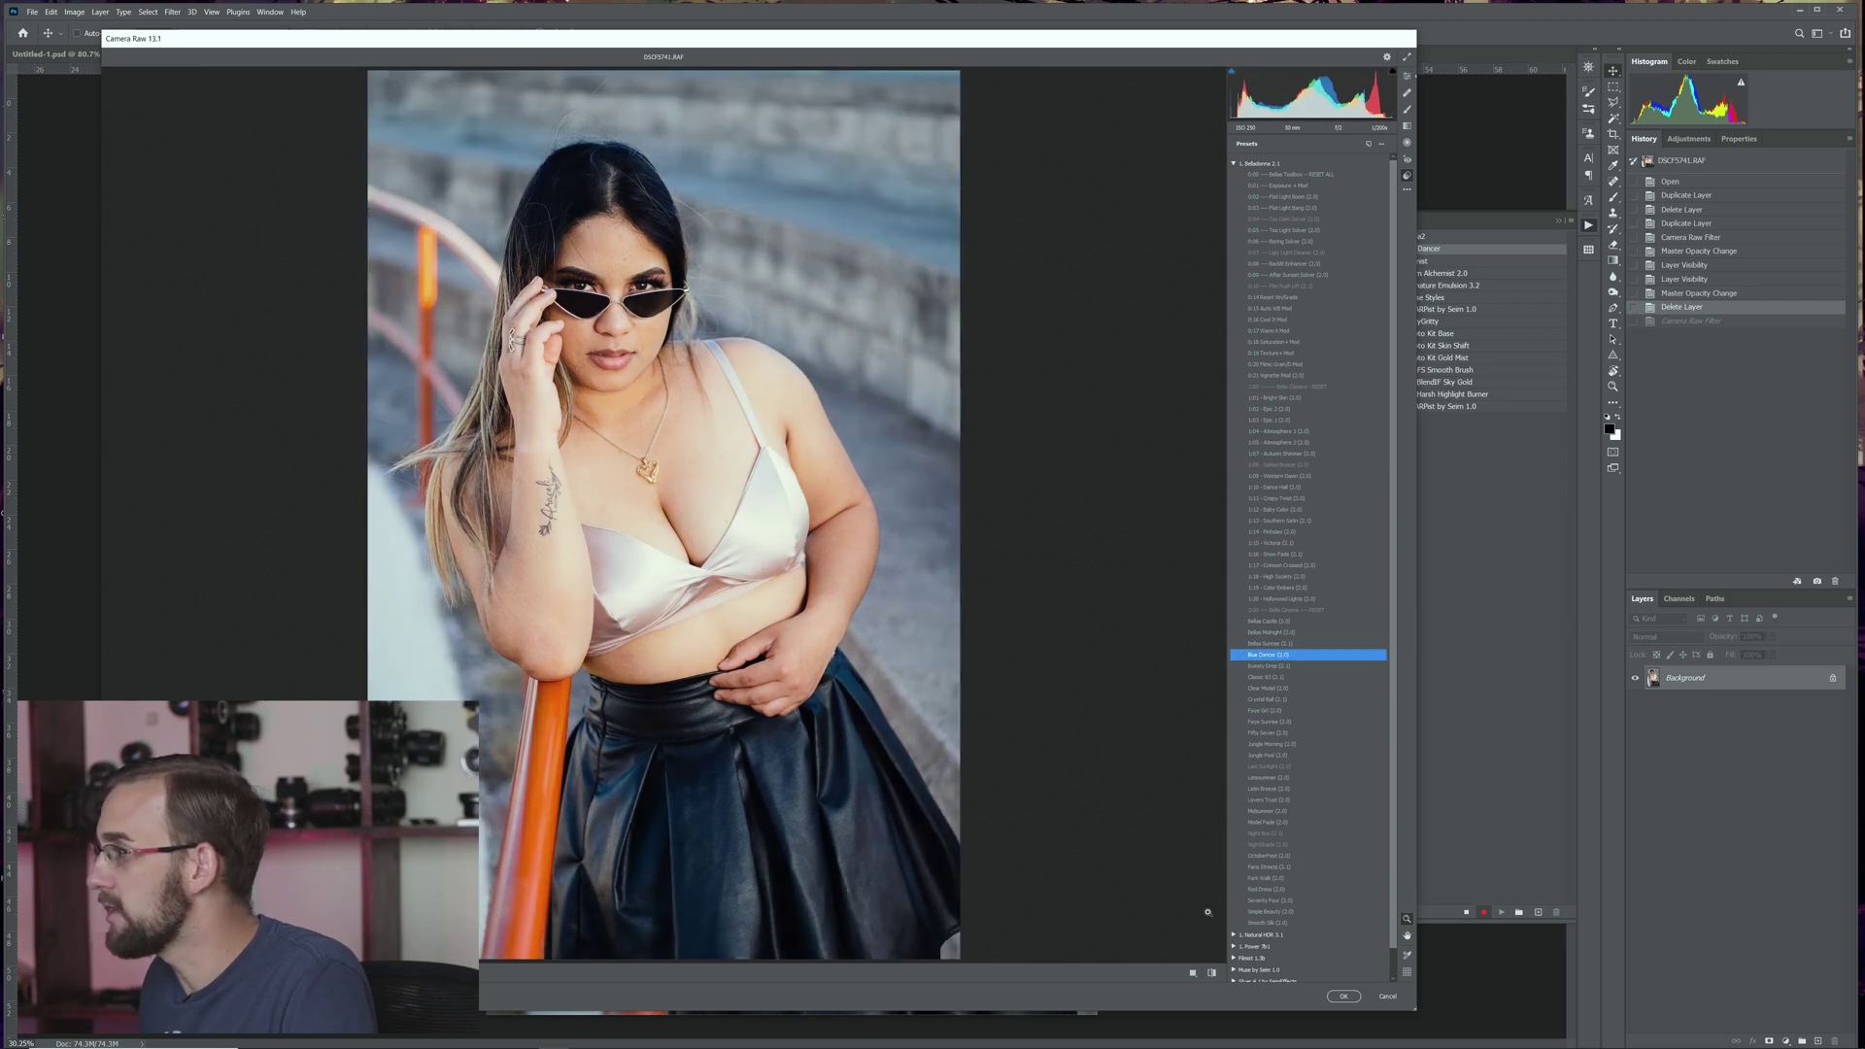
pyautogui.click(1342, 995)
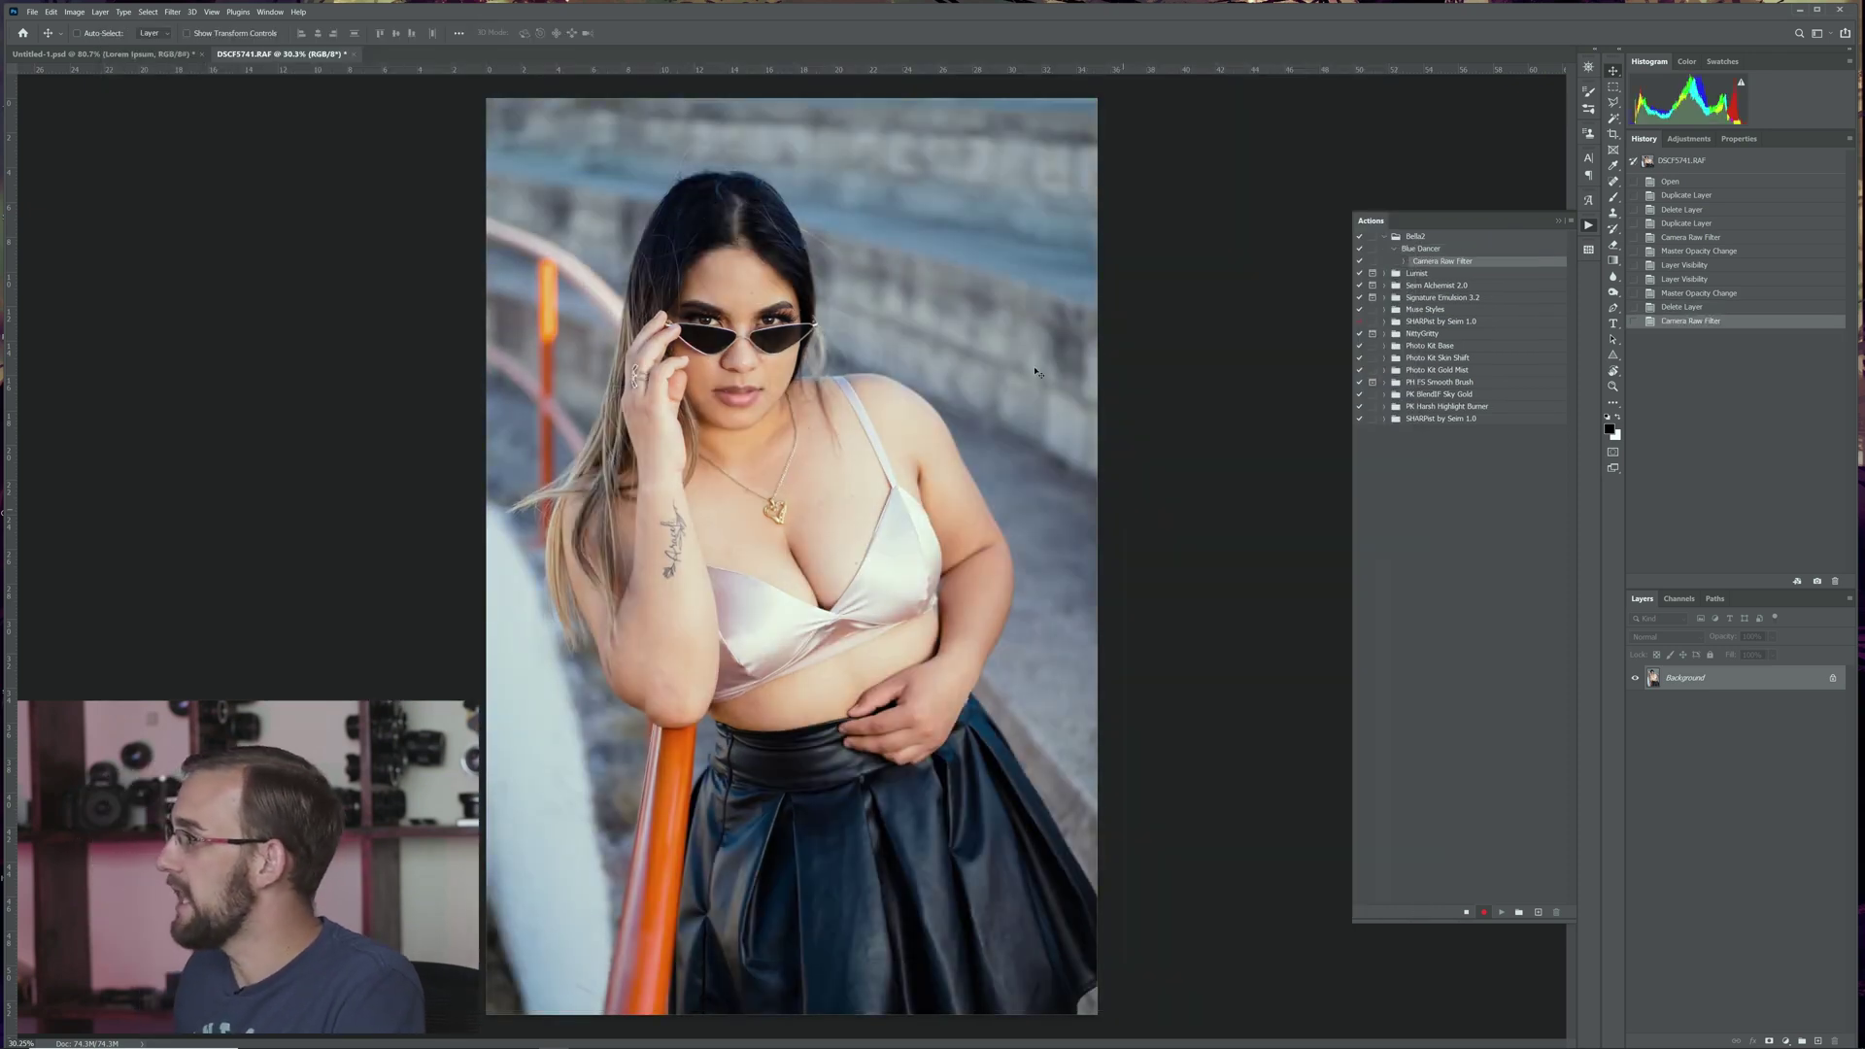